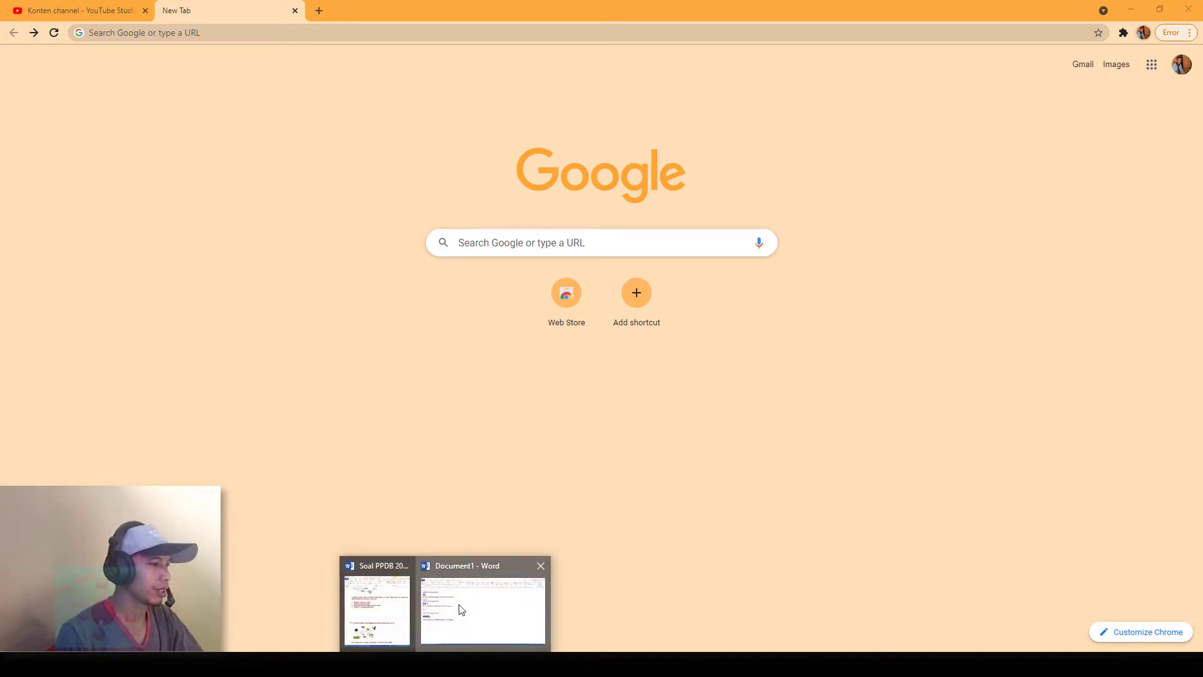
# Step: Switch to the Document1 Word window using its taskbar preview
pyautogui.click(457, 612)
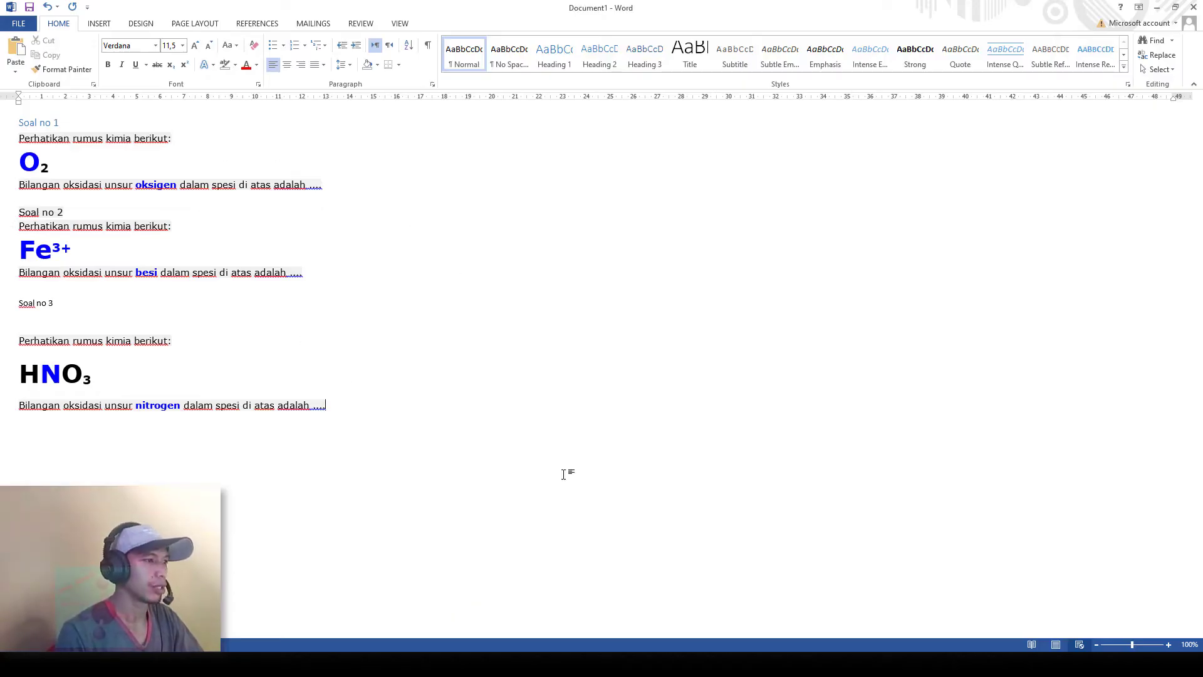
# Step: From the browser, open Drive's 'Kumpulan soal online' folder and create a blank Google Form there
pyautogui.hotkey('alt', 'Tab')
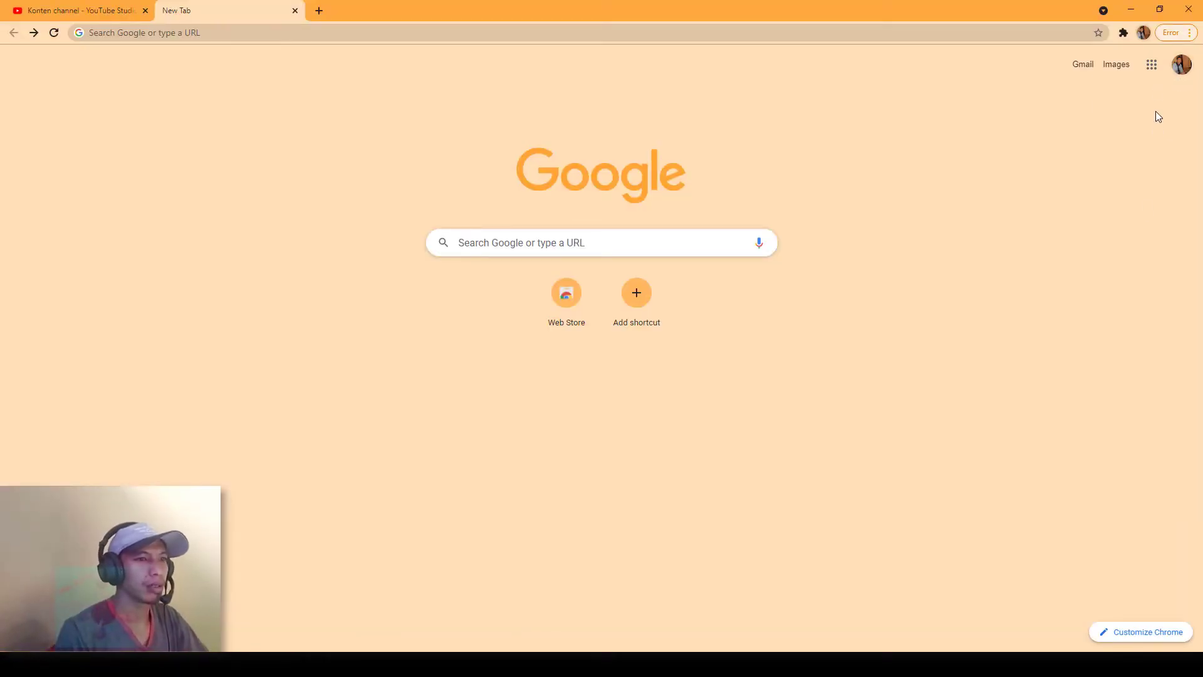
pyautogui.click(1152, 70)
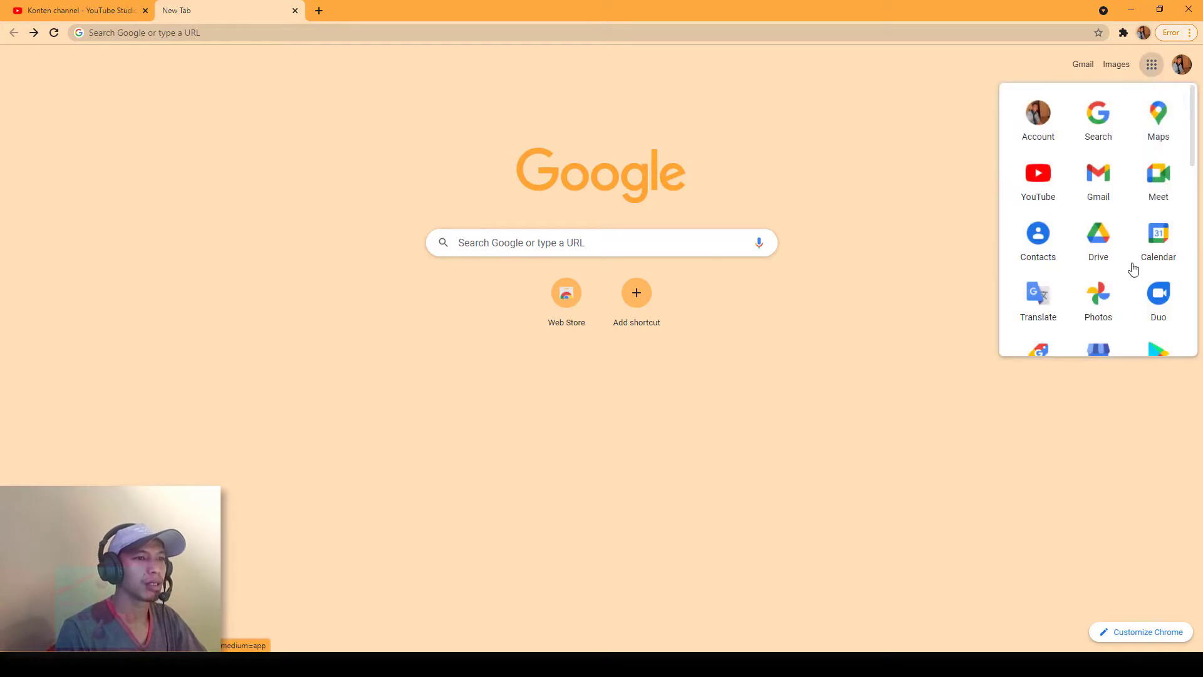
pyautogui.click(1105, 251)
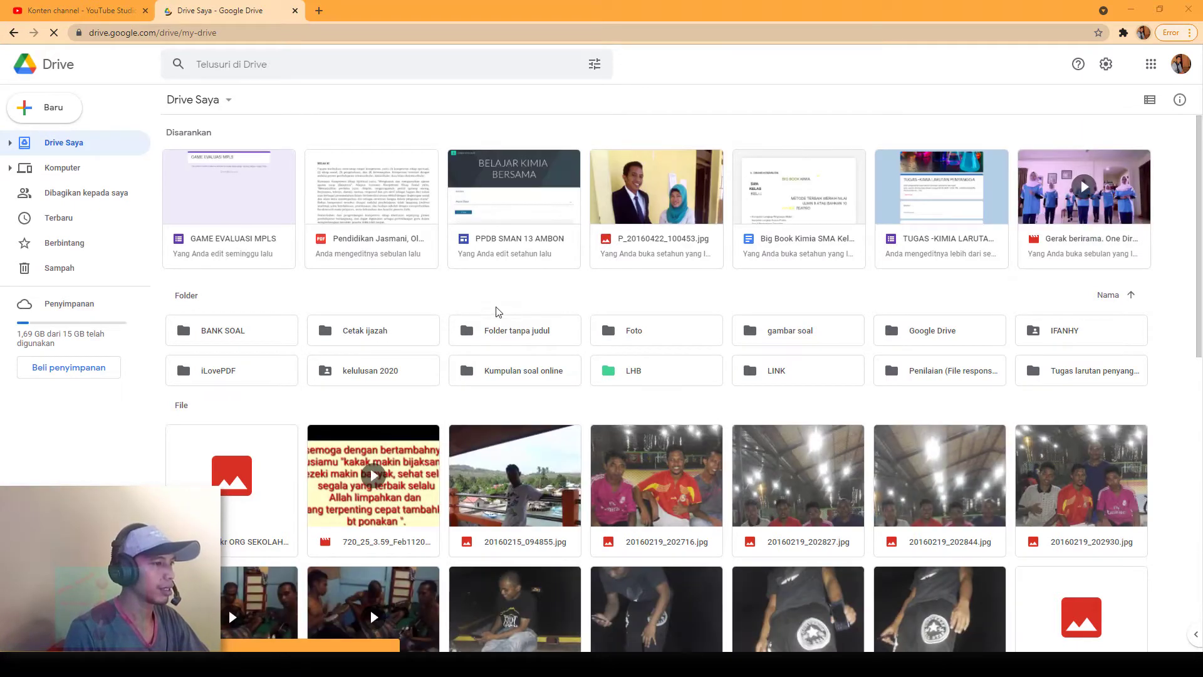
pyautogui.doubleClick(521, 374)
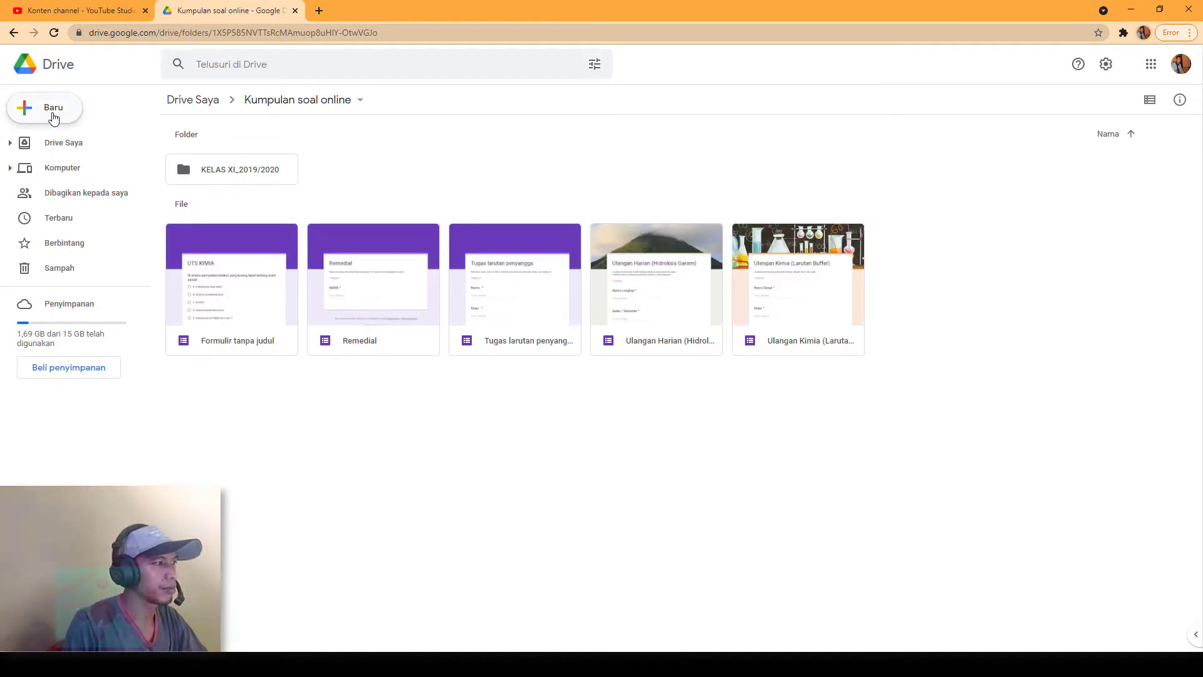
pyautogui.click(53, 117)
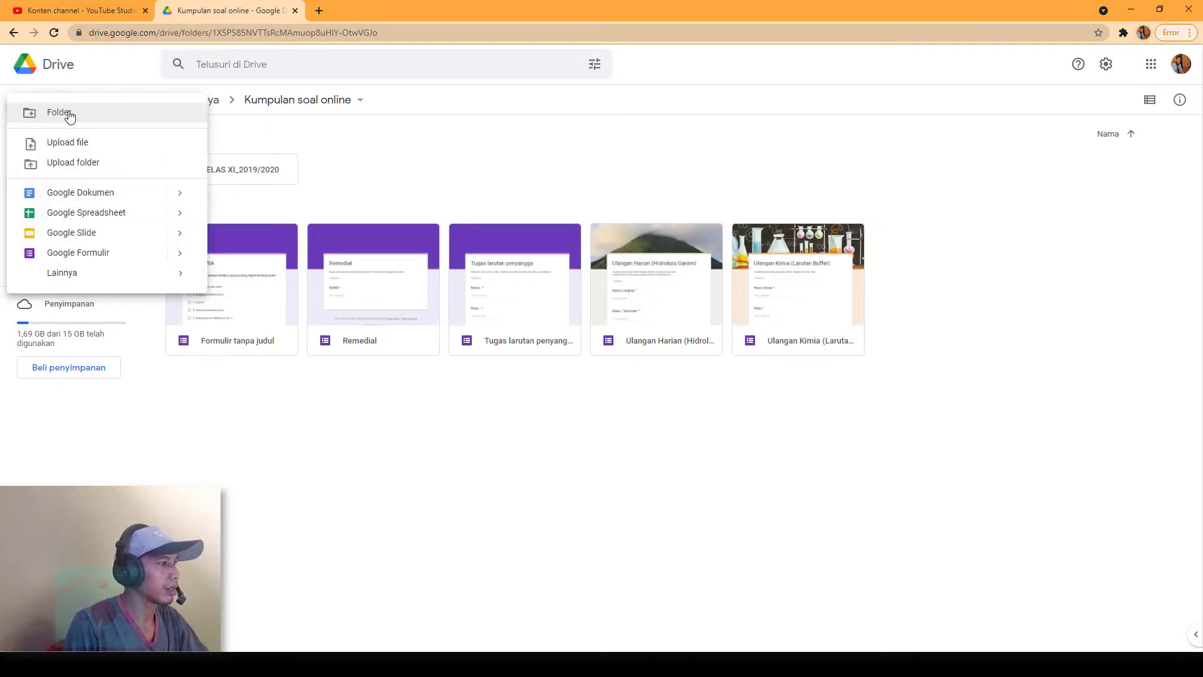
pyautogui.click(106, 258)
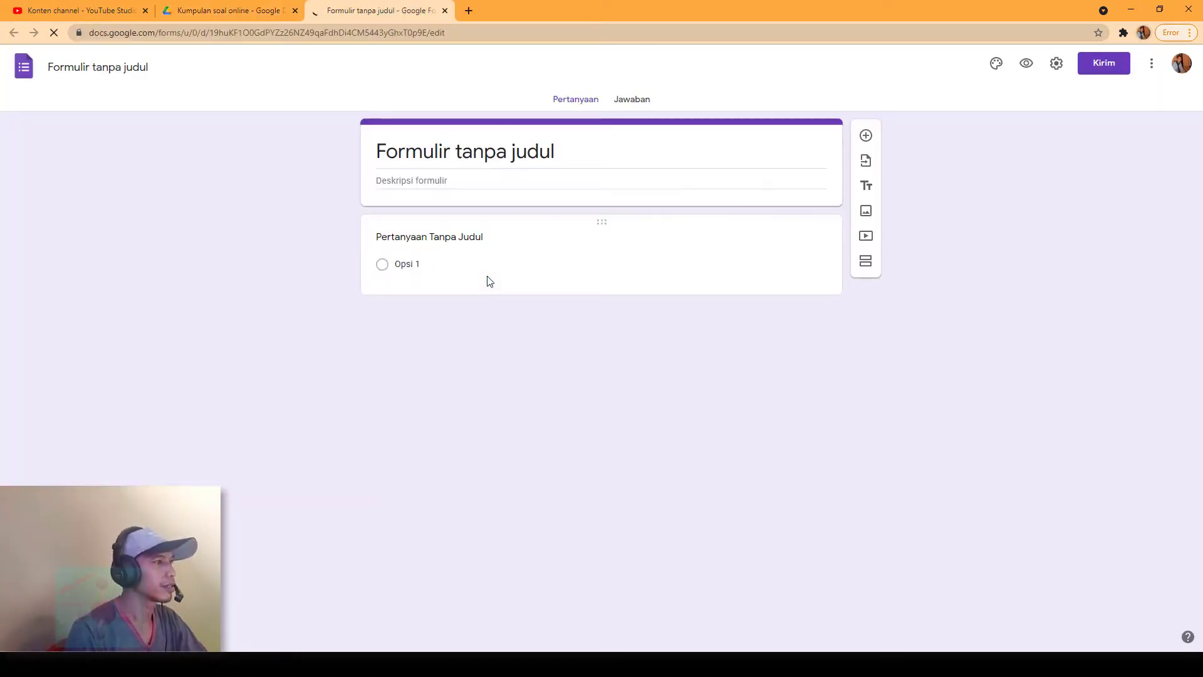
# Step: Rename the untitled form to 'KUIS KIMIA KLS 12 KD 3.1'
pyautogui.click(150, 70)
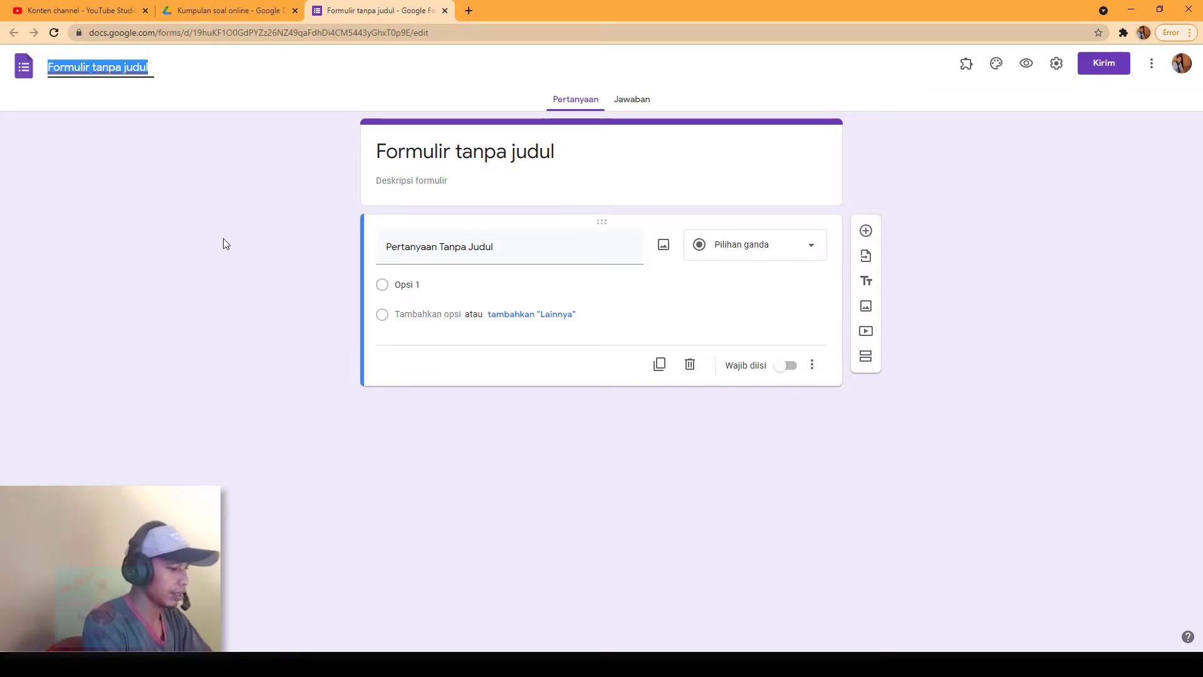
pyautogui.write('k')
pyautogui.press('BackSpace')
pyautogui.write('KUIS KIMIA ')
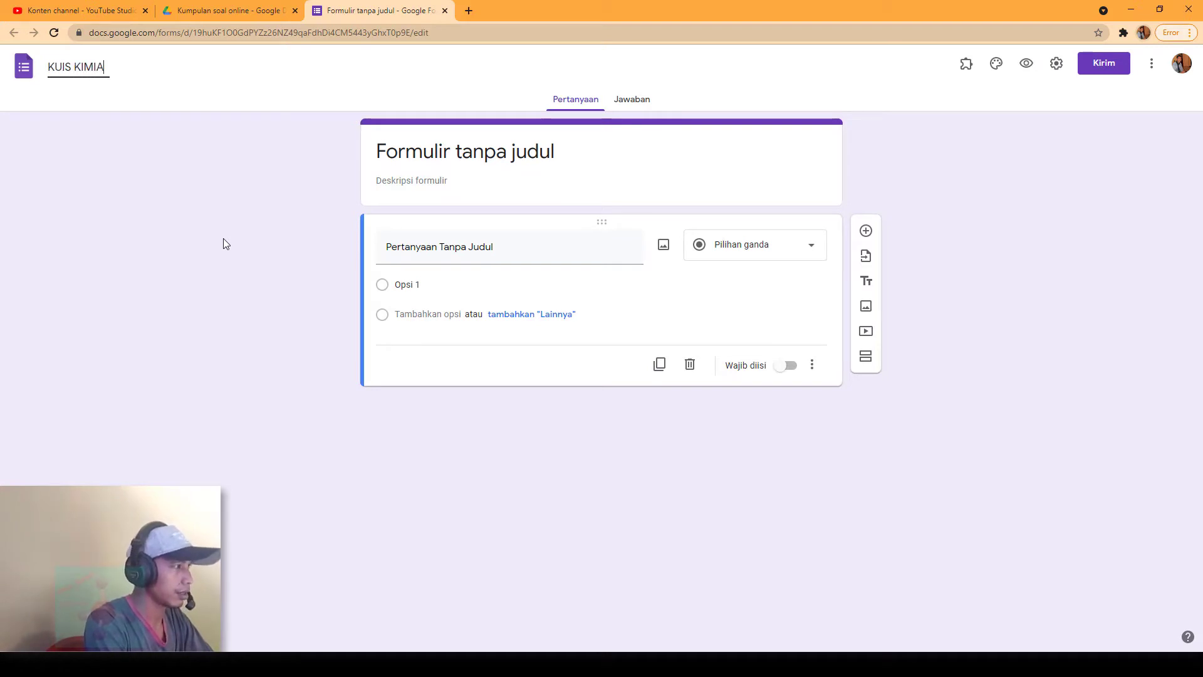
pyautogui.write('KLS')
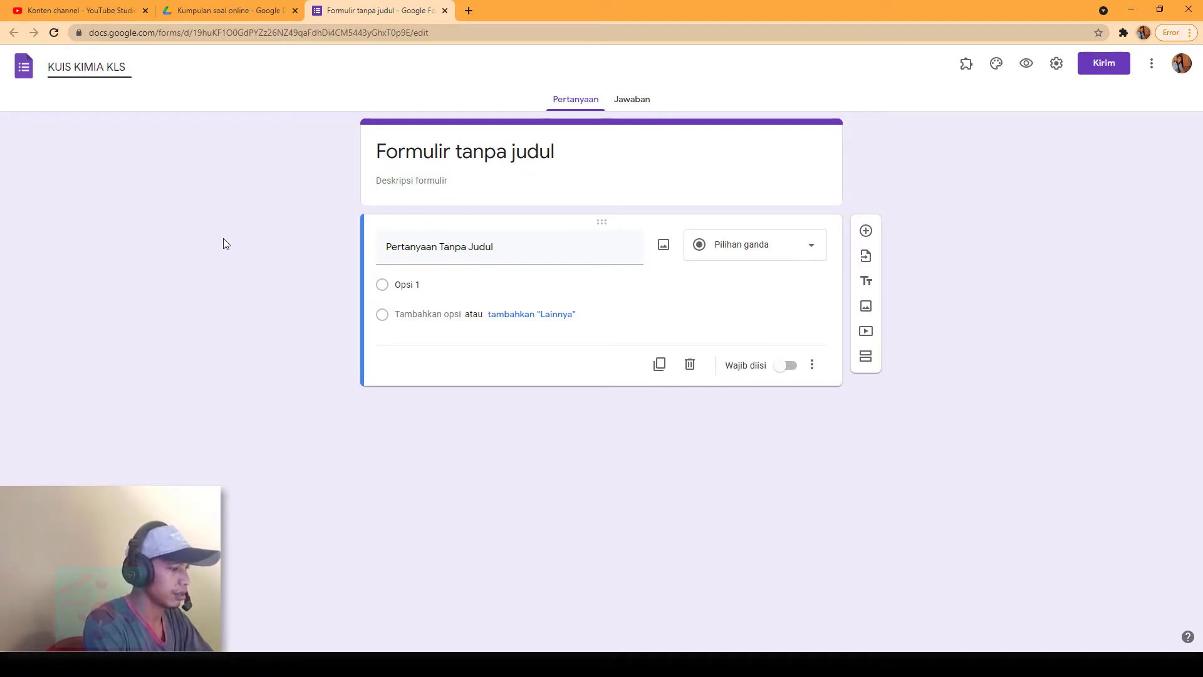
pyautogui.write(' 12 GANJI')
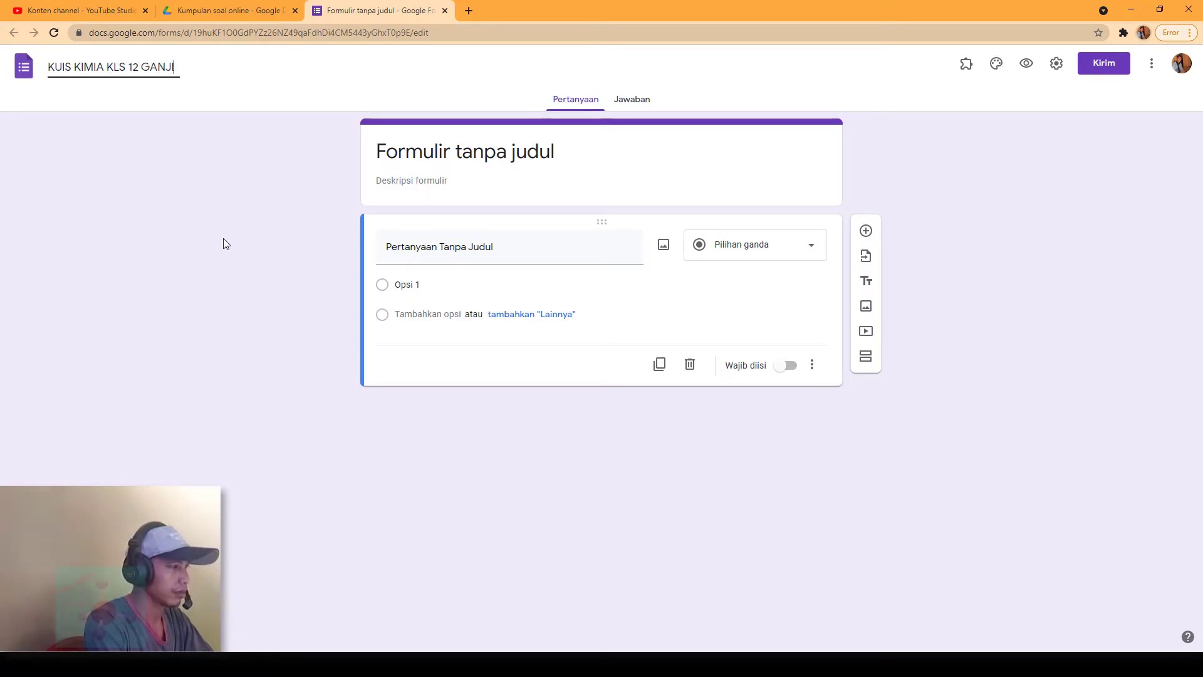
pyautogui.press('BackSpace')
pyautogui.press('BackSpace')
pyautogui.press('BackSpace')
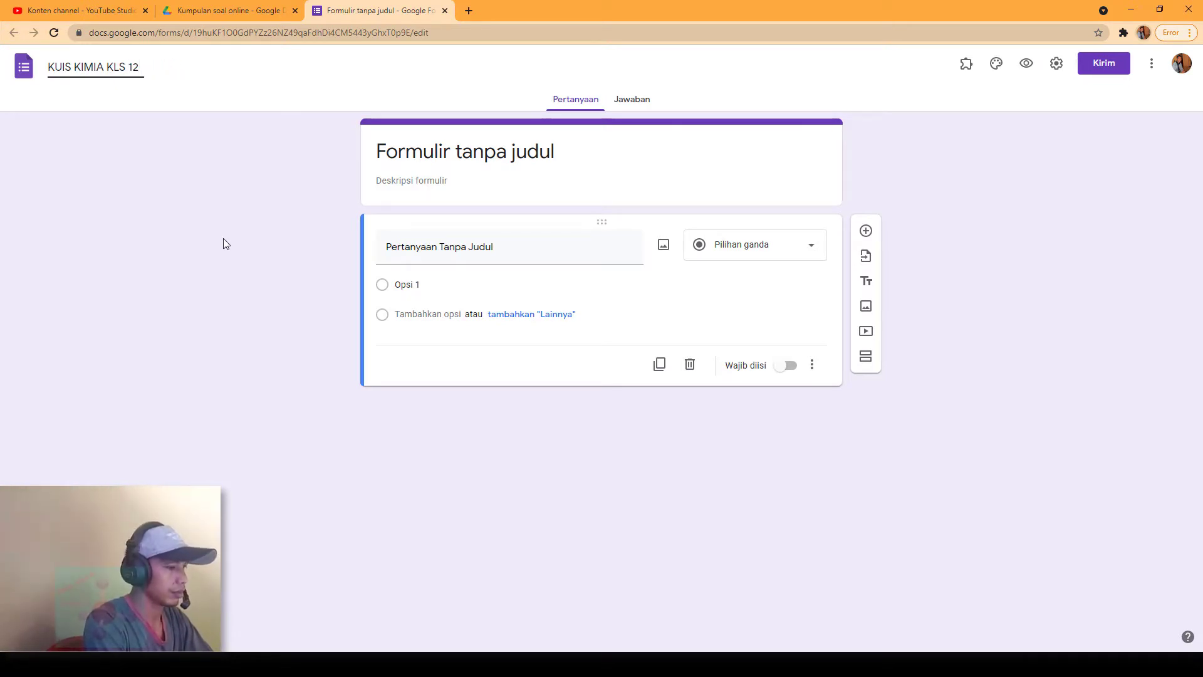
pyautogui.write('KD 1')
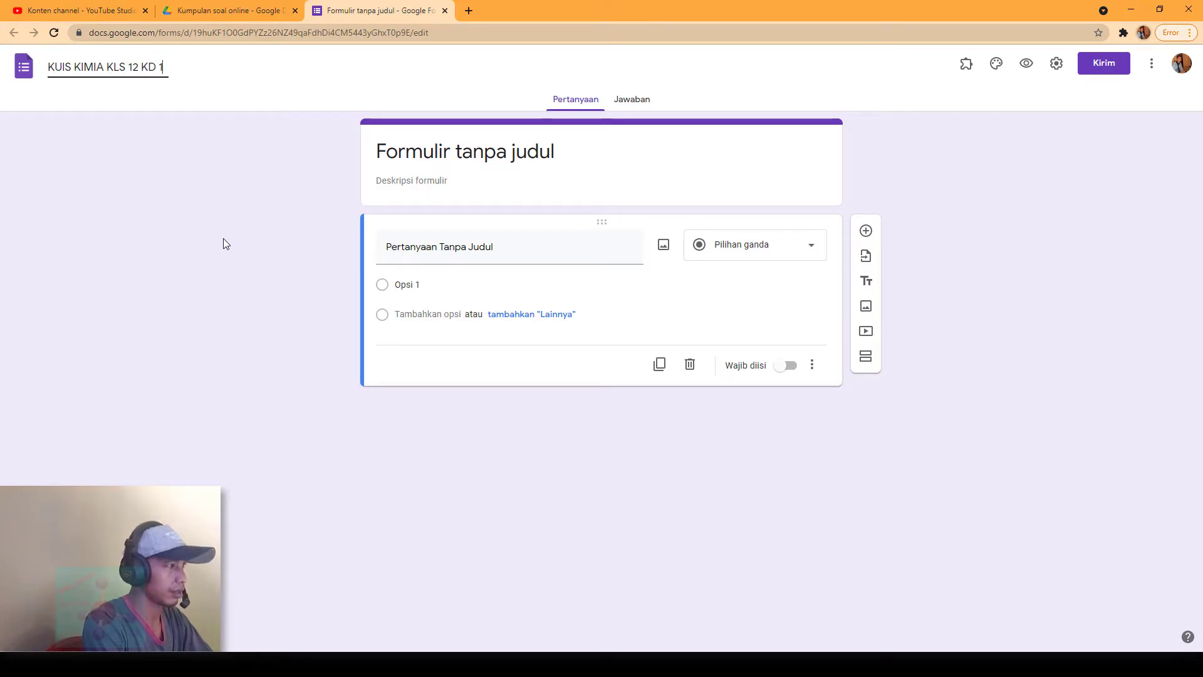
pyautogui.press('BackSpace')
pyautogui.write('3.1')
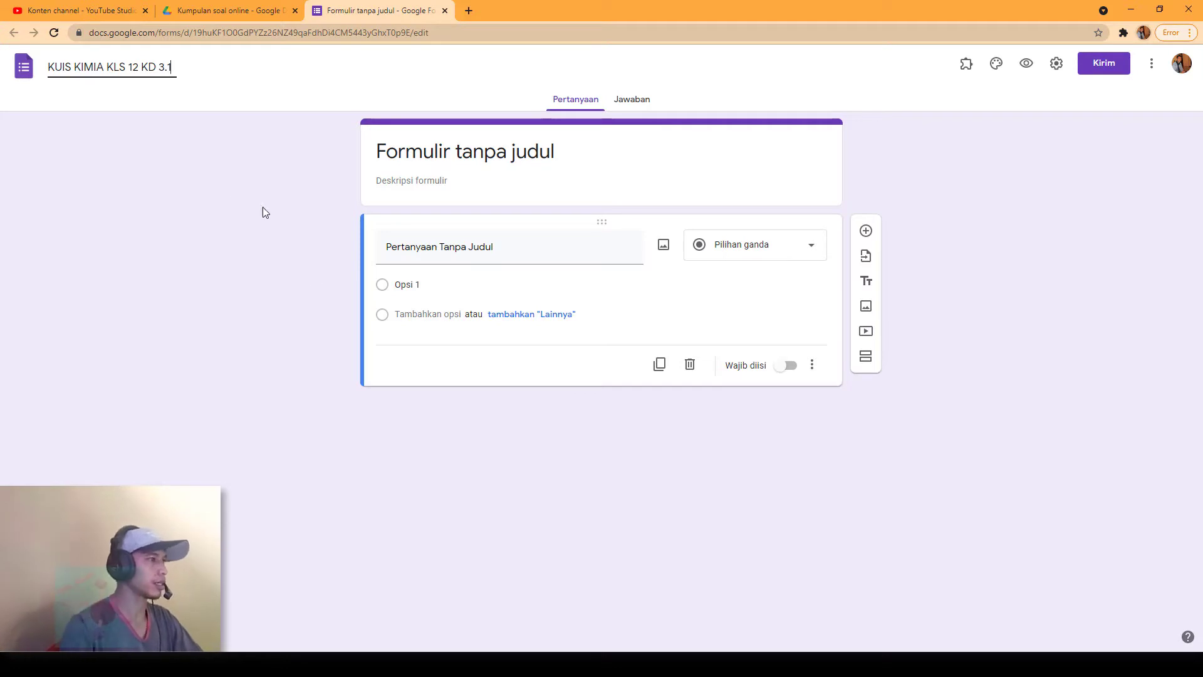
pyautogui.click(516, 434)
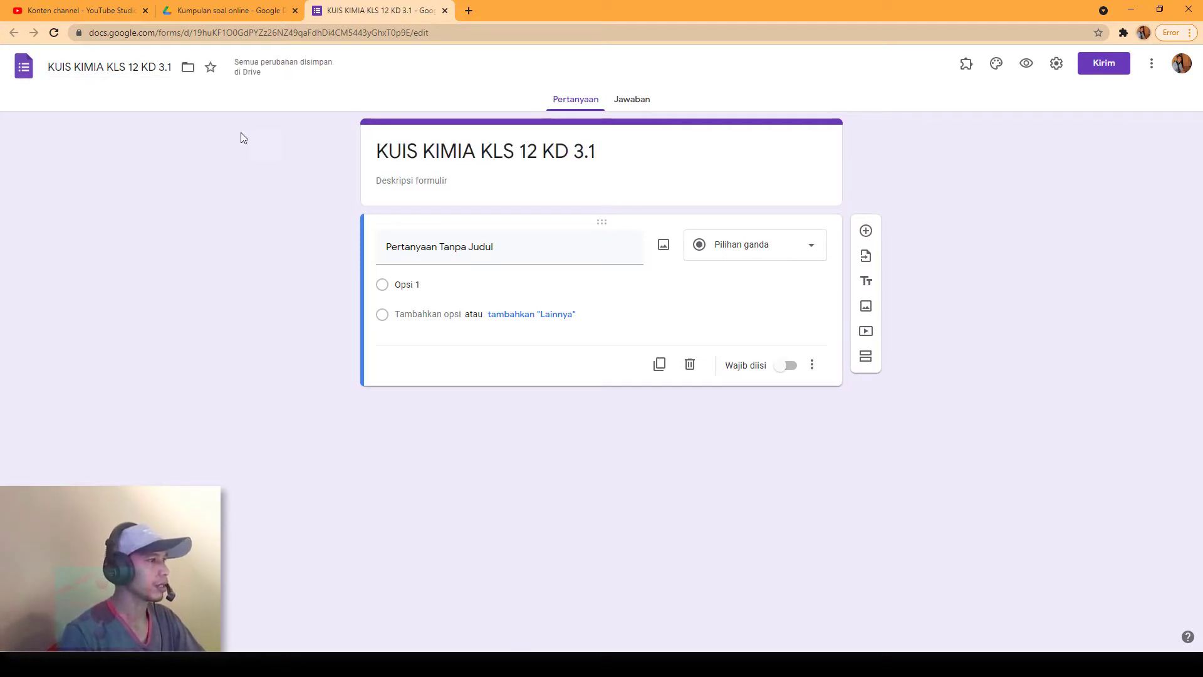
pyautogui.click(612, 150)
pyautogui.click(698, 189)
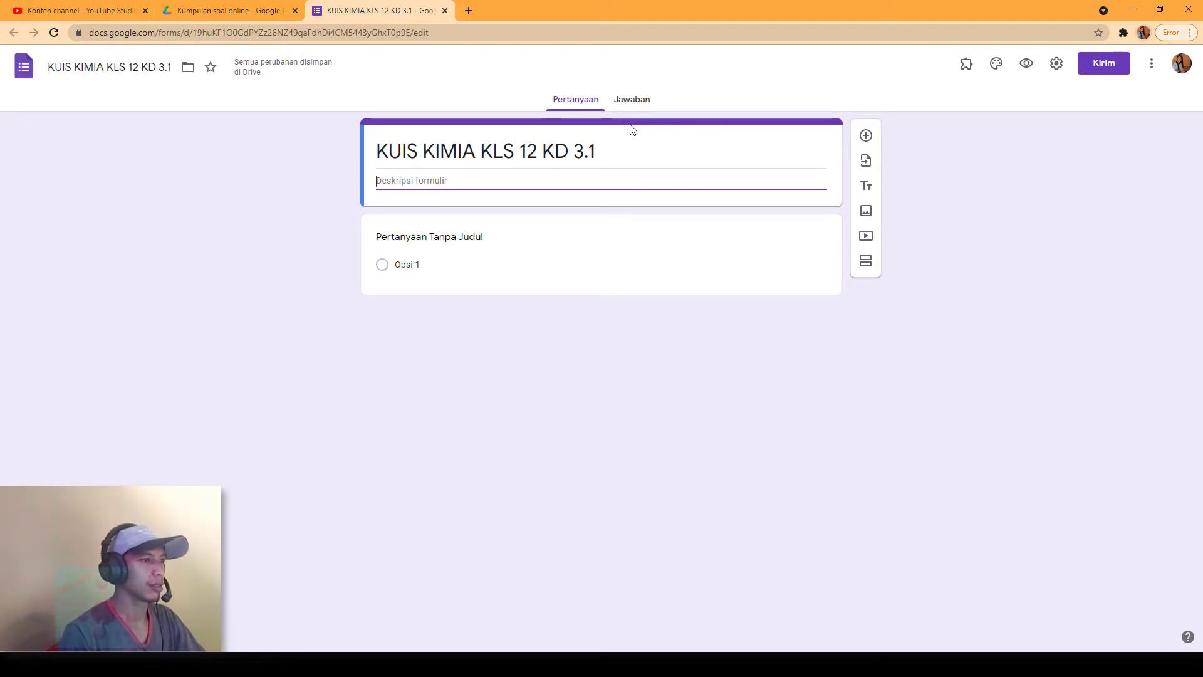
# Step: Insert the chemistry-flask photo as the header image, turning the theme red with a pink background
pyautogui.click(663, 121)
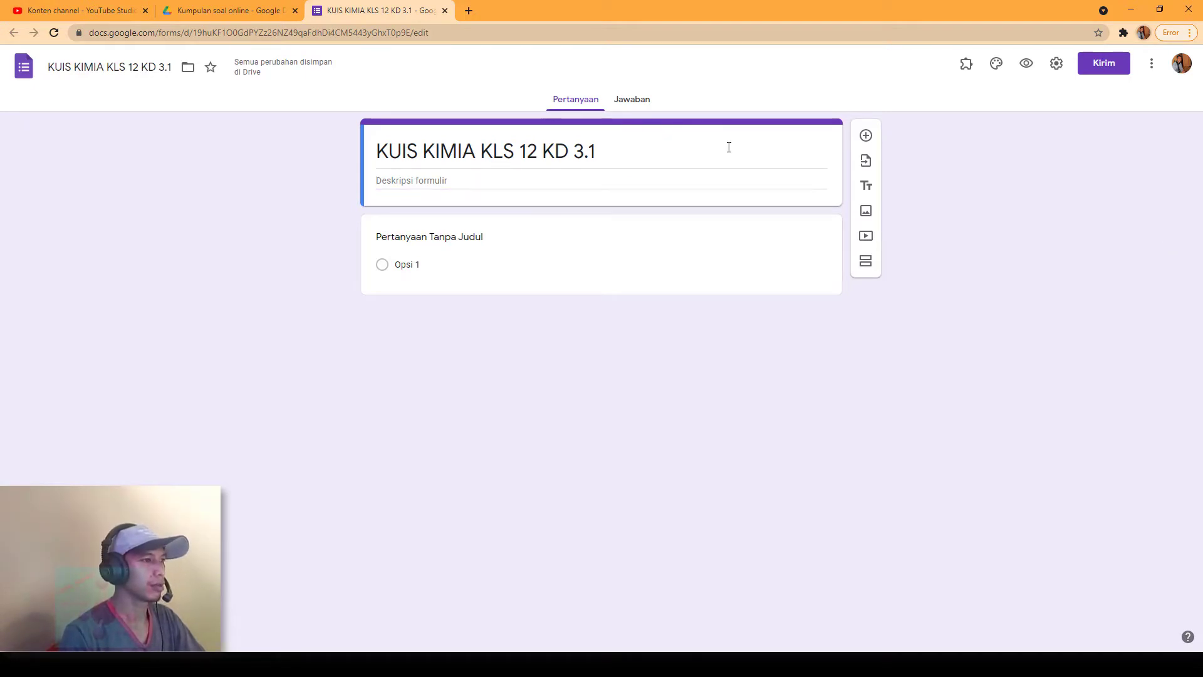
pyautogui.click(997, 67)
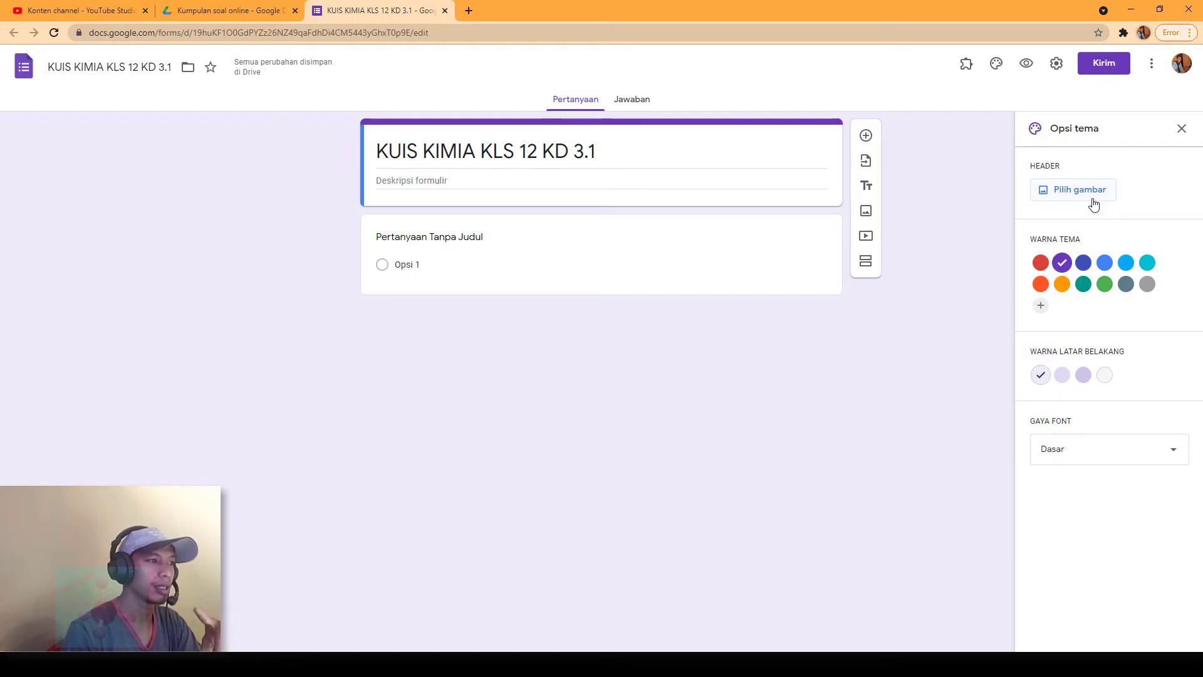
pyautogui.click(1093, 204)
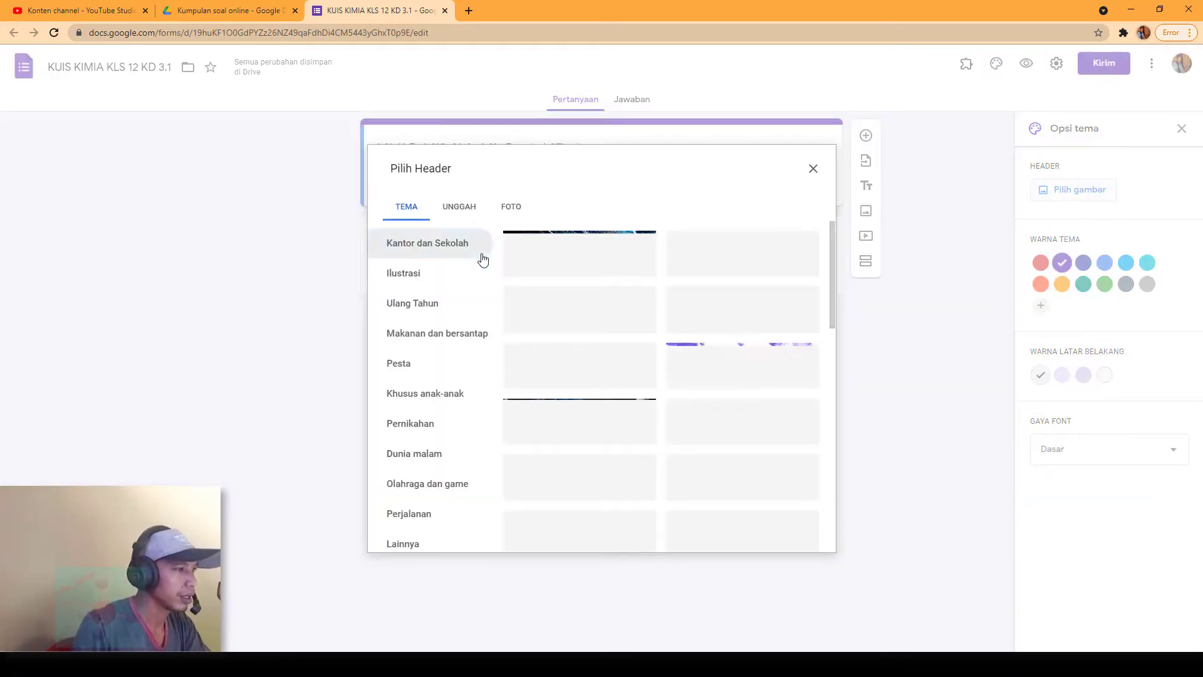
pyautogui.scroll(-1, 654, 408)
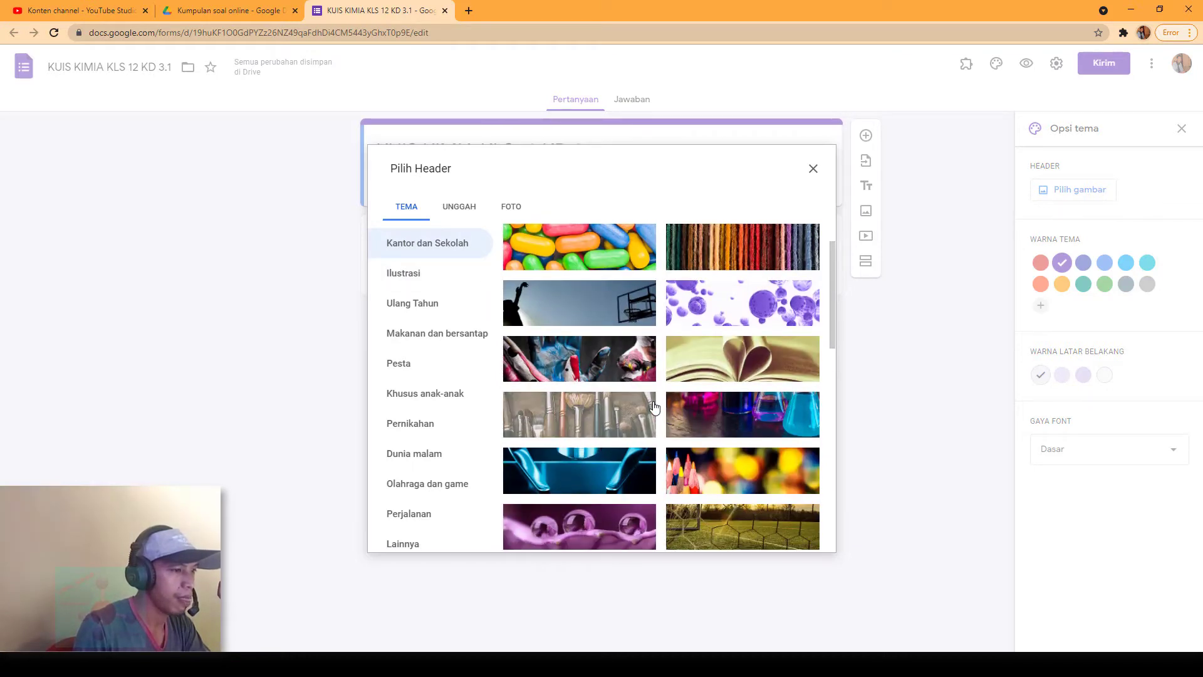
pyautogui.click(740, 426)
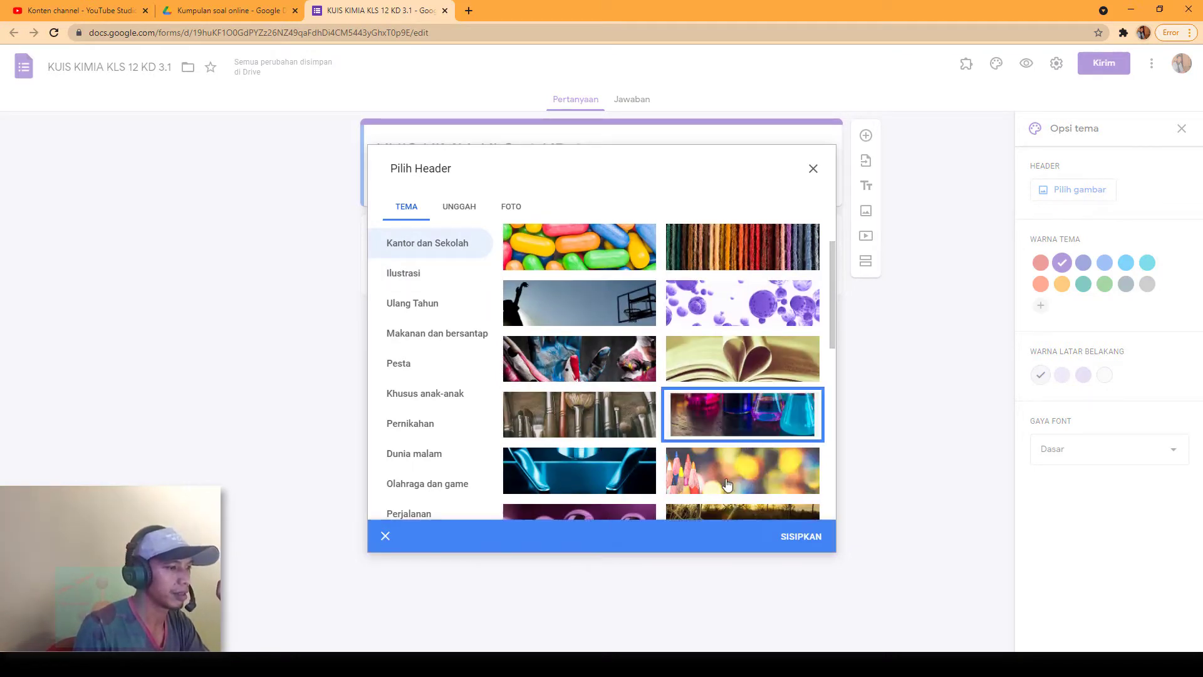
pyautogui.click(794, 540)
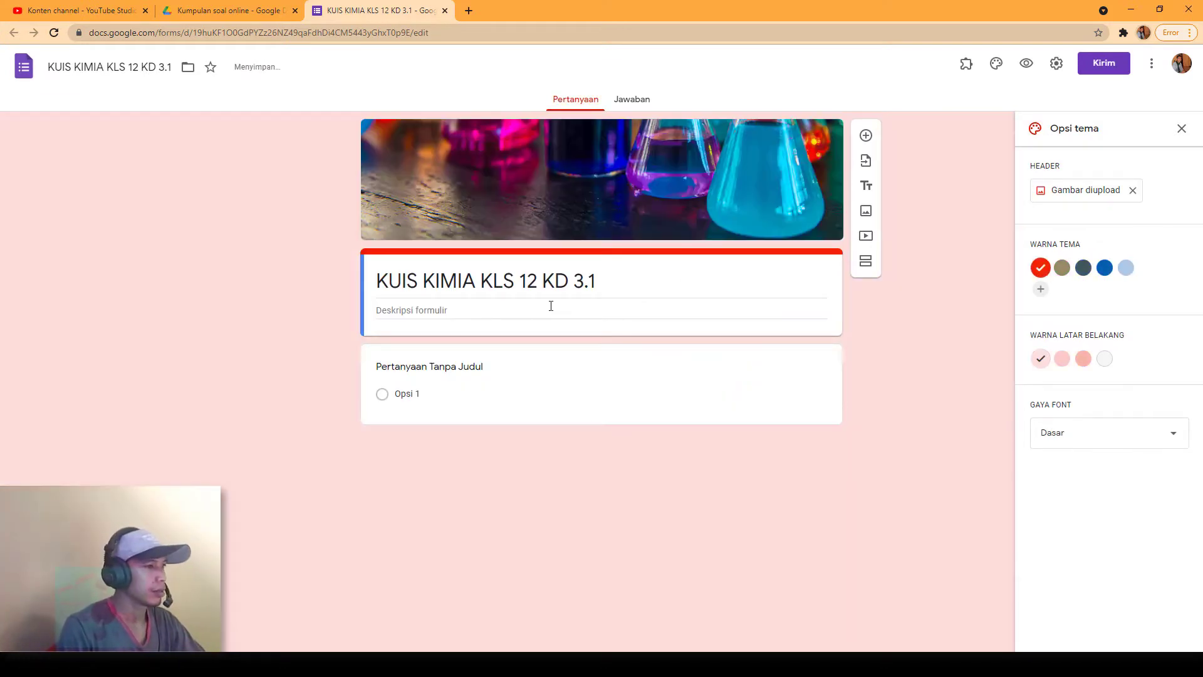
# Step: Write the description 'Jawablah pertanyaan berikut dengan benar' and title the first question 'Nama Lengakap'
pyautogui.click(461, 307)
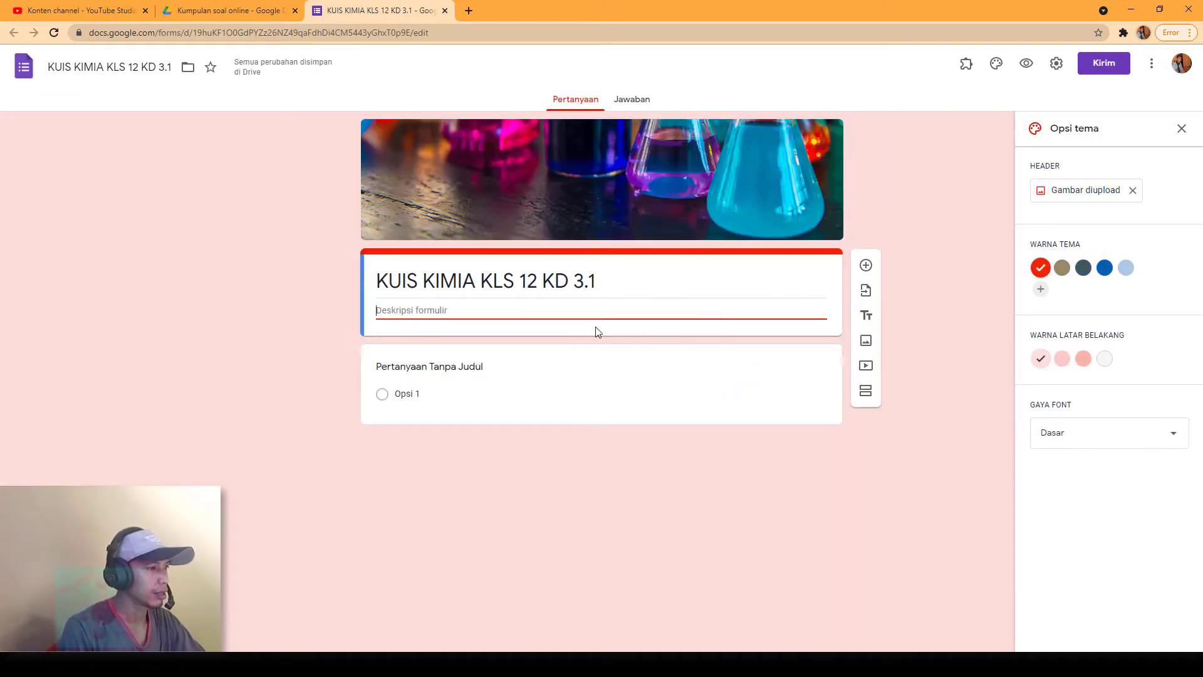
pyautogui.write('JA')
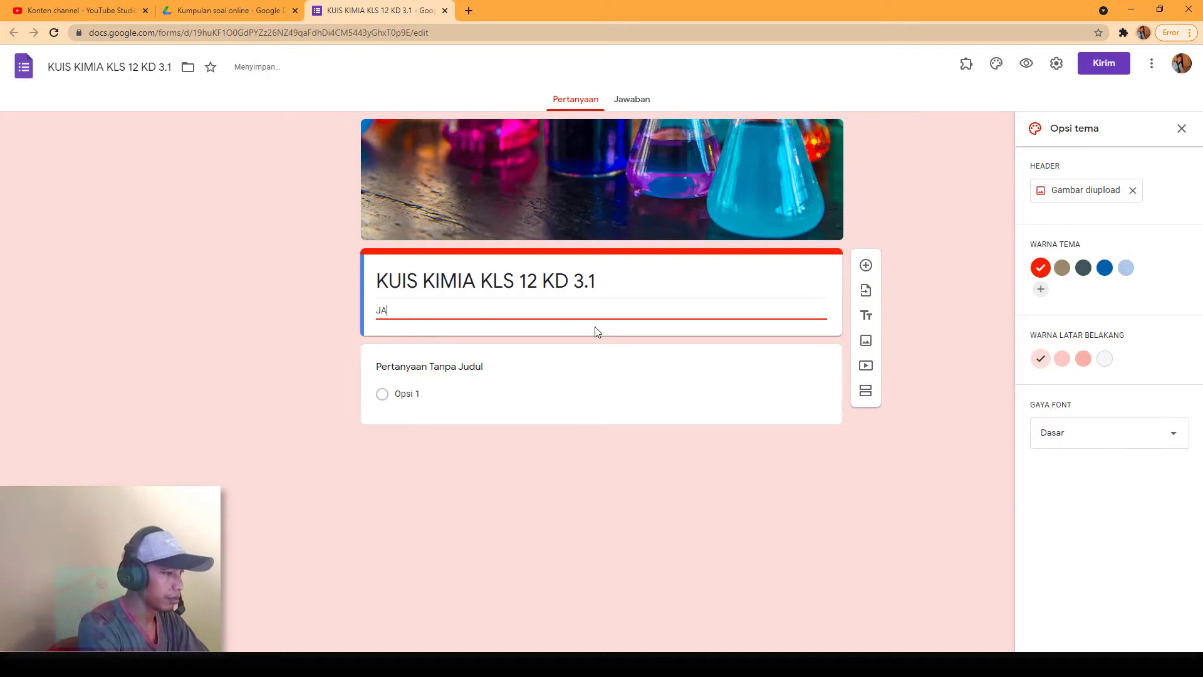
pyautogui.write('WA')
pyautogui.press('BackSpace')
pyautogui.press('BackSpace')
pyautogui.press('BackSpace')
pyautogui.write('awabla')
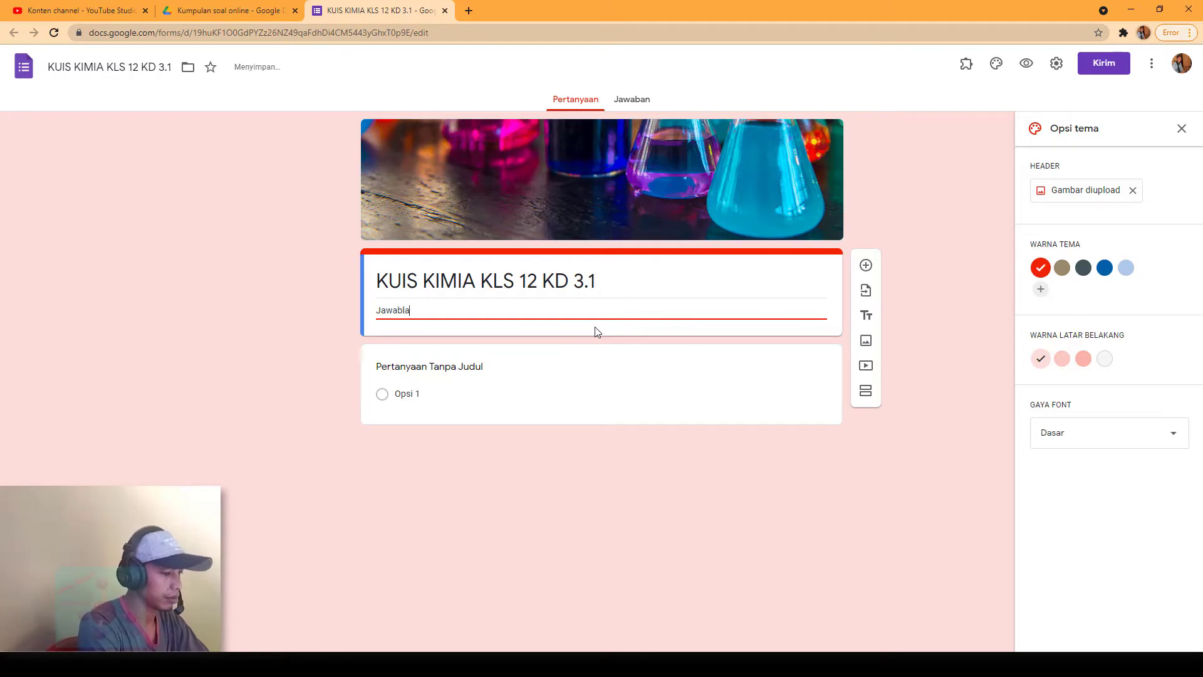
pyautogui.write('h pertanyaan ')
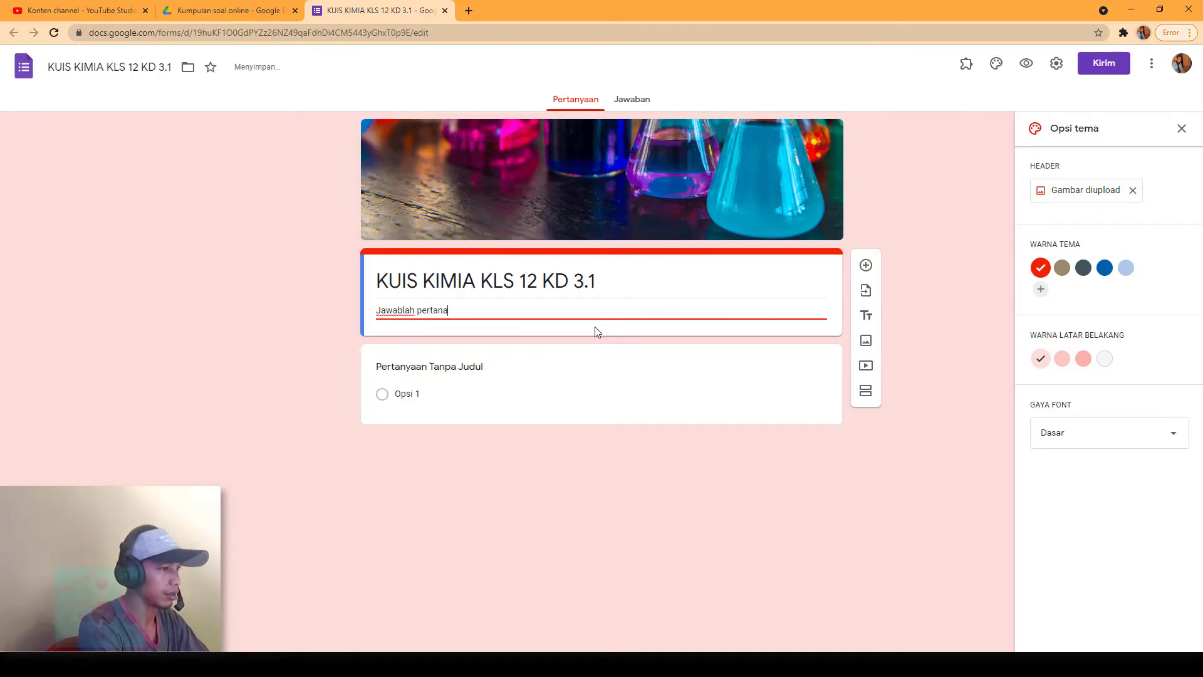
pyautogui.write('ber')
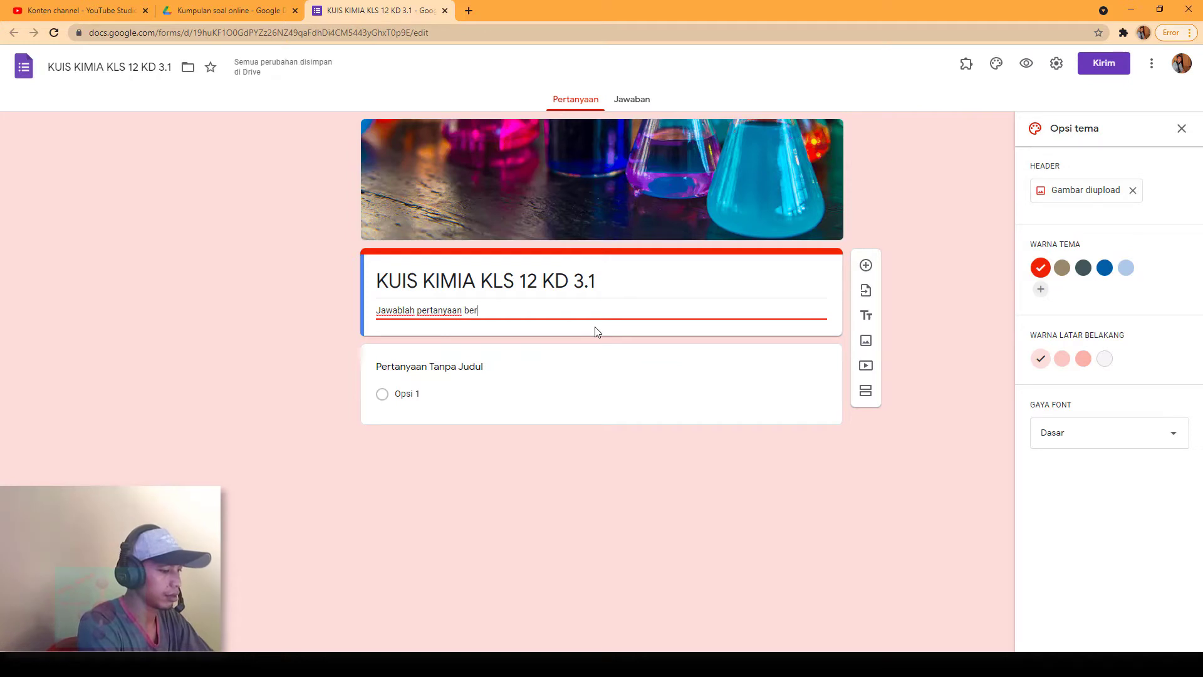
pyautogui.write('ikut dengan benar...')
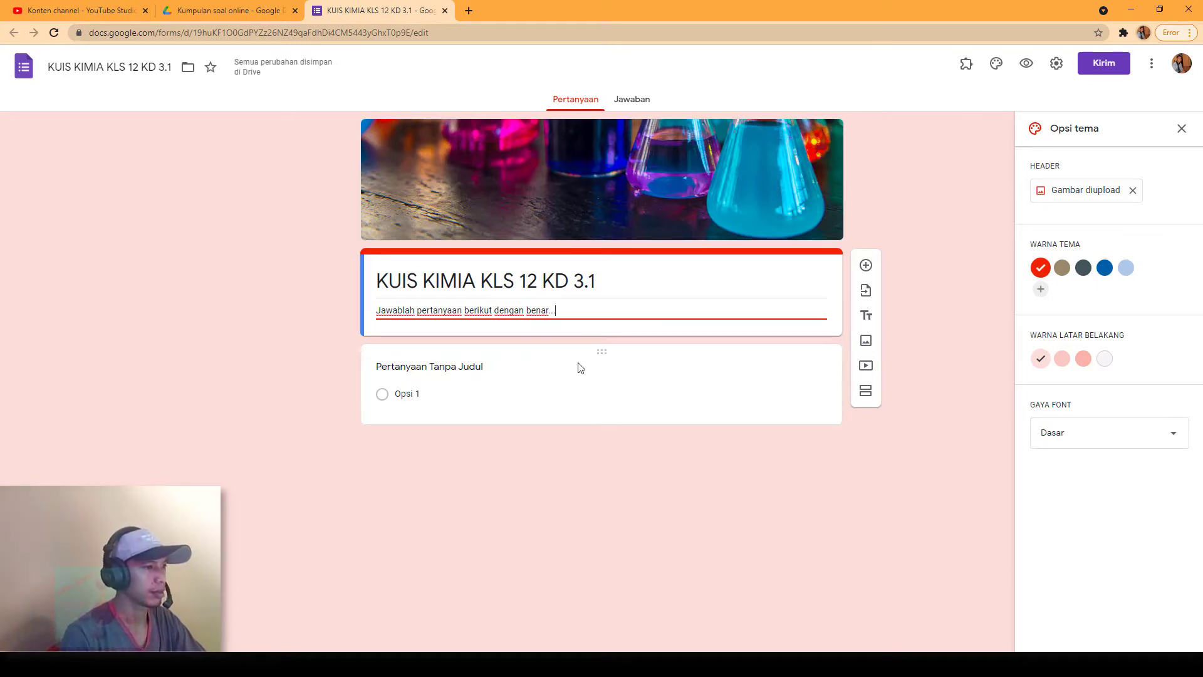
pyautogui.click(502, 372)
pyautogui.write('Nama Lengakap')
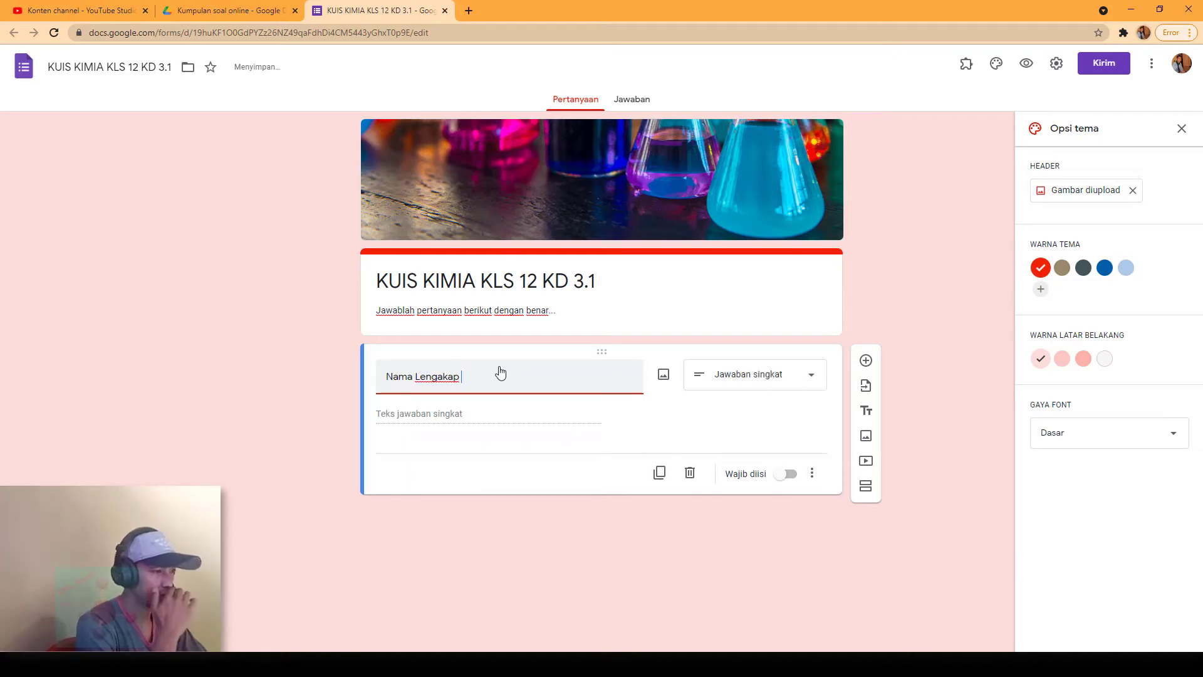
# Step: Fix the title to 'Nama Lengkap' and duplicate it into 'Kelas' and 'Password' questions
pyautogui.click(443, 376)
pyautogui.press('BackSpace')
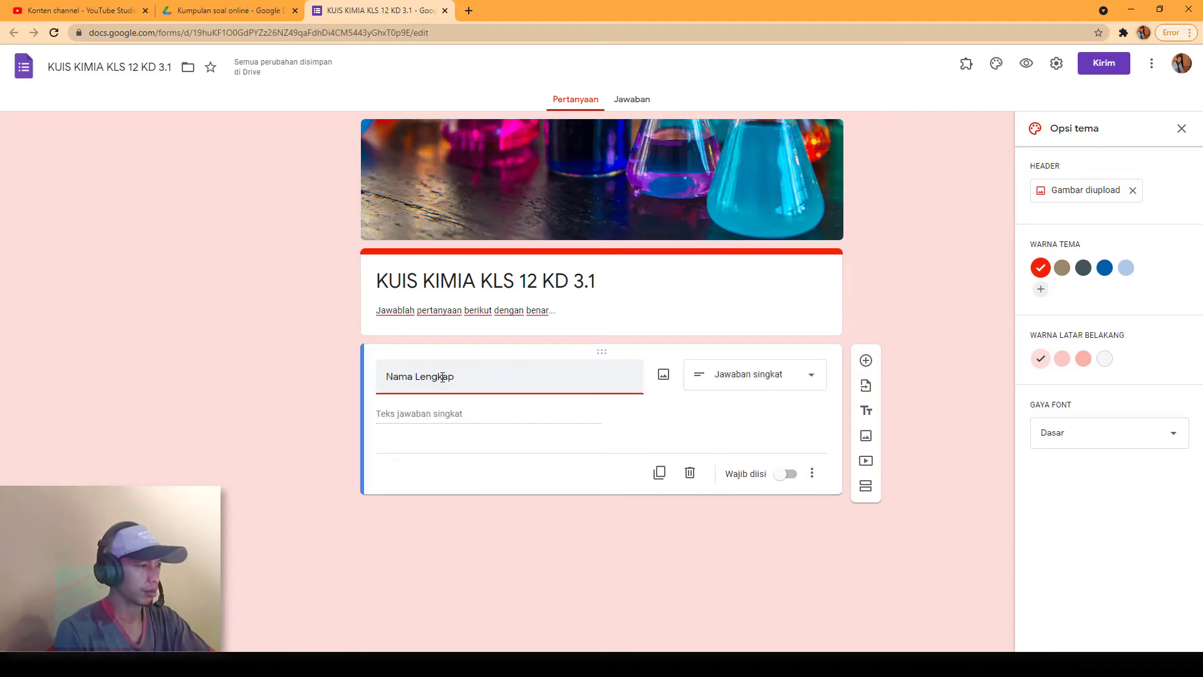
pyautogui.click(661, 474)
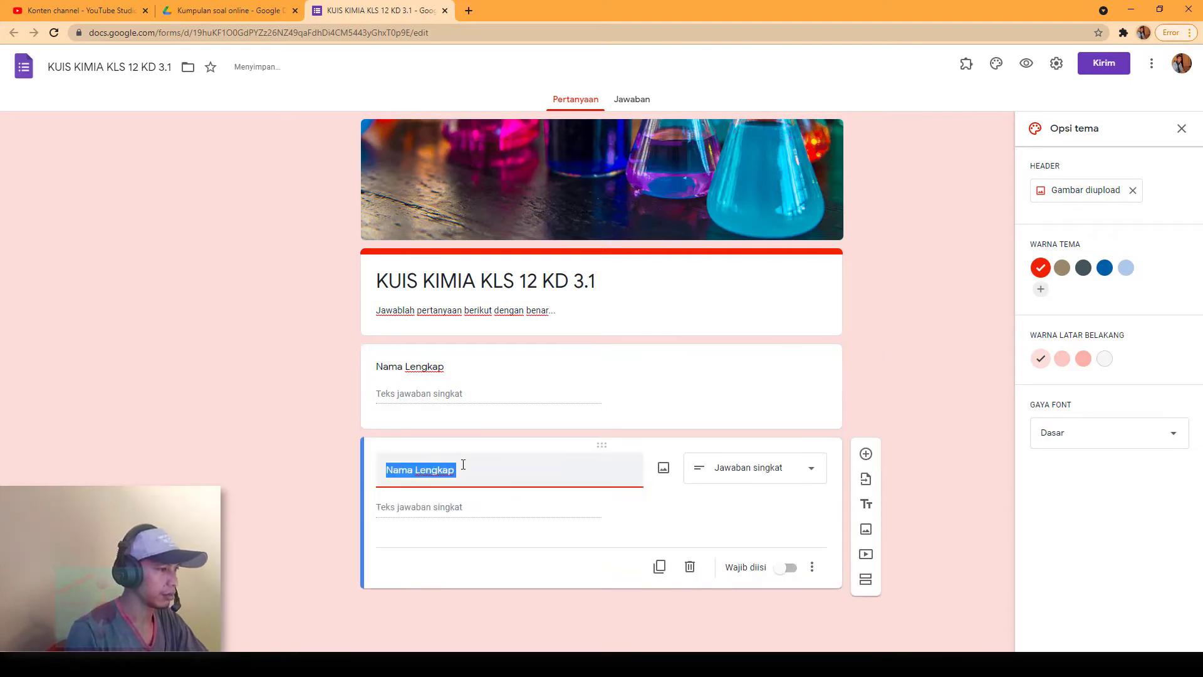
pyautogui.write('Kelsa')
pyautogui.press('BackSpace')
pyautogui.press('BackSpace')
pyautogui.write('as')
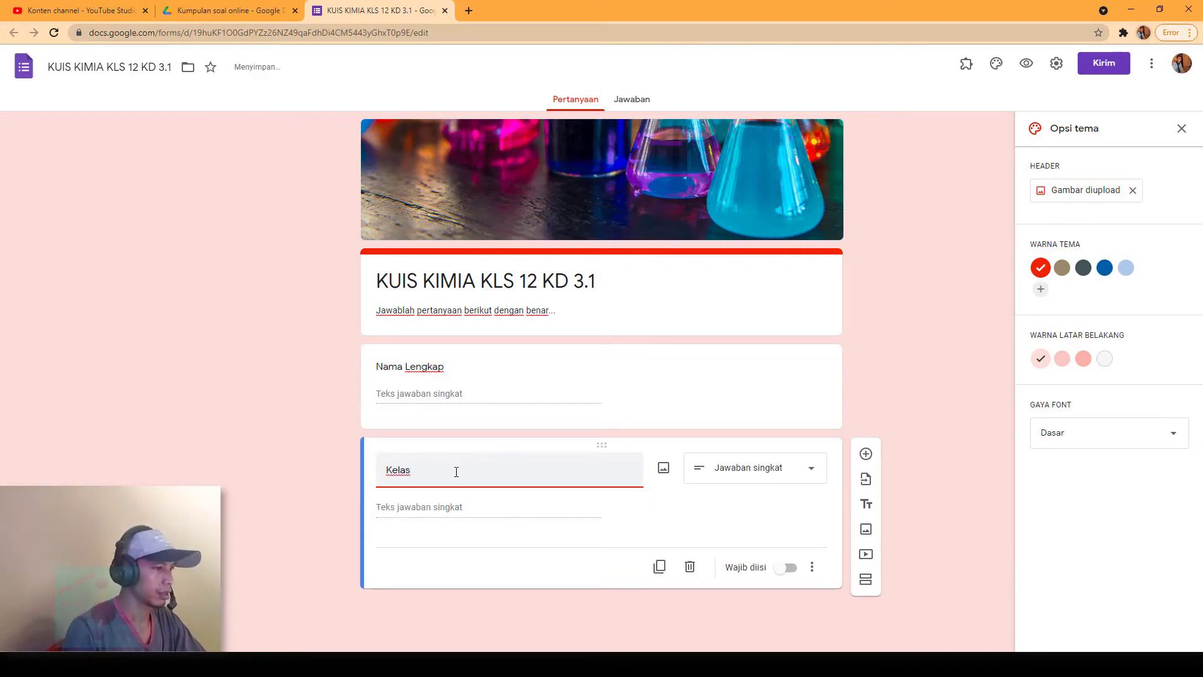
pyautogui.click(659, 566)
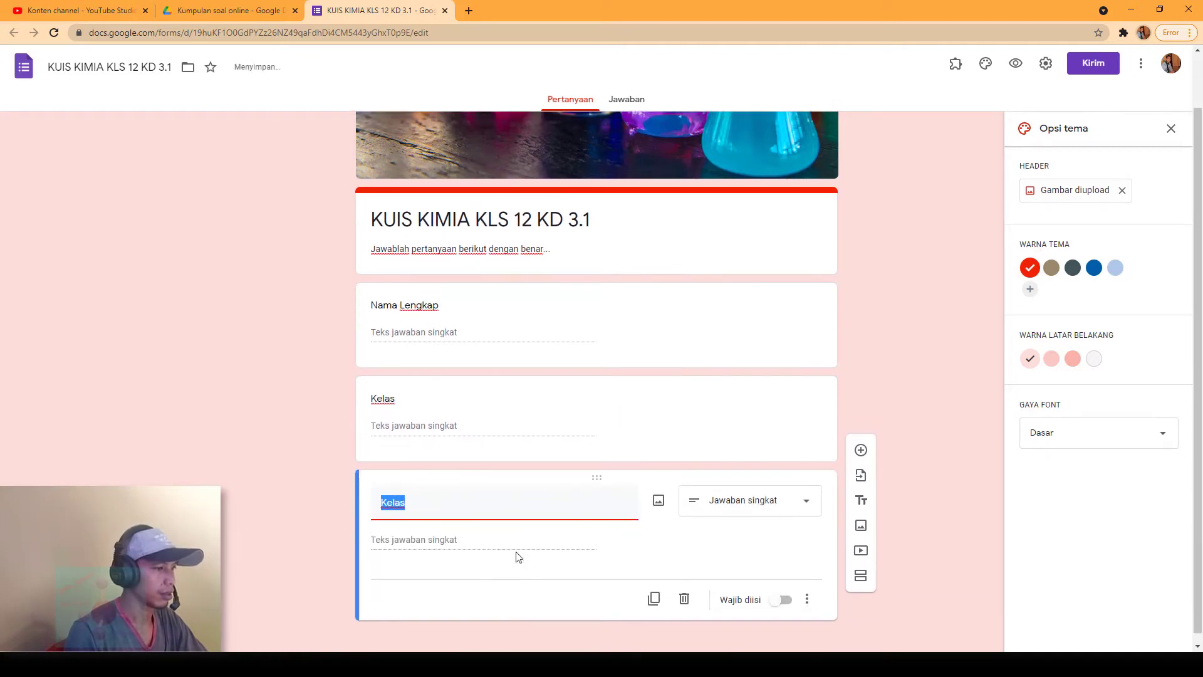
pyautogui.write('seko')
pyautogui.press('BackSpace')
pyautogui.press('BackSpace')
pyautogui.press('BackSpace')
pyautogui.press('BackSpace')
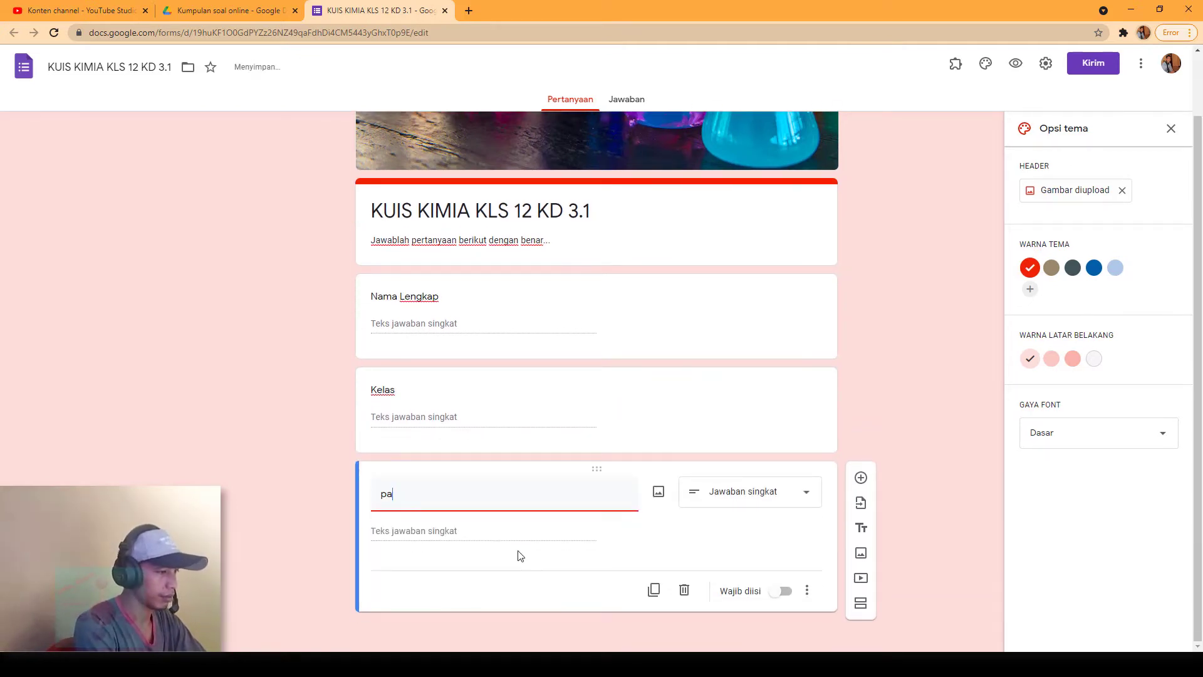
pyautogui.write('Password')
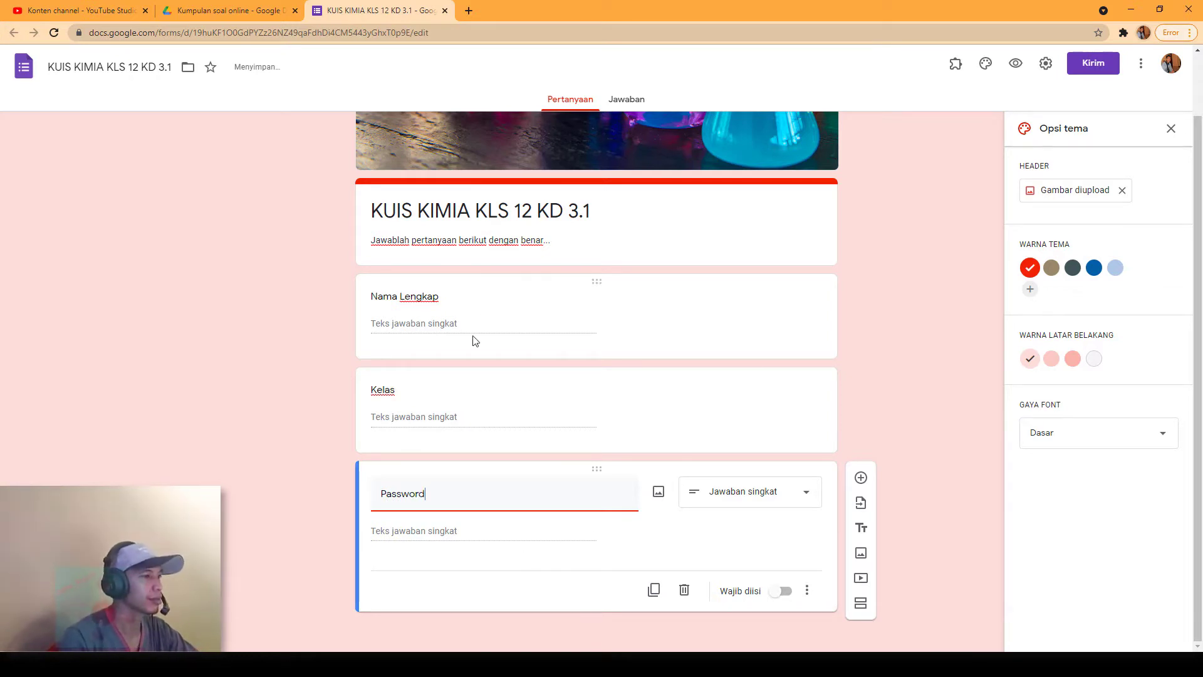
# Step: Mark the Nama Lengkap, Kelas and Password questions as required
pyautogui.click(608, 301)
pyautogui.click(778, 409)
pyautogui.click(448, 492)
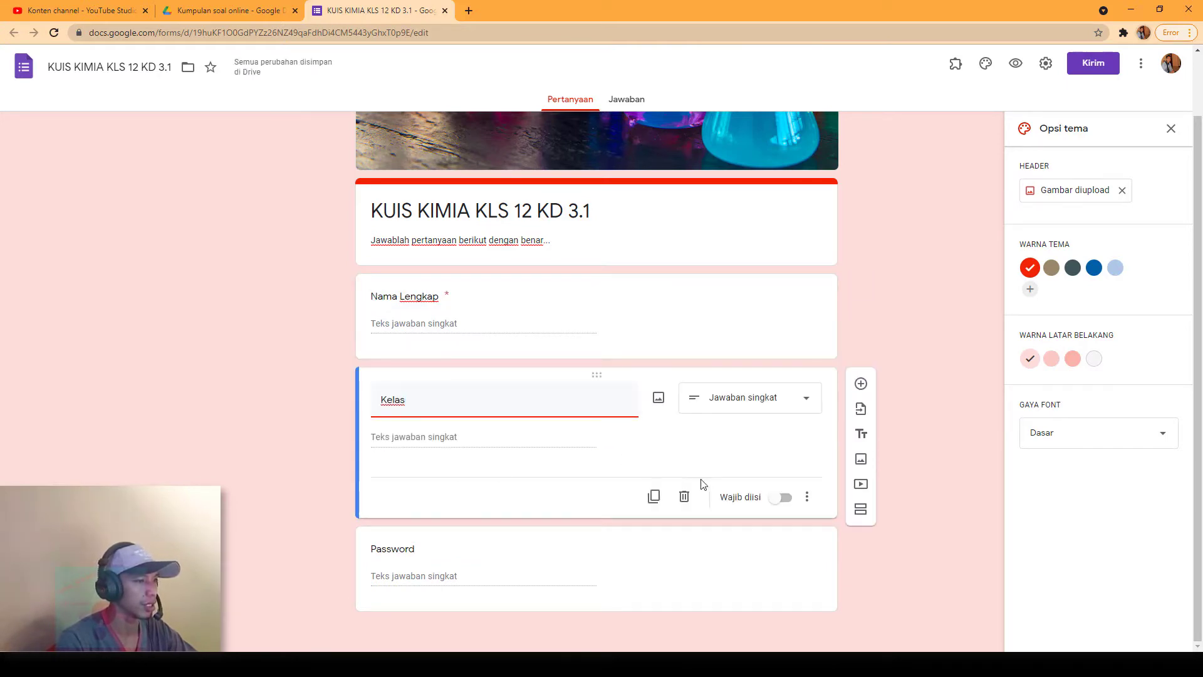
pyautogui.click(786, 501)
pyautogui.click(589, 551)
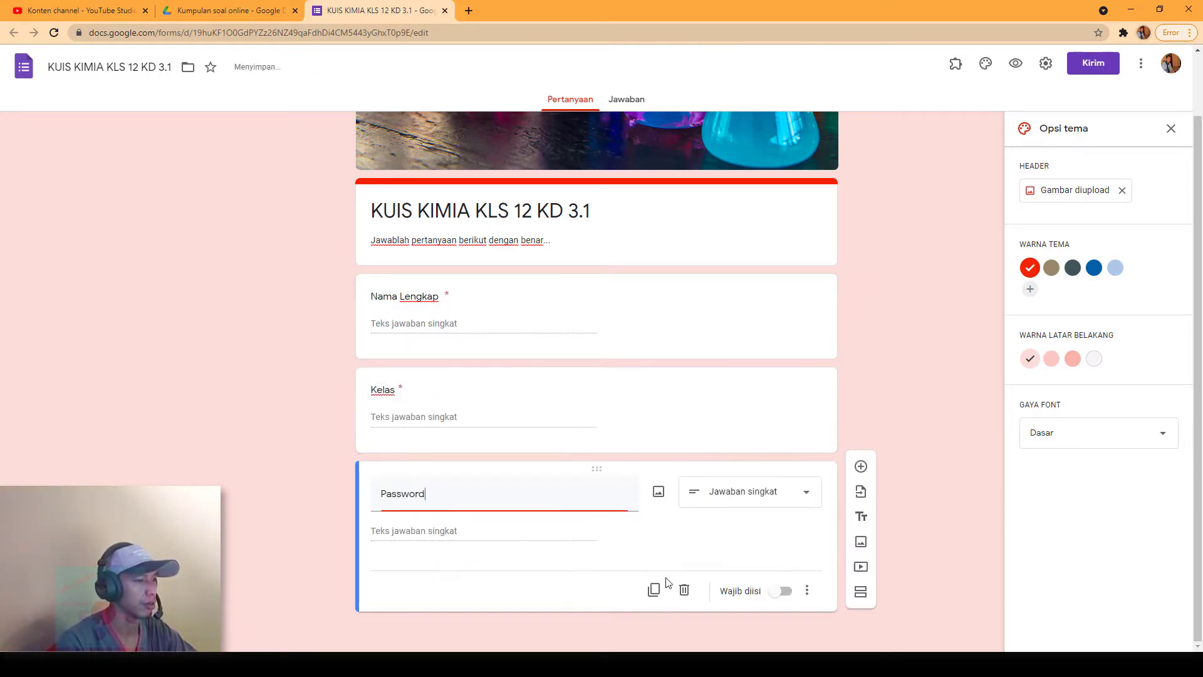
pyautogui.click(780, 592)
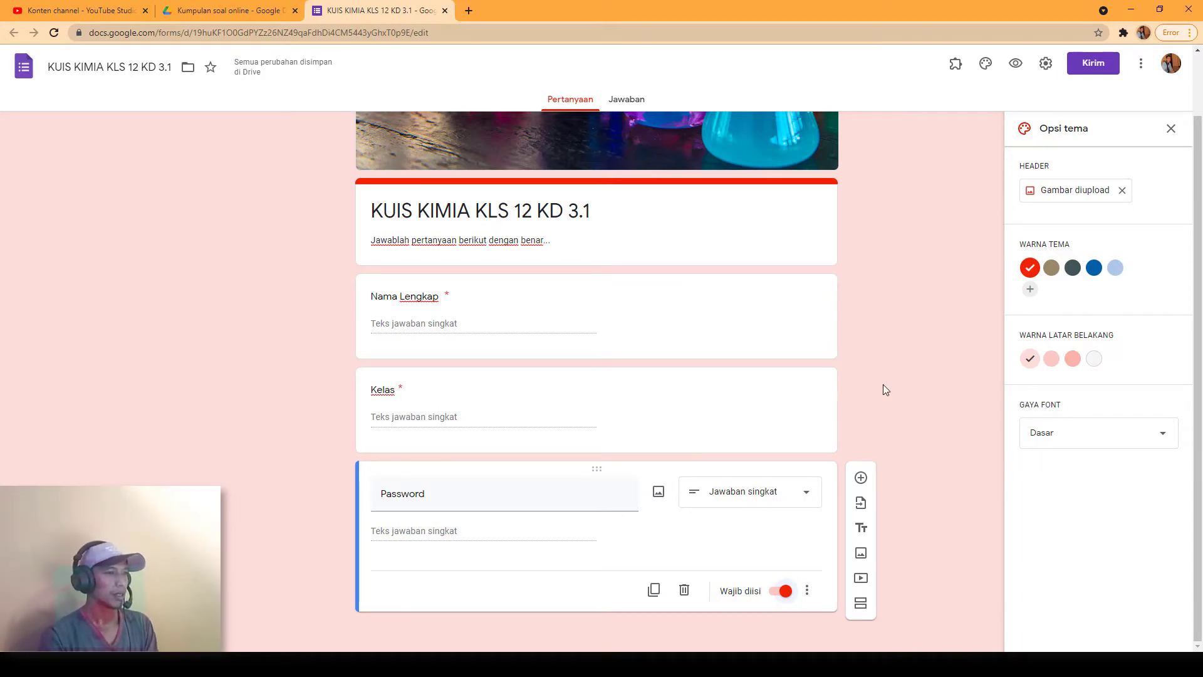
# Step: Add a new section titled 'Kuis 1 semester KD 3.1'
pyautogui.click(860, 613)
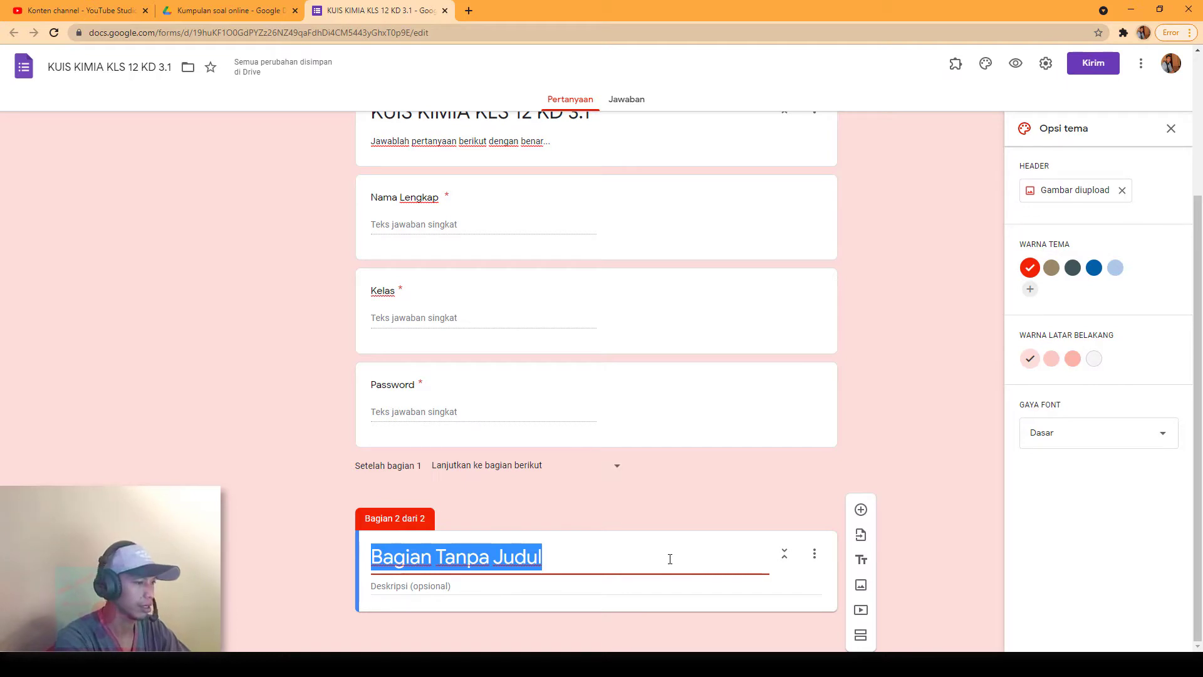
pyautogui.write('k')
pyautogui.press('BackSpace')
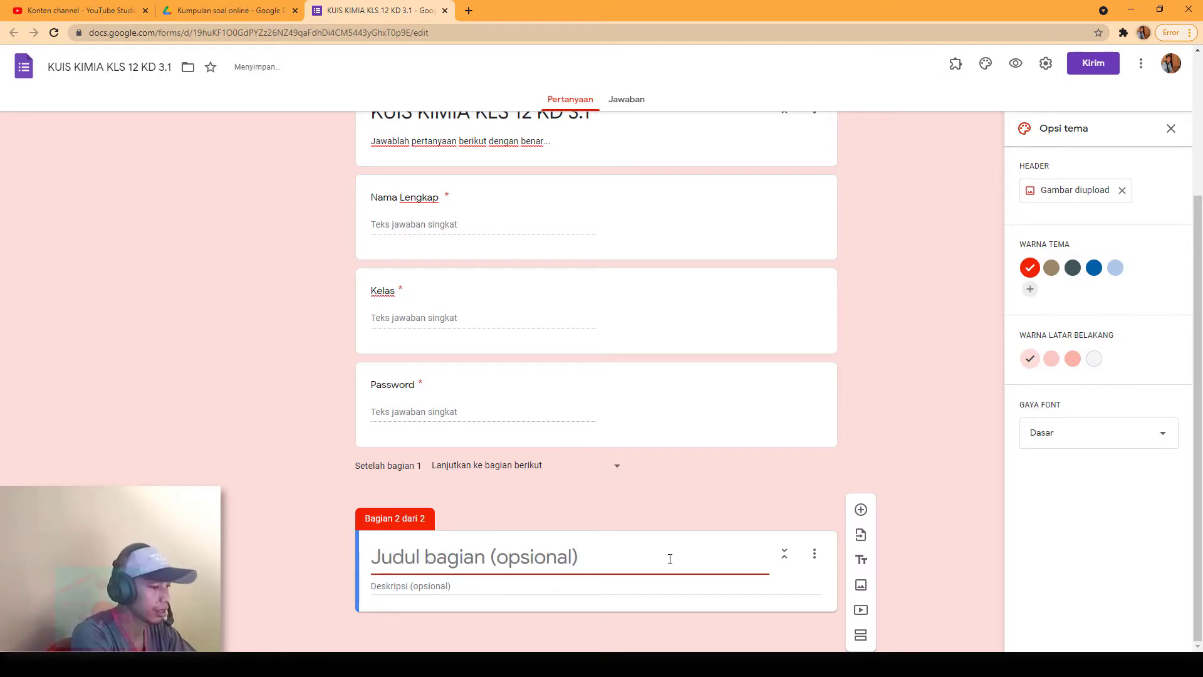
pyautogui.write('Kuis ')
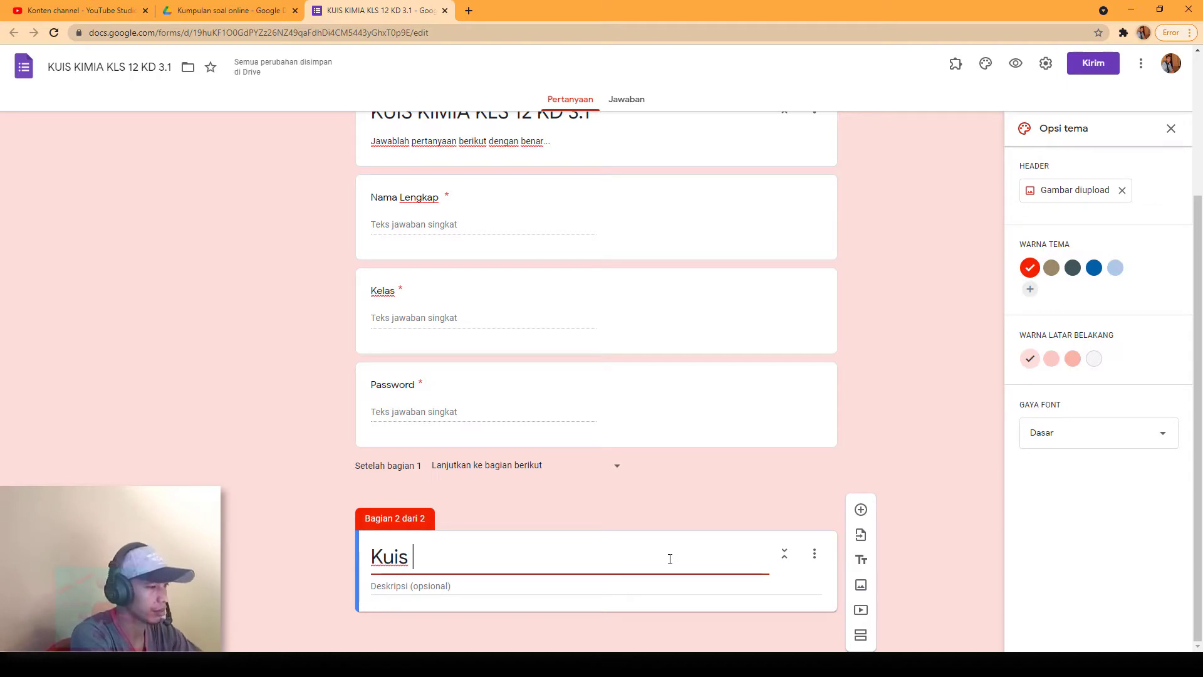
pyautogui.write('1')
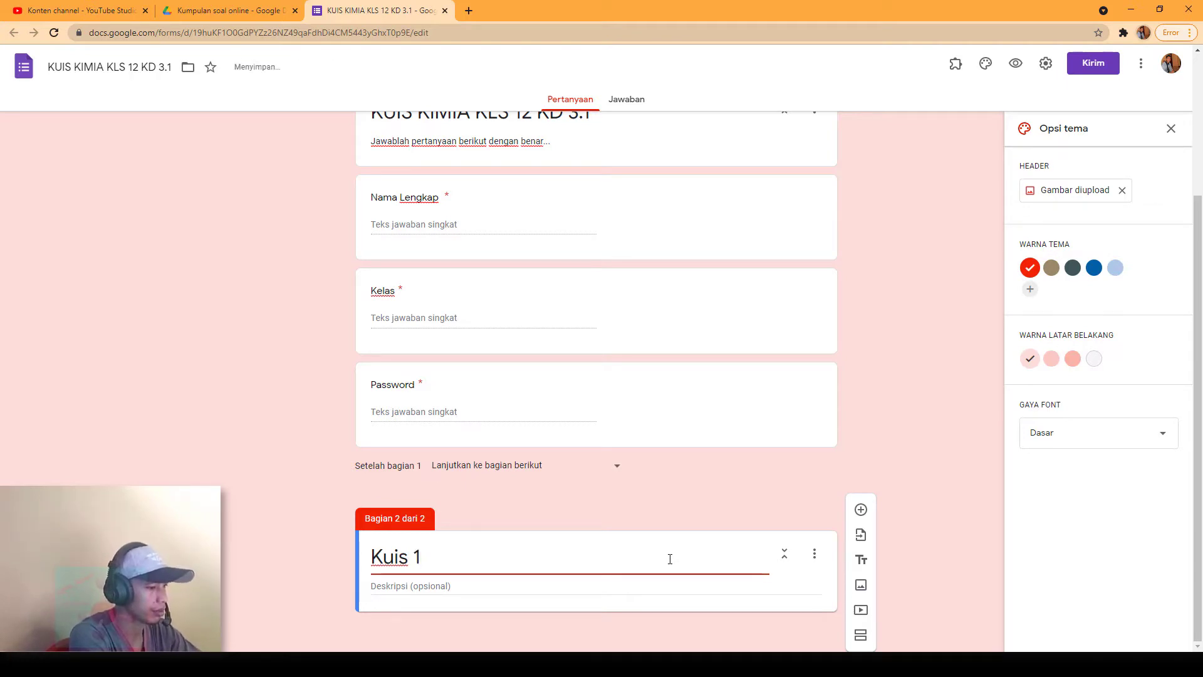
pyautogui.write(' semester')
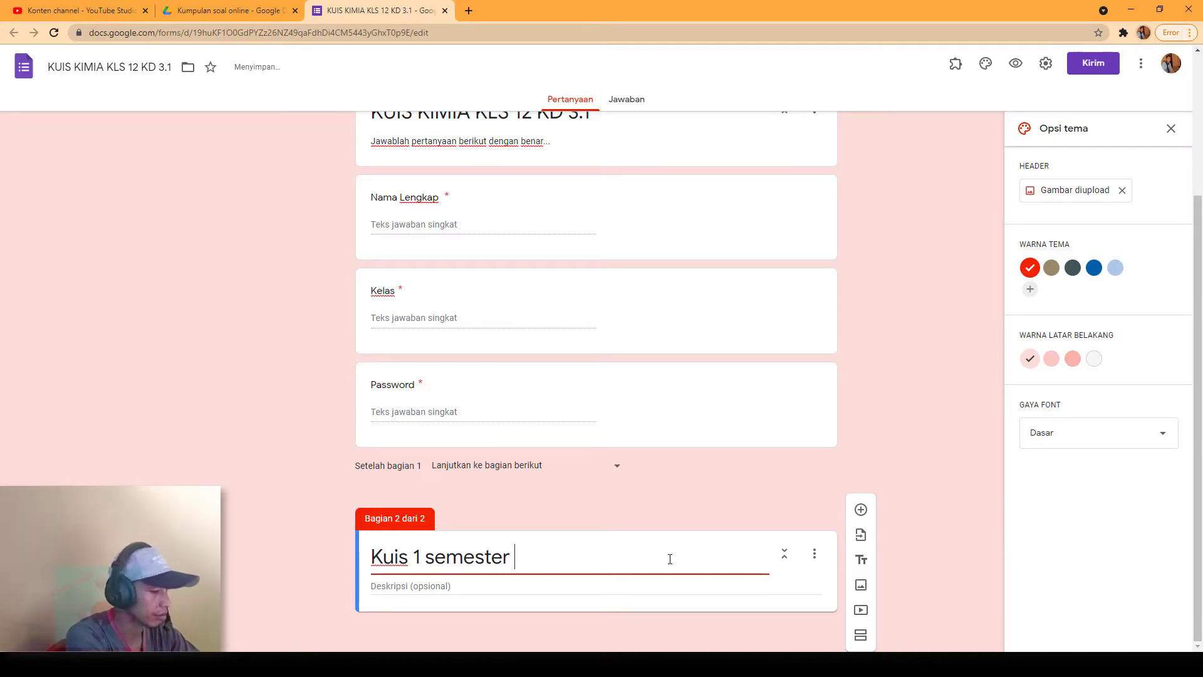
pyautogui.write(' ka')
pyautogui.press('BackSpace')
pyautogui.write('d')
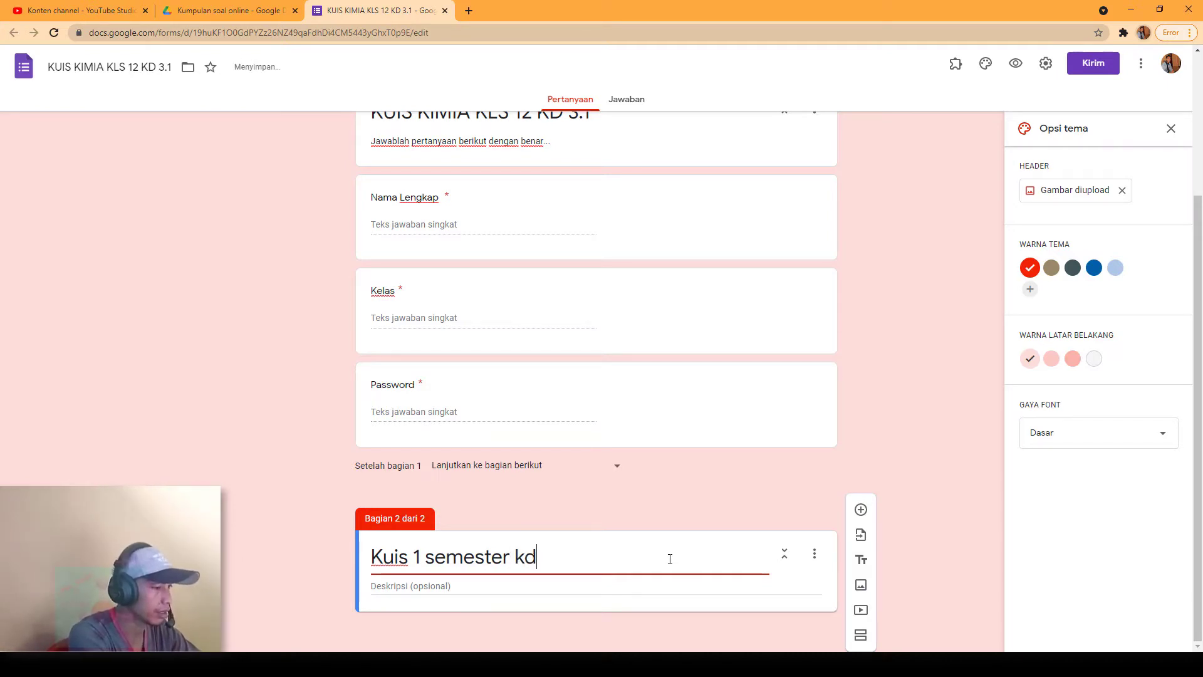
pyautogui.press('BackSpace')
pyautogui.press('BackSpace')
pyautogui.write('KD')
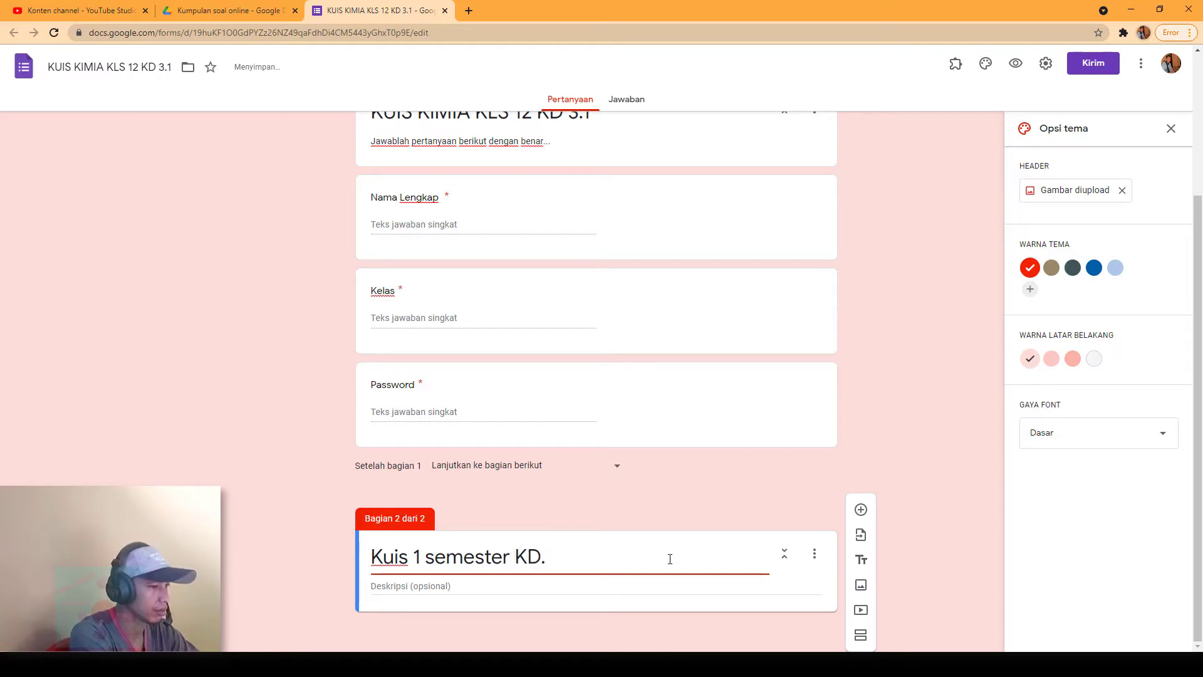
pyautogui.write(' 3.1')
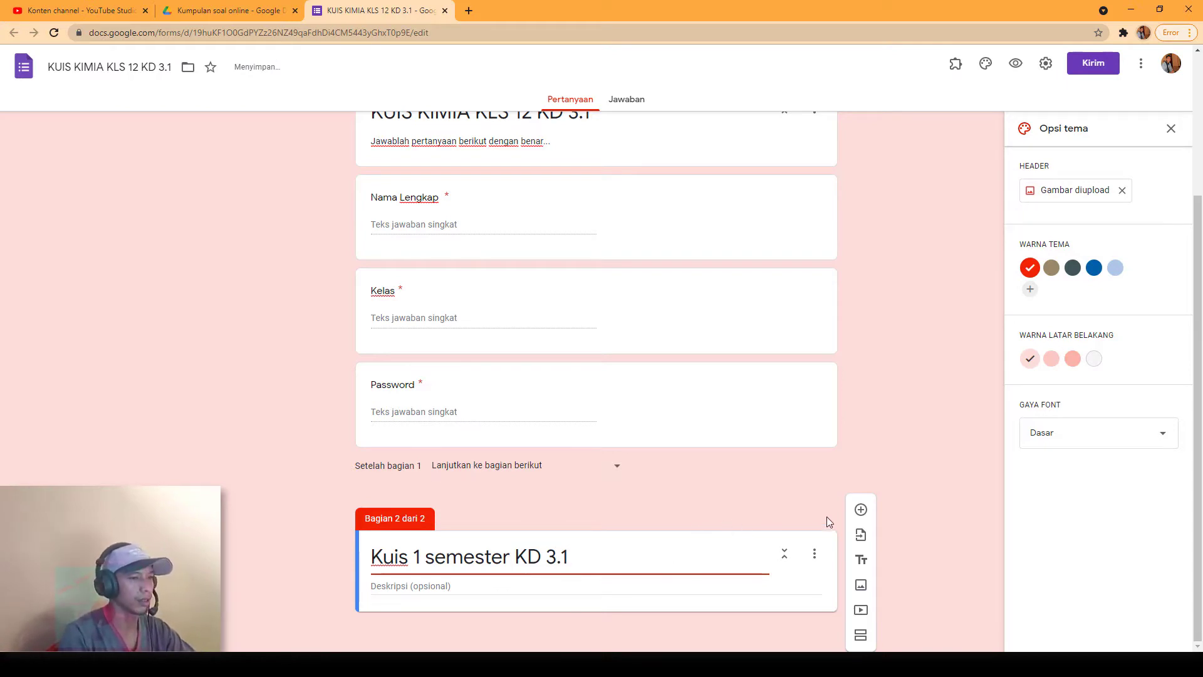
# Step: Add a blank question to the new section, then switch to the Word document
pyautogui.click(861, 509)
pyautogui.scroll(-1, 668, 573)
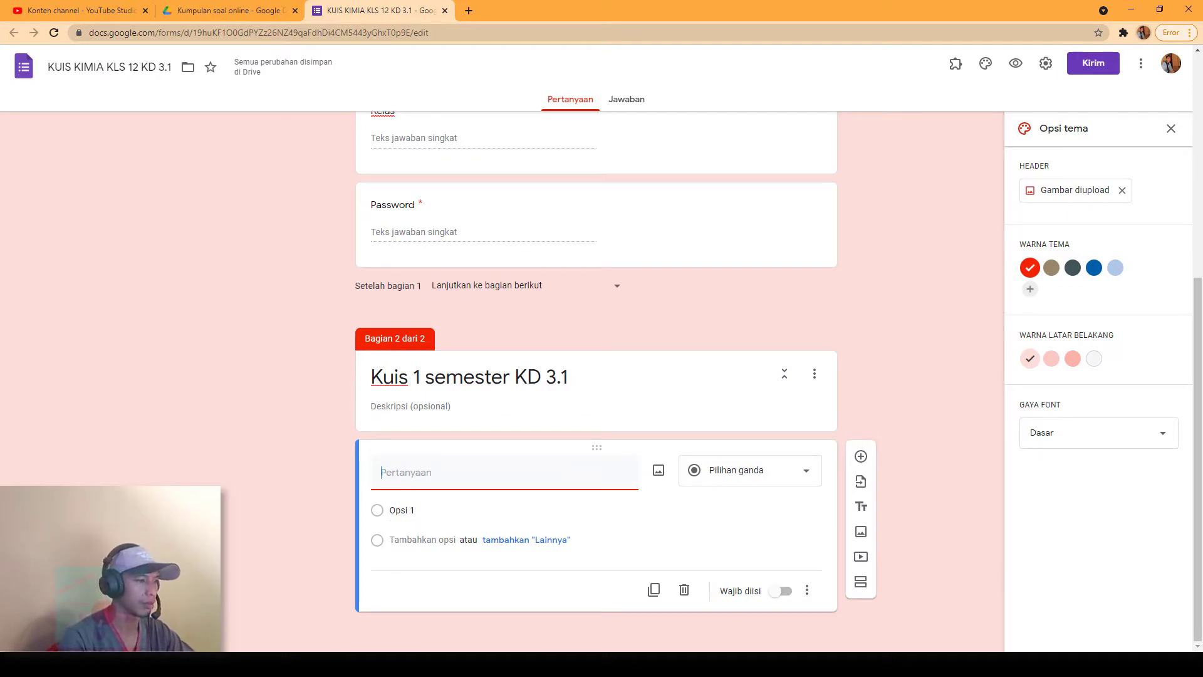
pyautogui.click(451, 611)
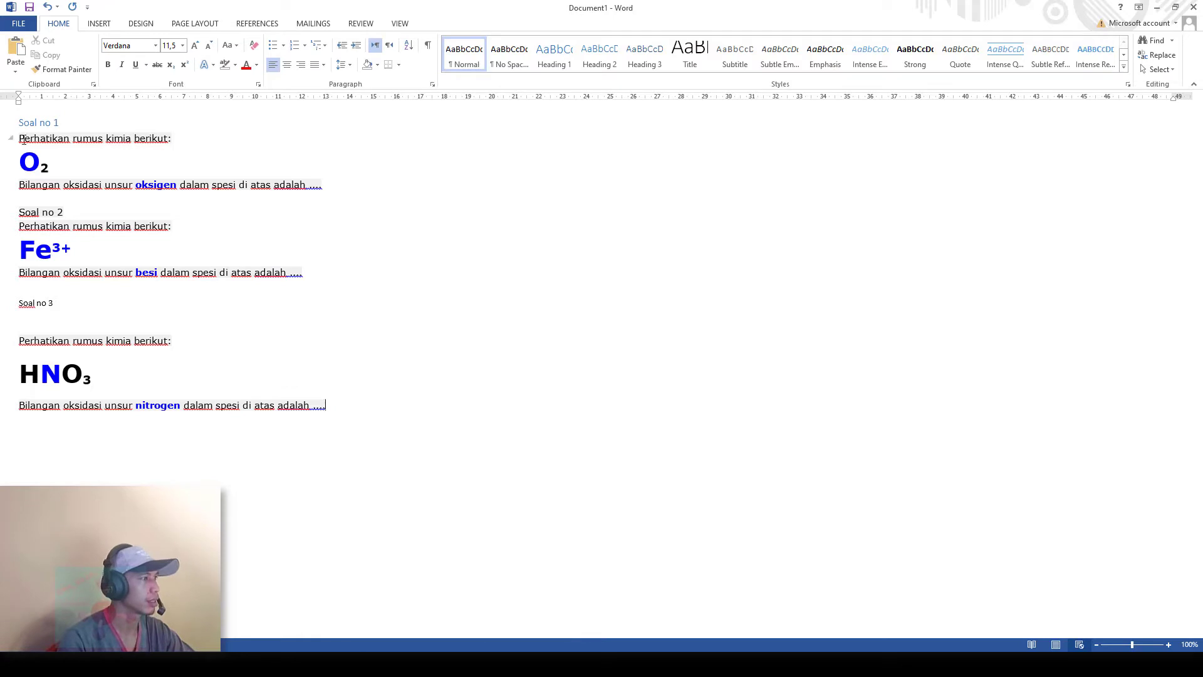
pyautogui.moveTo(20, 138); pyautogui.dragTo(188, 139)
pyautogui.hotkey('ctrl', 'c')
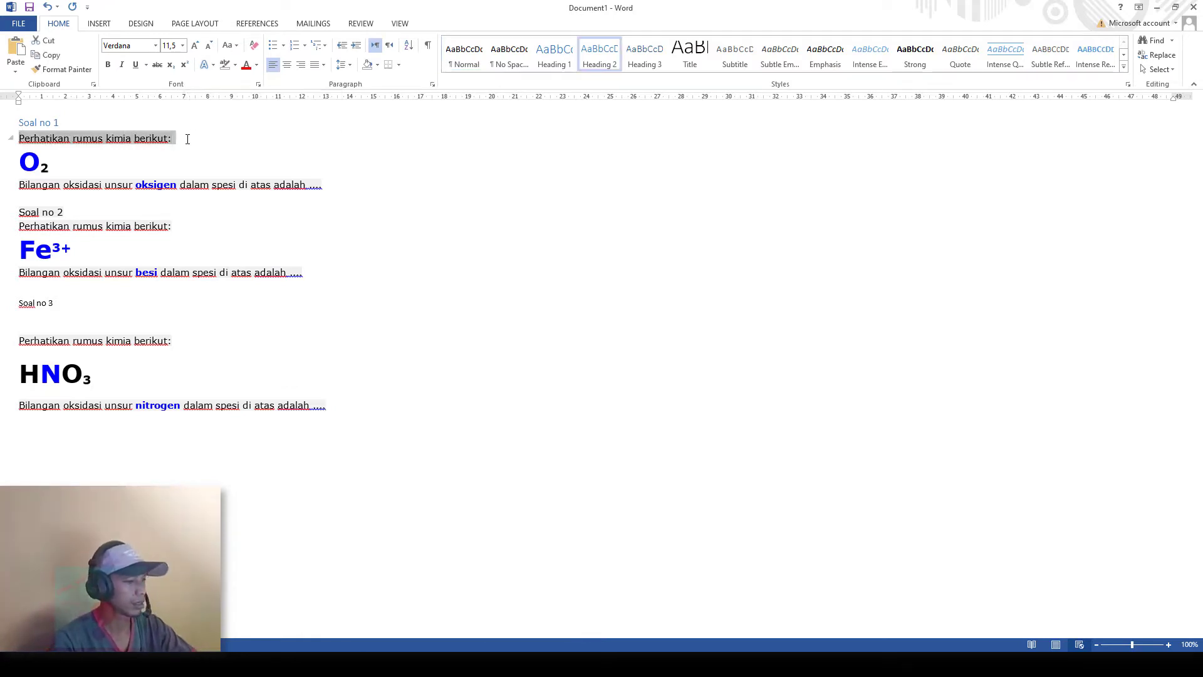
pyautogui.moveTo(451, 661)
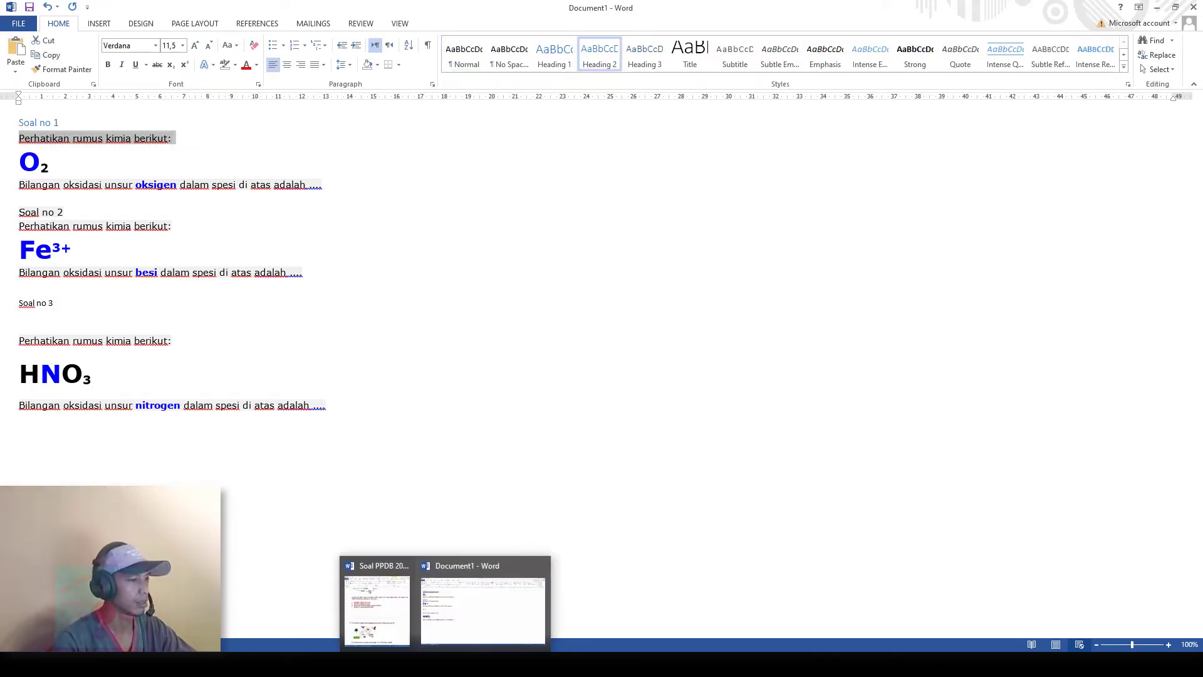
pyautogui.click(416, 663)
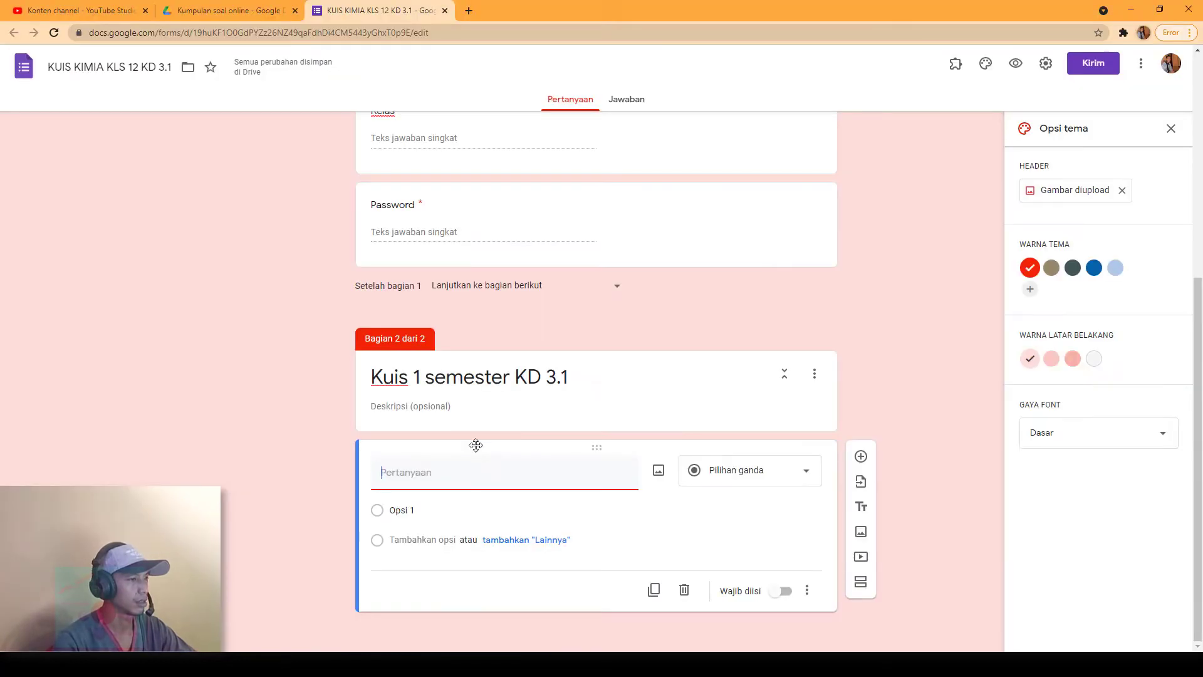
pyautogui.hotkey('ctrl', 'v')
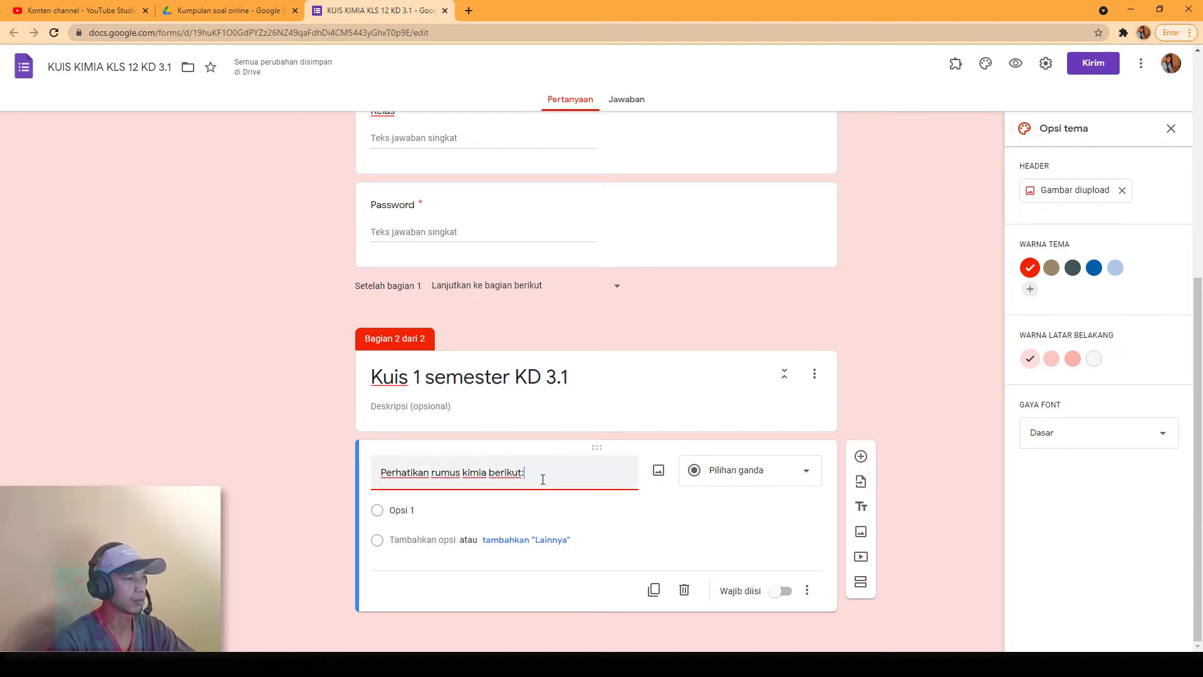
pyautogui.moveTo(533, 479); pyautogui.dragTo(337, 473)
pyautogui.press('BackSpace')
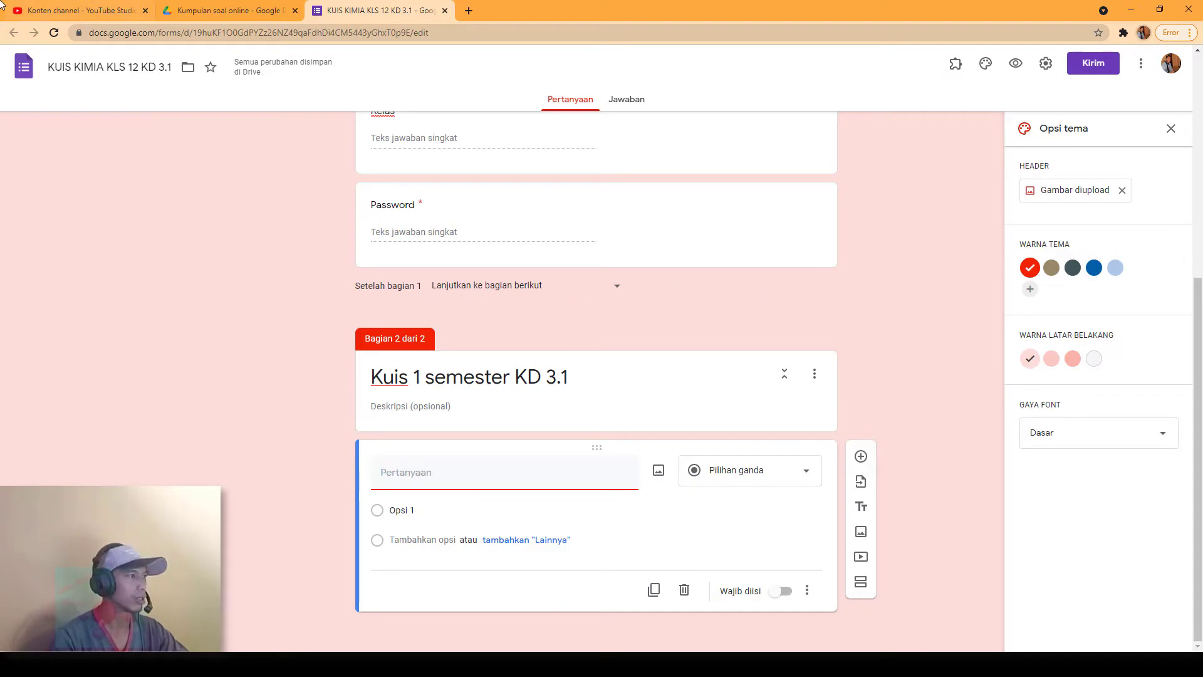
# Step: In Word, capture the question 1 block with the O₂ formula and save it as KIM1
pyautogui.click(446, 617)
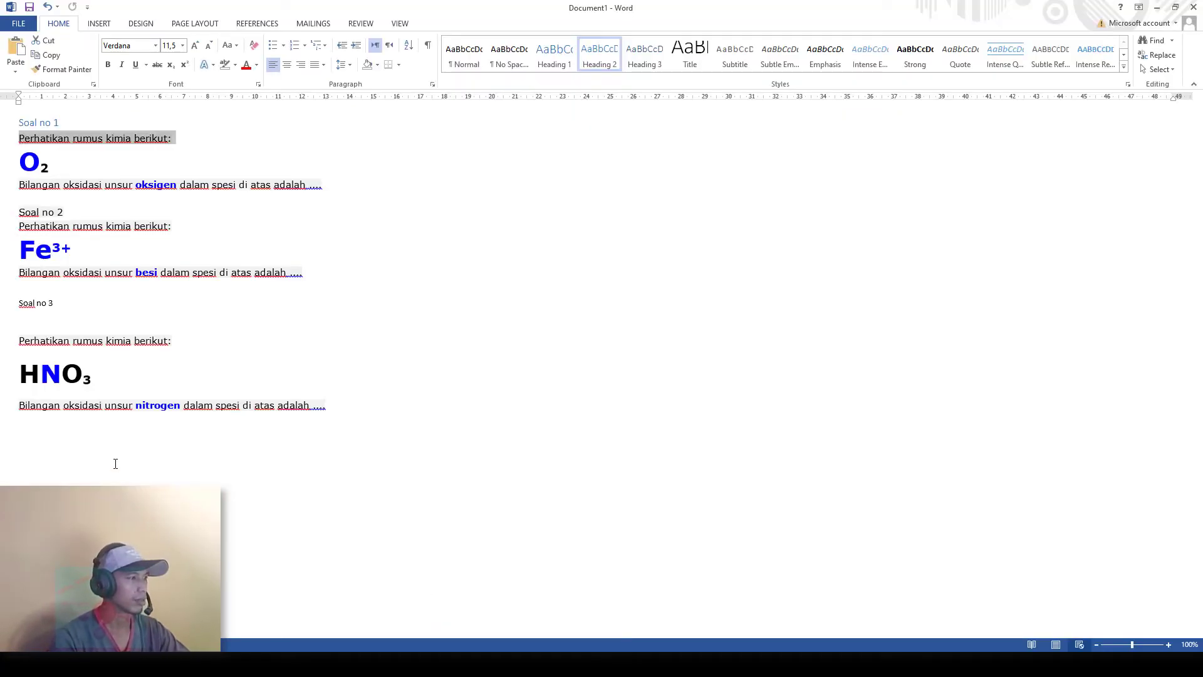
pyautogui.click(390, 374)
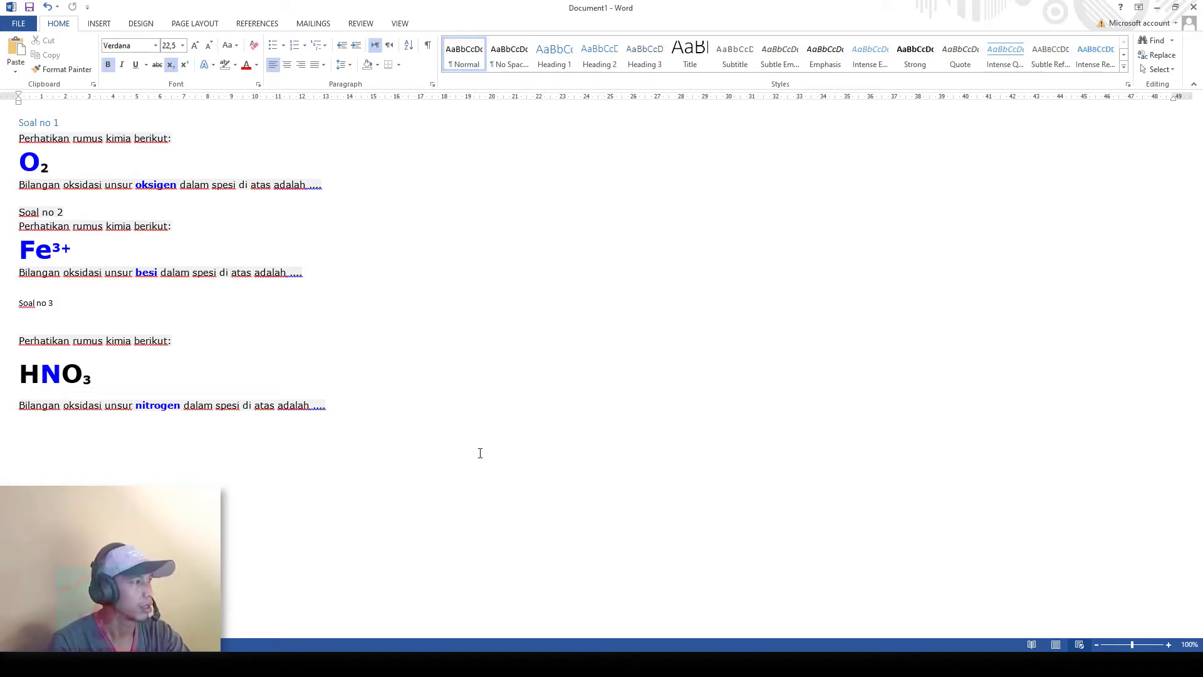
pyautogui.press('Print')
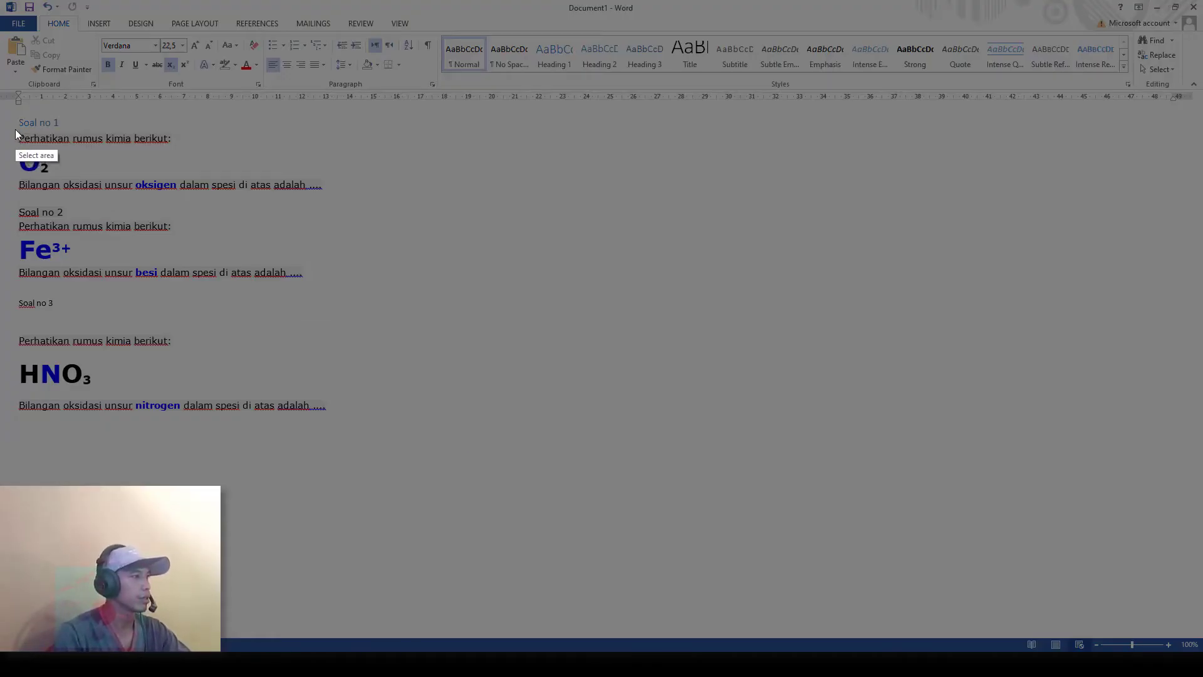
pyautogui.moveTo(15, 129); pyautogui.dragTo(373, 207)
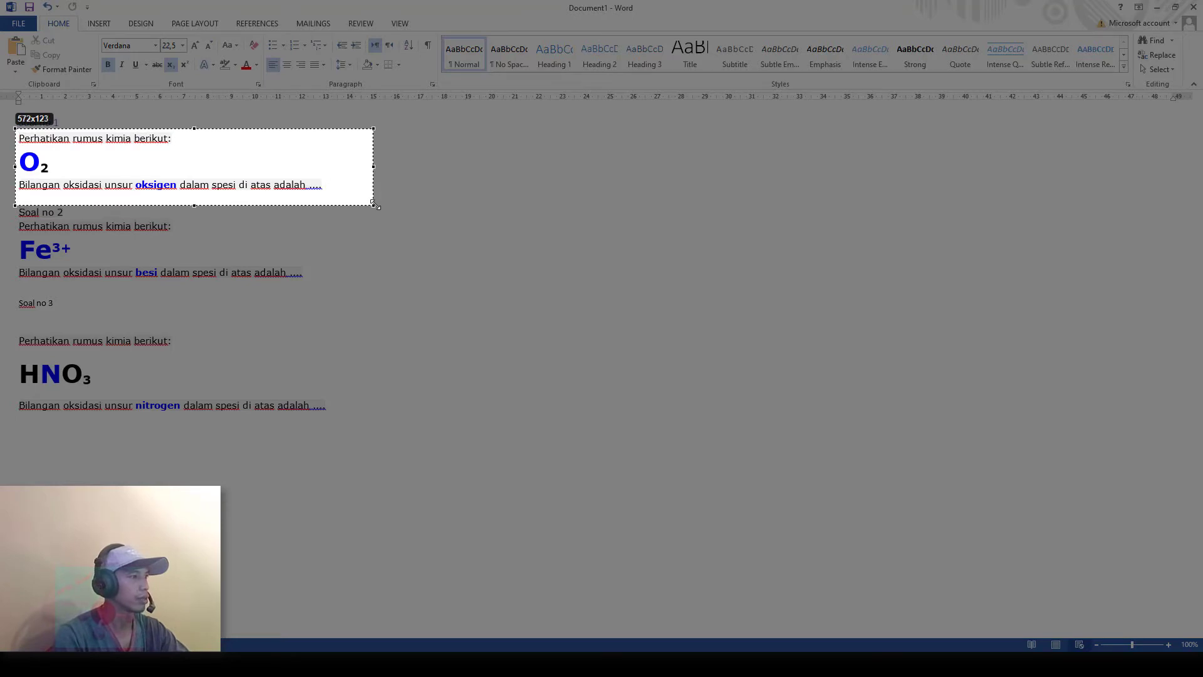
pyautogui.click(352, 215)
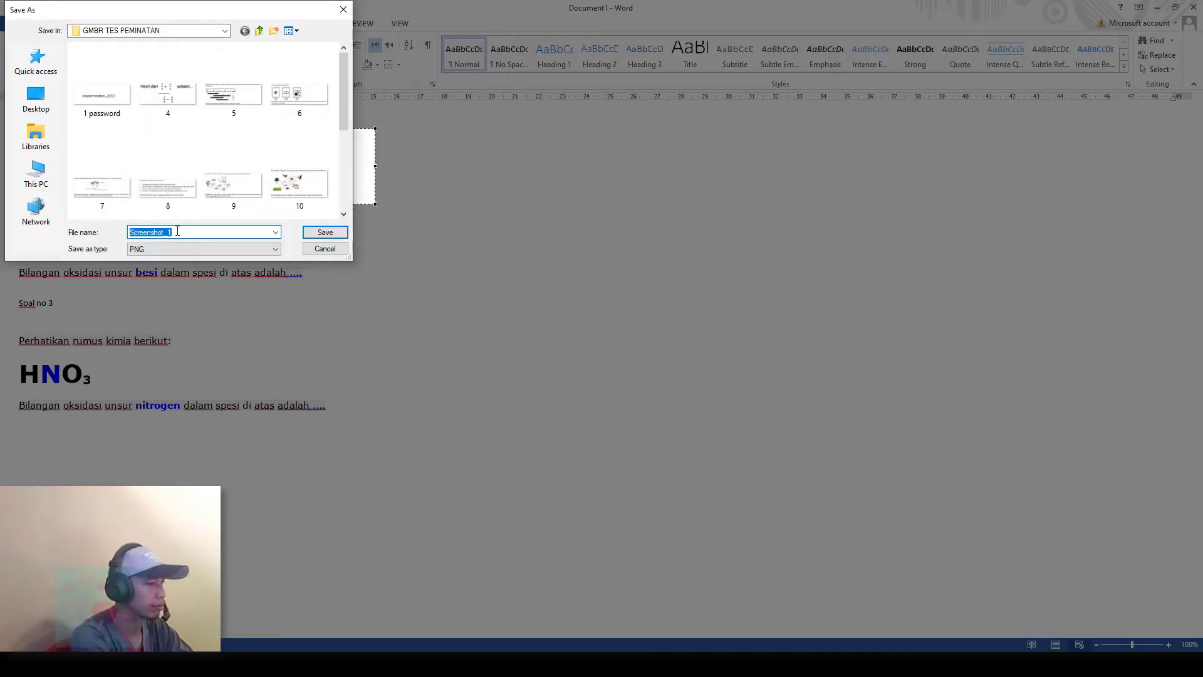
pyautogui.write('KIM1')
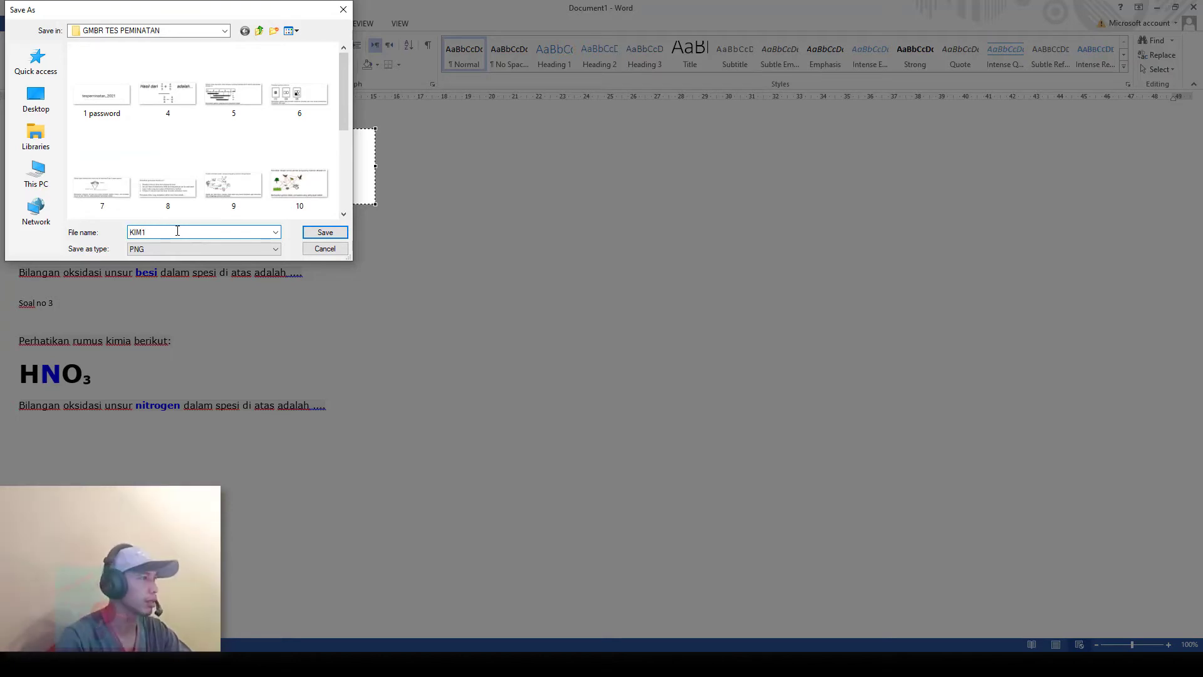
pyautogui.press('Return')
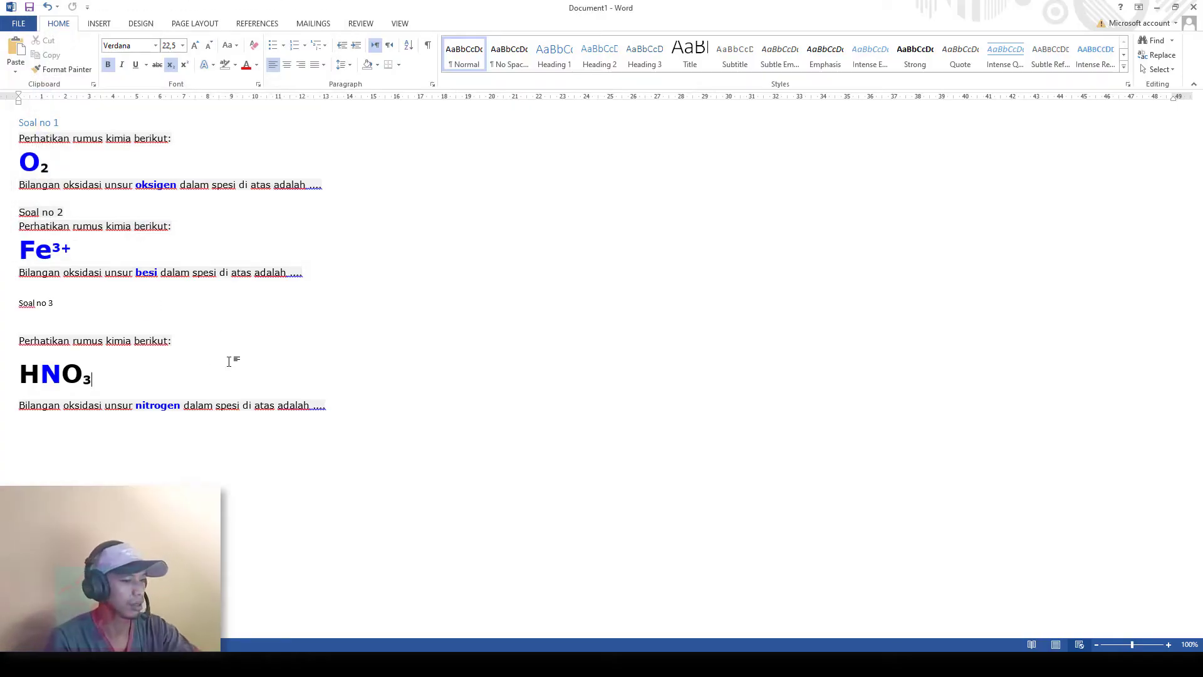
# Step: Capture the Soal no 2 and Soal no 3 blocks, saving them as KIM2 and KIM3
pyautogui.press('Print')
pyautogui.moveTo(13, 218); pyautogui.dragTo(354, 288)
pyautogui.click(321, 304)
pyautogui.write('K')
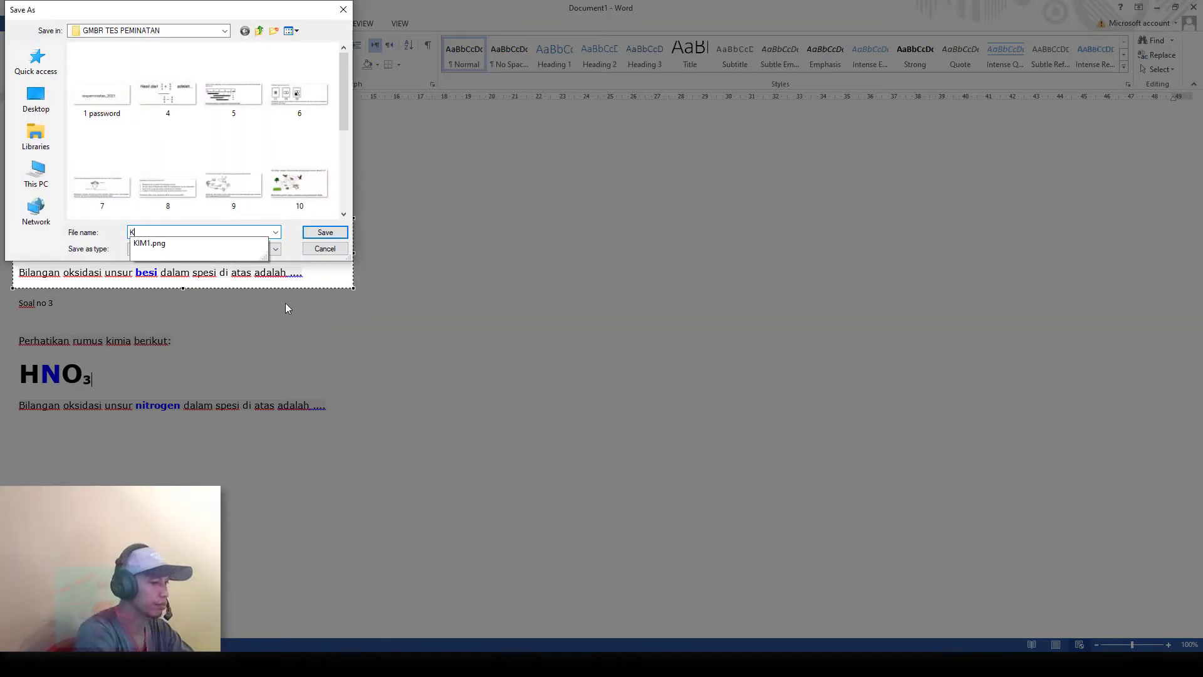
pyautogui.write('IM2')
pyautogui.press('Return')
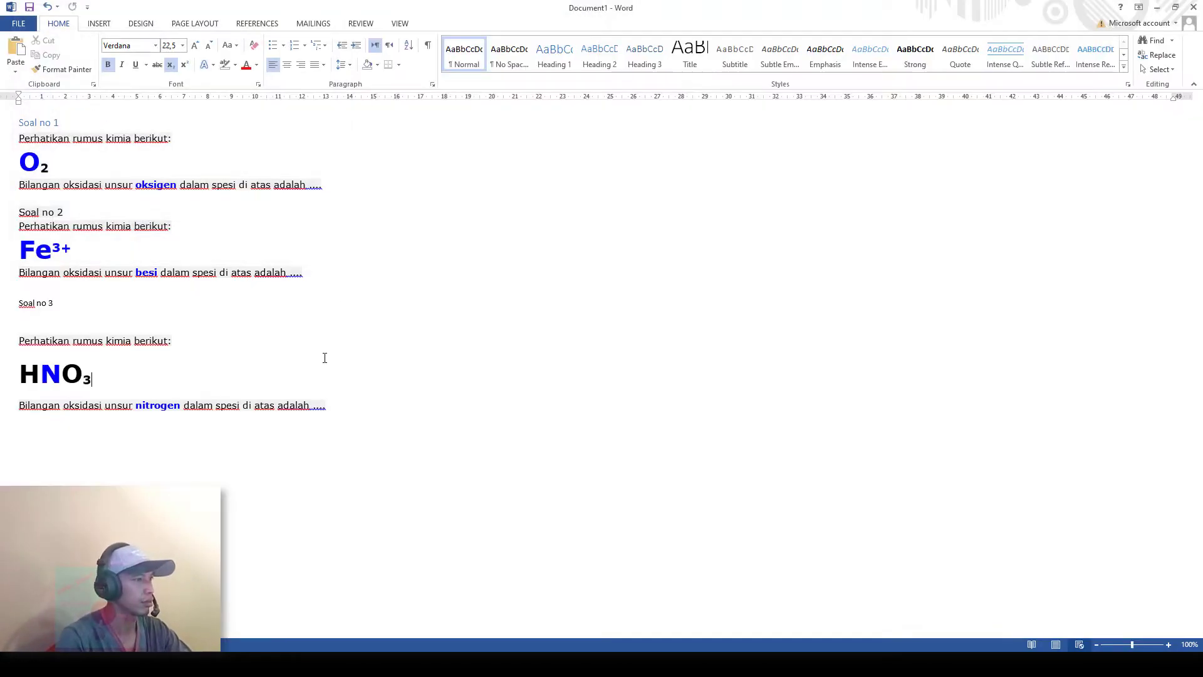
pyautogui.press('Print')
pyautogui.moveTo(11, 331); pyautogui.dragTo(347, 419)
pyautogui.click(318, 431)
pyautogui.write('KIM3')
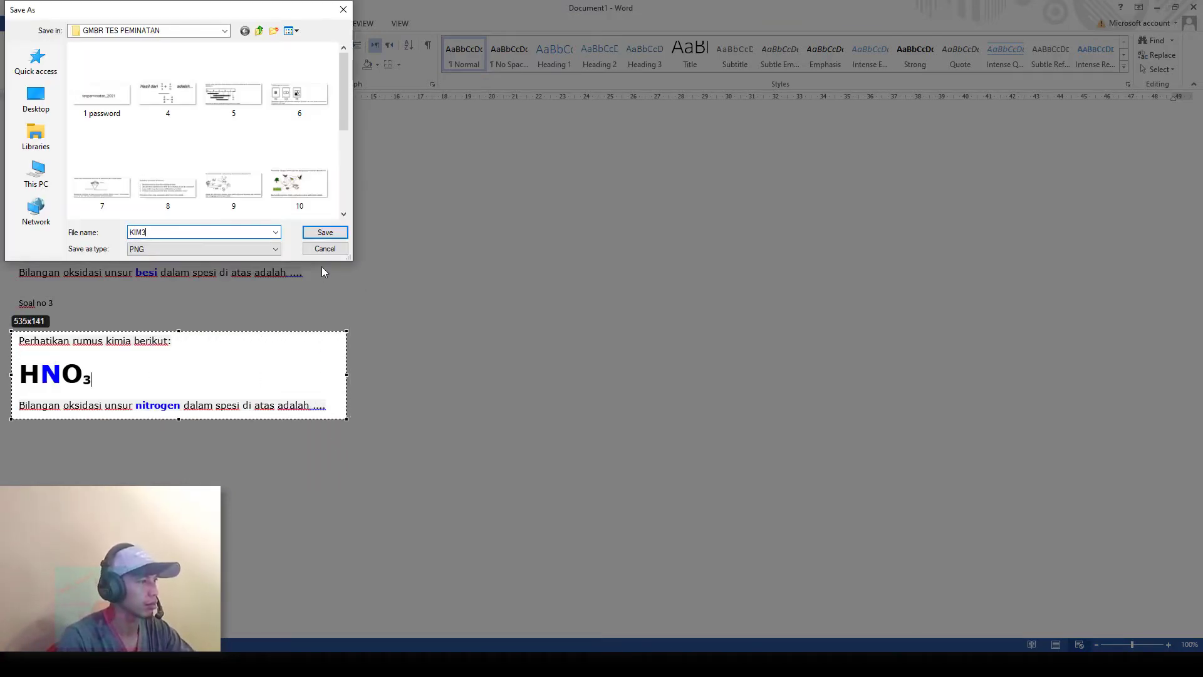
pyautogui.click(325, 232)
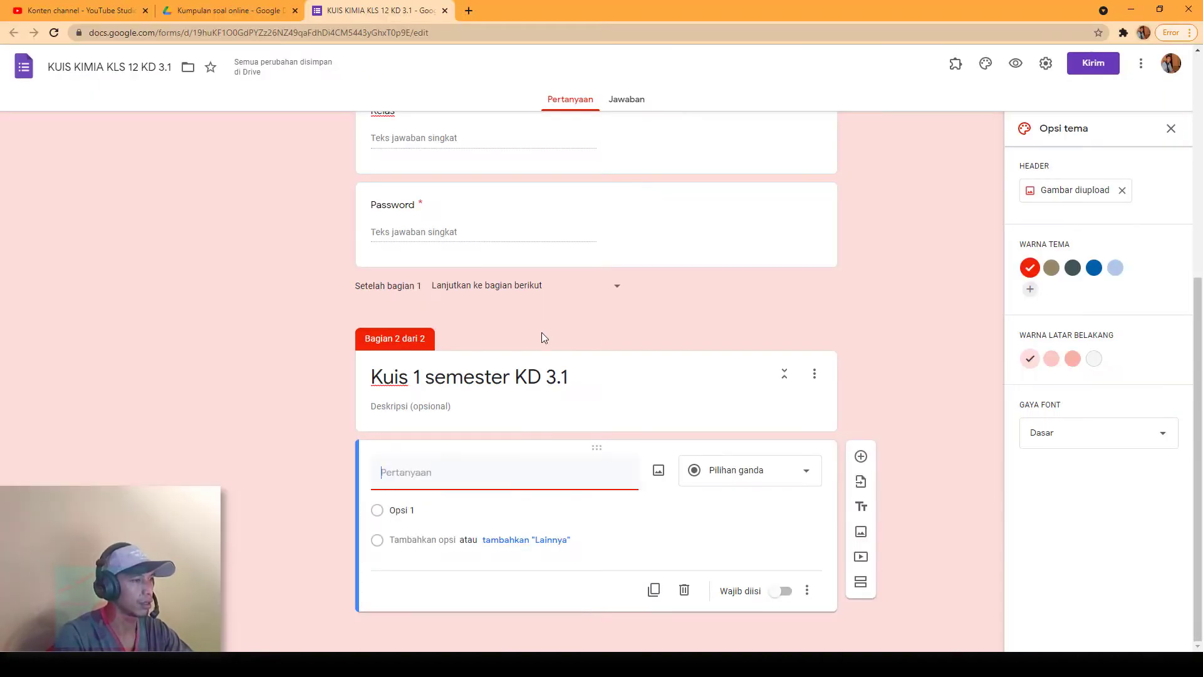
# Step: Upload KIM1 from D:\PROGRAM_ifan\Ifan\GMBR TES PEMINATAN as the question's image
pyautogui.click(658, 472)
pyautogui.click(627, 432)
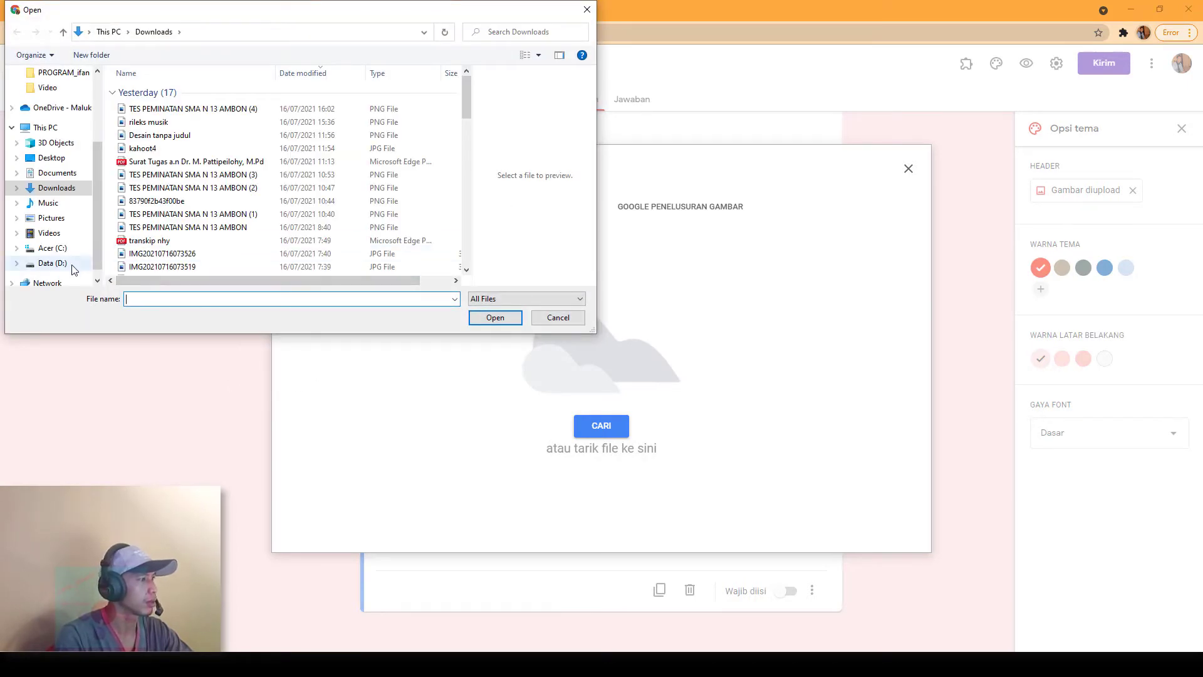
pyautogui.click(53, 263)
pyautogui.doubleClick(159, 210)
pyautogui.doubleClick(149, 111)
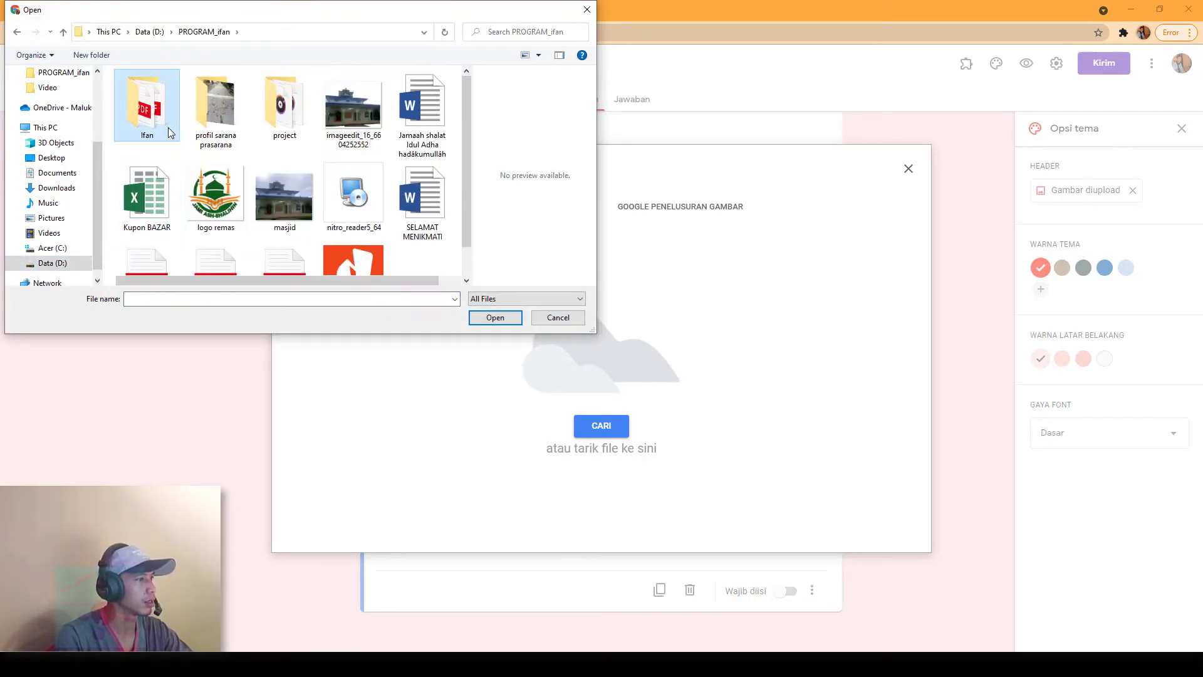
pyautogui.doubleClick(182, 125)
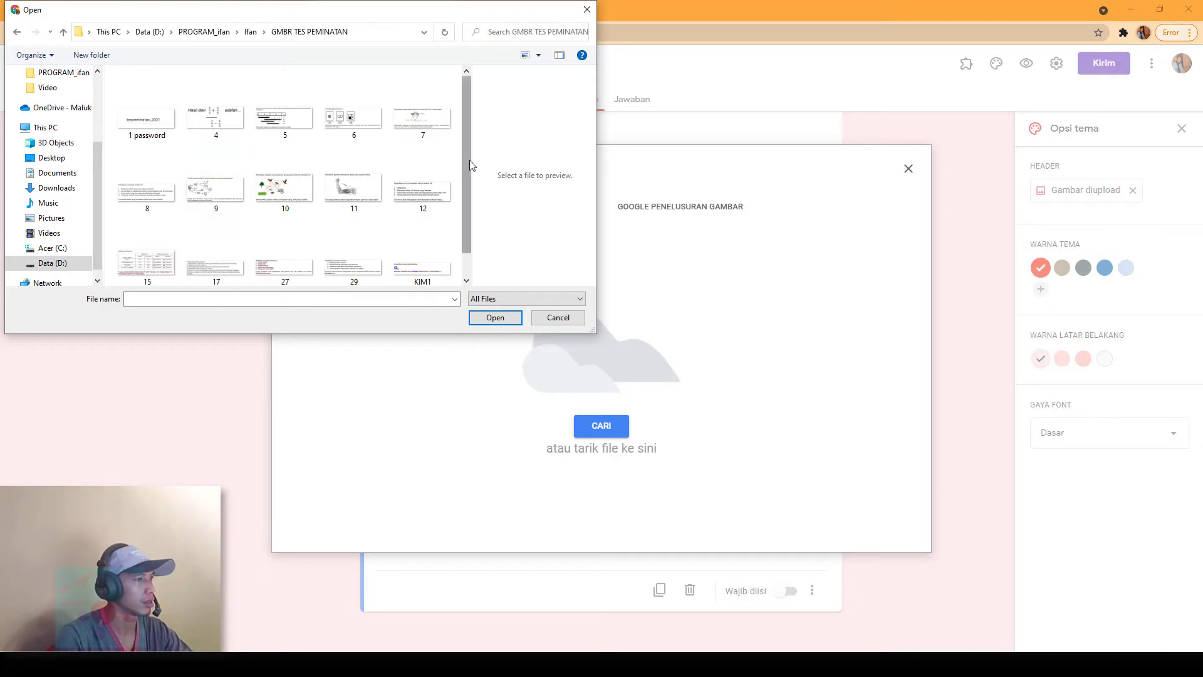
pyautogui.scroll(-1, 471, 213)
pyautogui.click(421, 232)
pyautogui.click(495, 317)
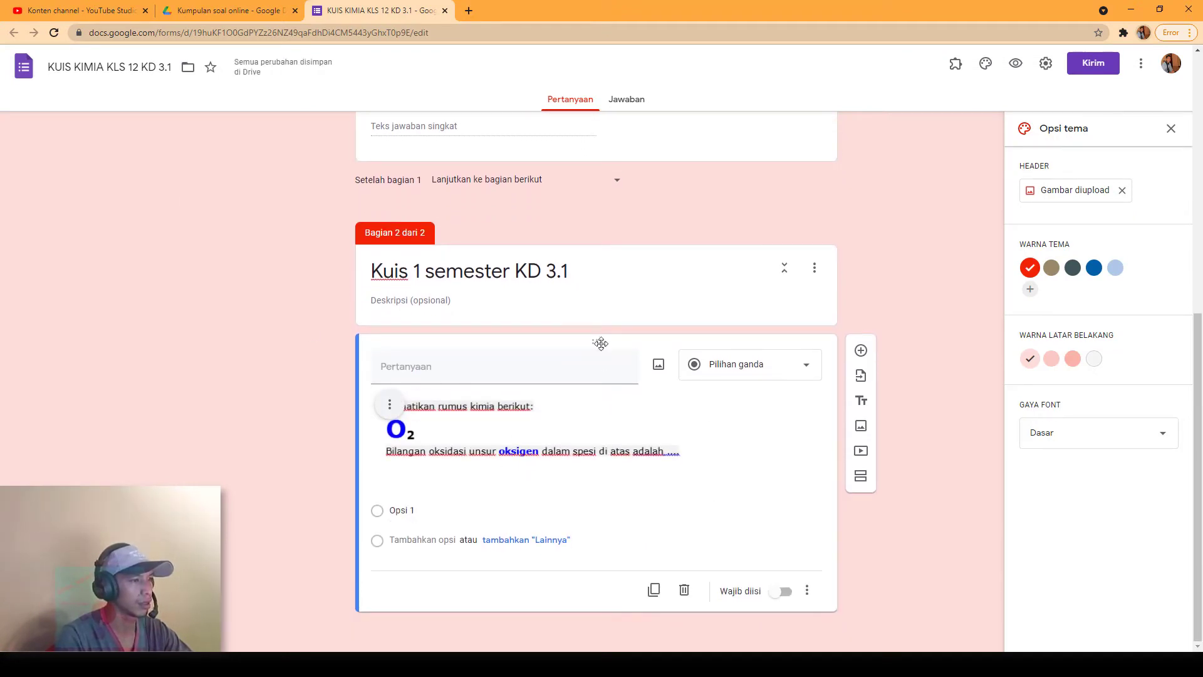
# Step: Change the O₂ question to Drop-down, glance at the Drive and YouTube Studio tabs, then return
pyautogui.click(805, 366)
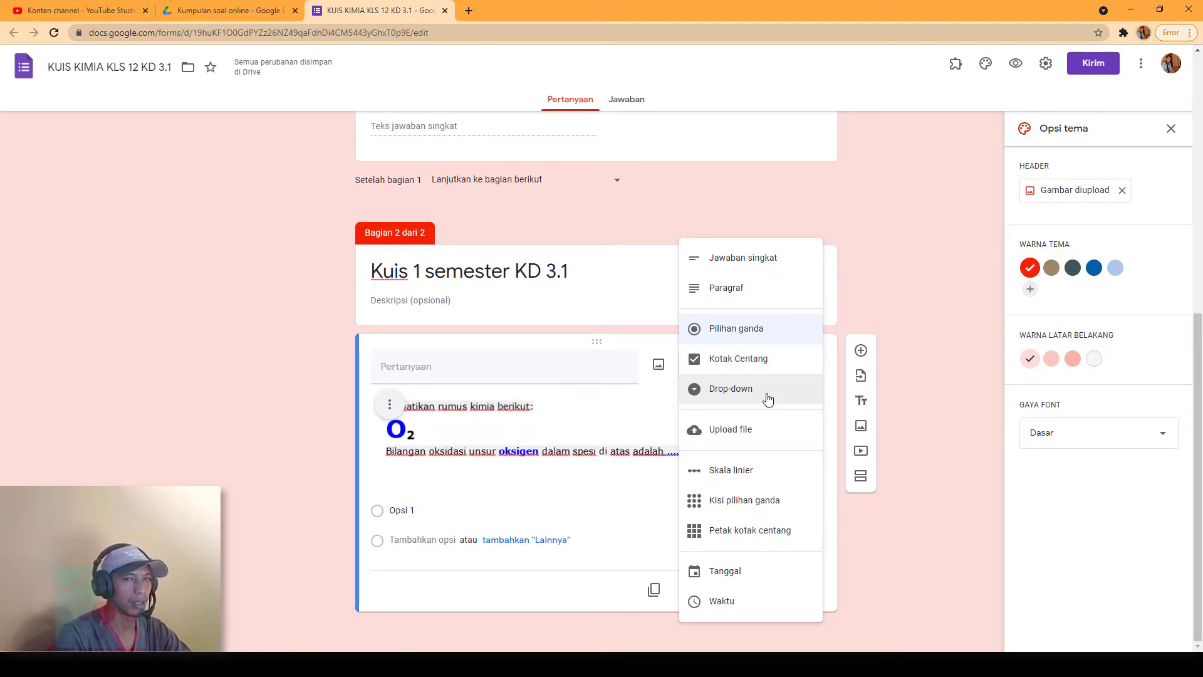
pyautogui.click(769, 399)
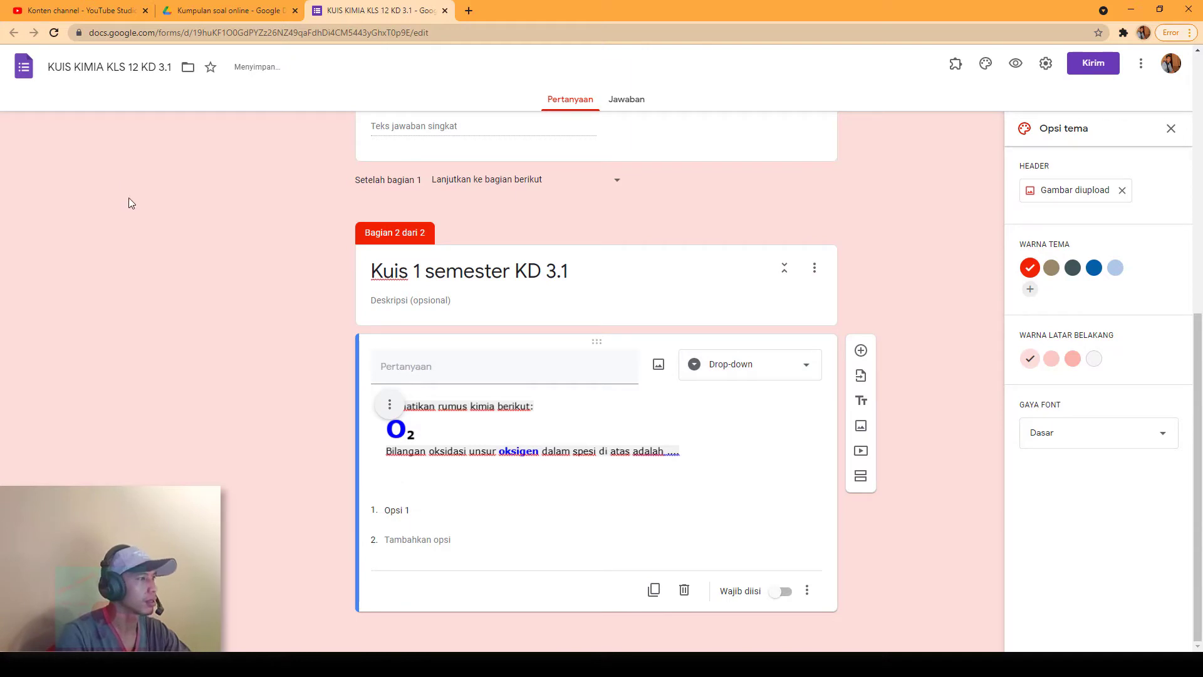
pyautogui.click(246, 14)
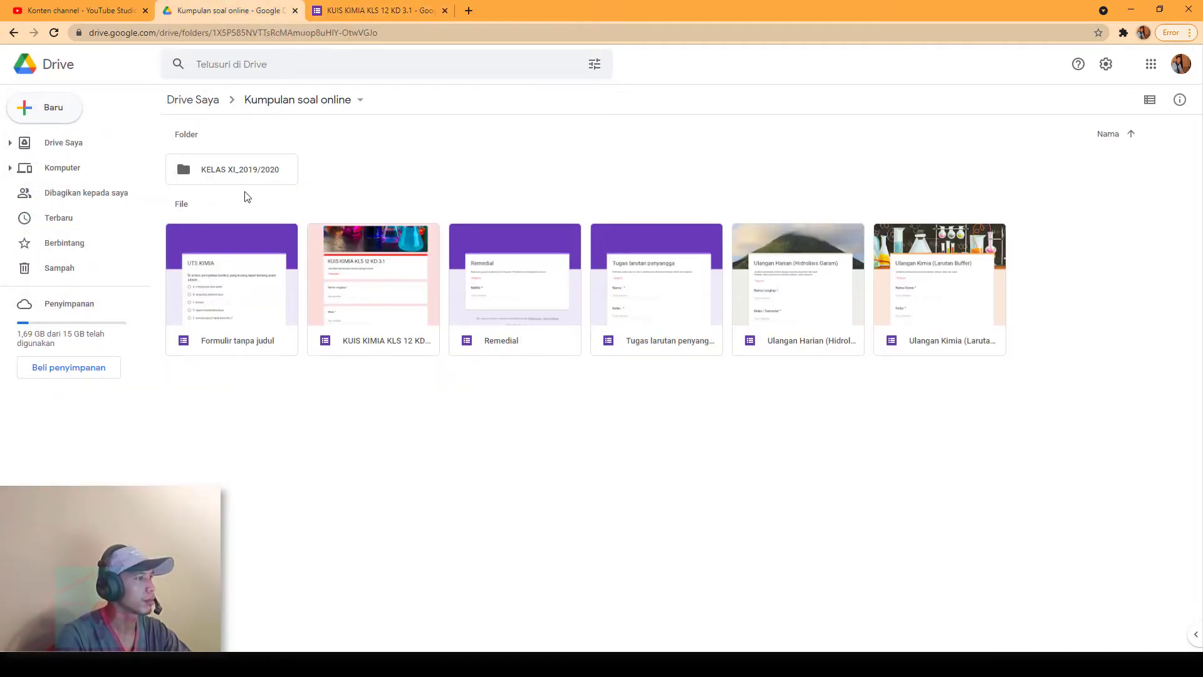
pyautogui.click(78, 10)
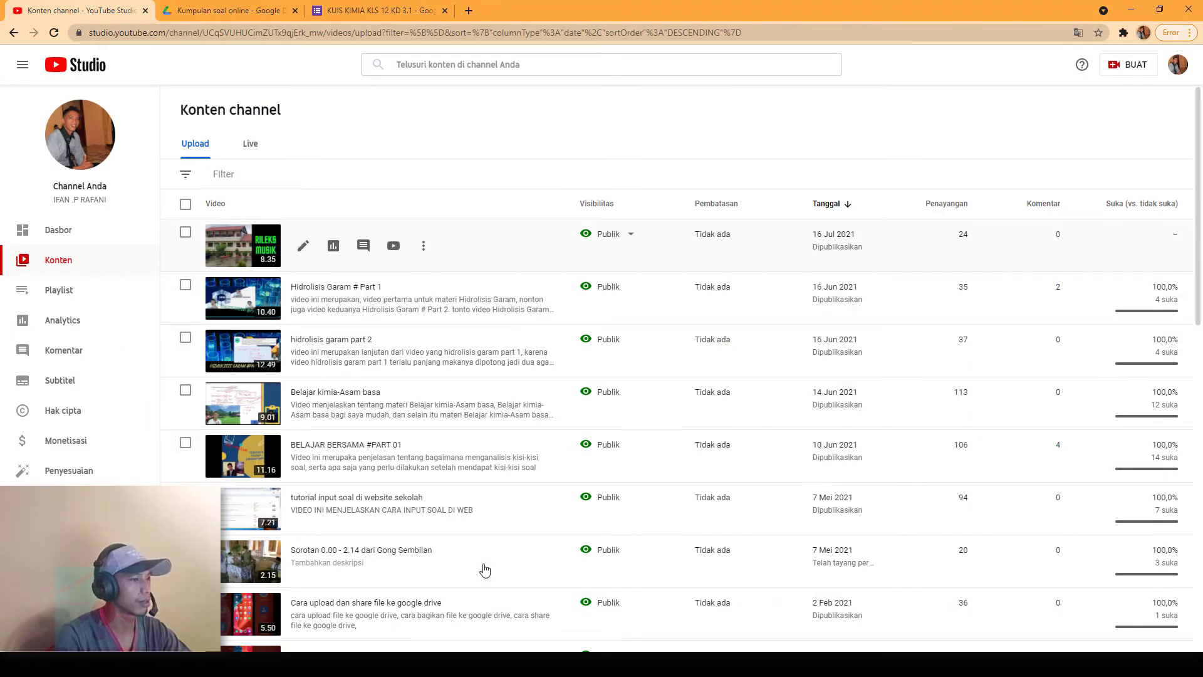
pyautogui.click(383, 11)
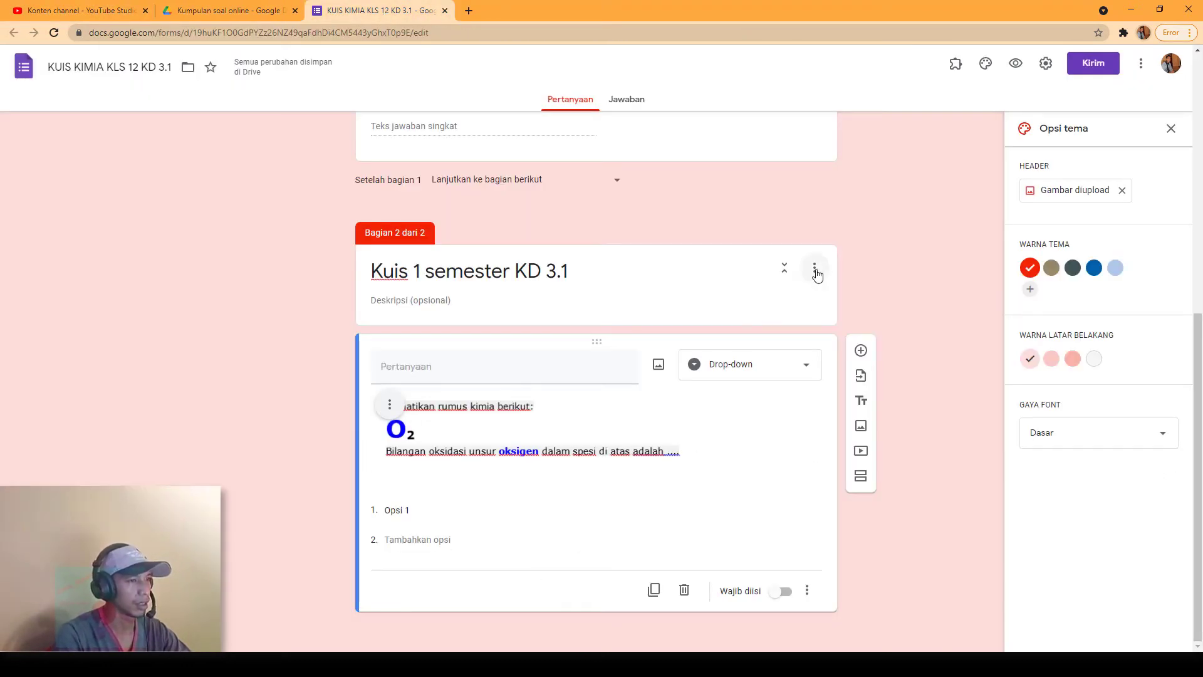
# Step: Duplicate the 'Kuis 1 semester KD 3.1' section with its O₂ question, creating a third section
pyautogui.click(816, 271)
pyautogui.click(815, 359)
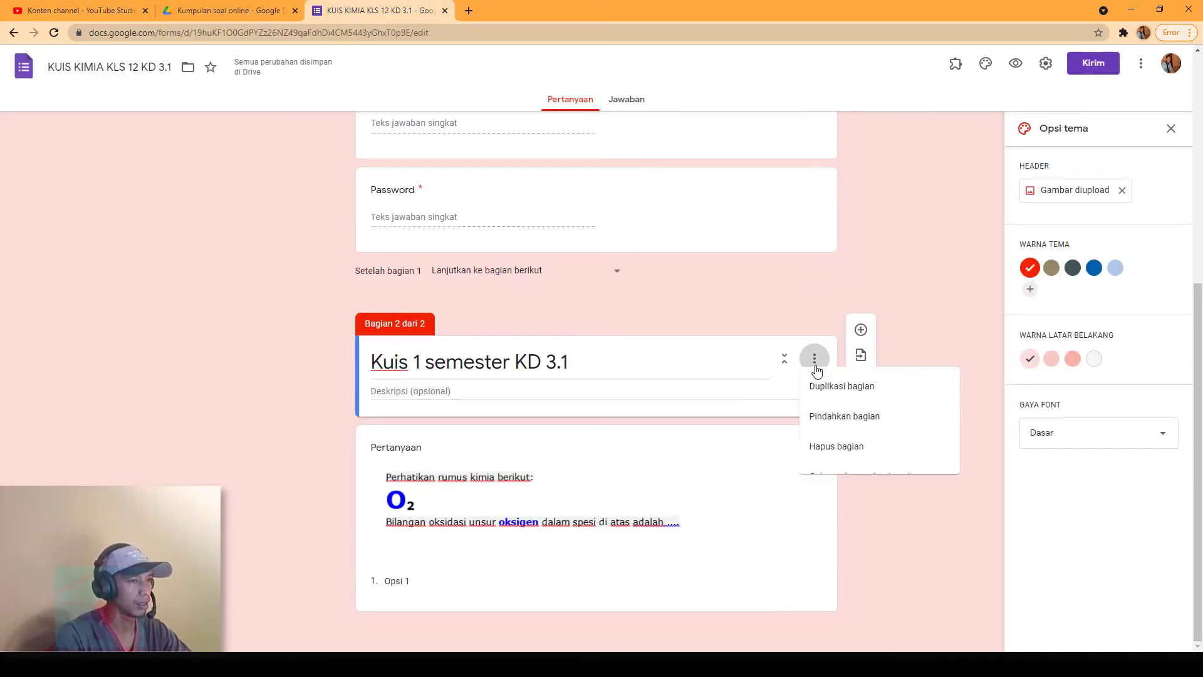
pyautogui.click(874, 388)
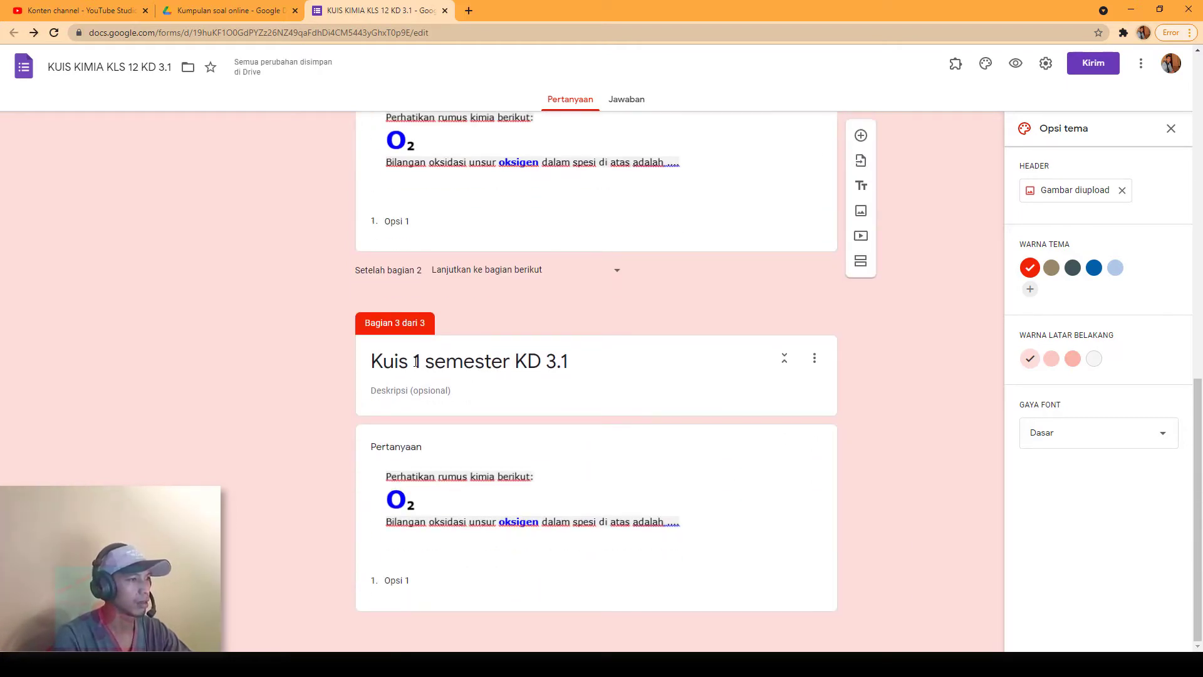
pyautogui.scroll(3, 421, 387)
pyautogui.scroll(-3, 422, 394)
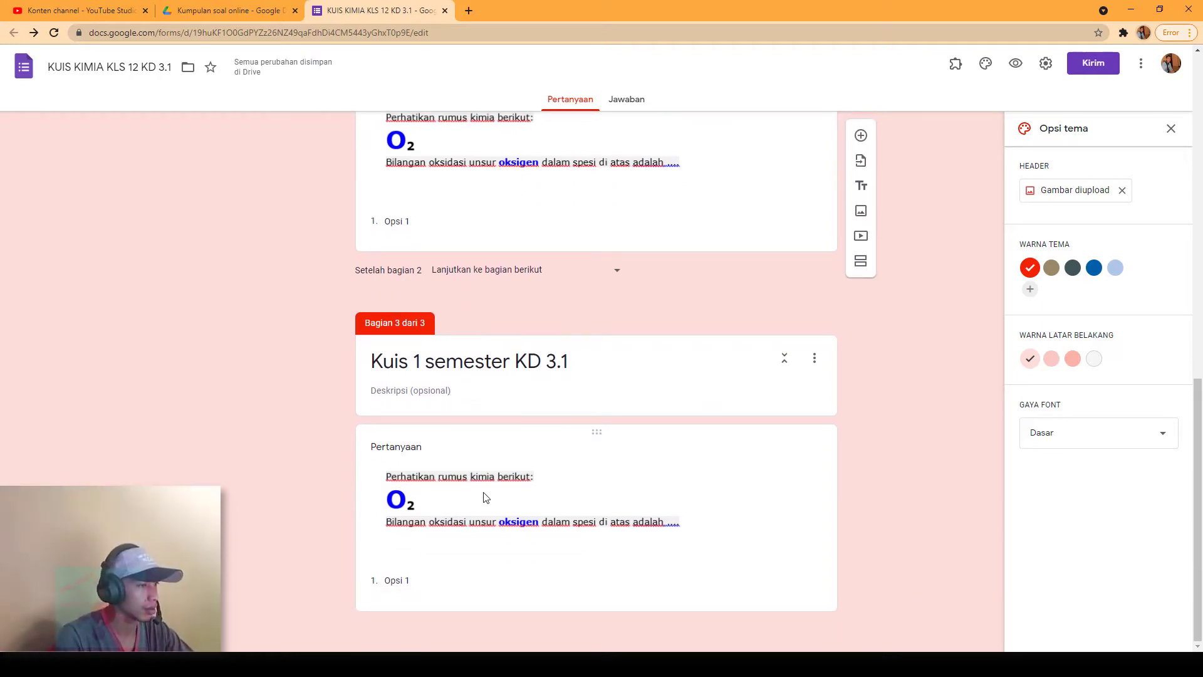
pyautogui.scroll(5, 456, 492)
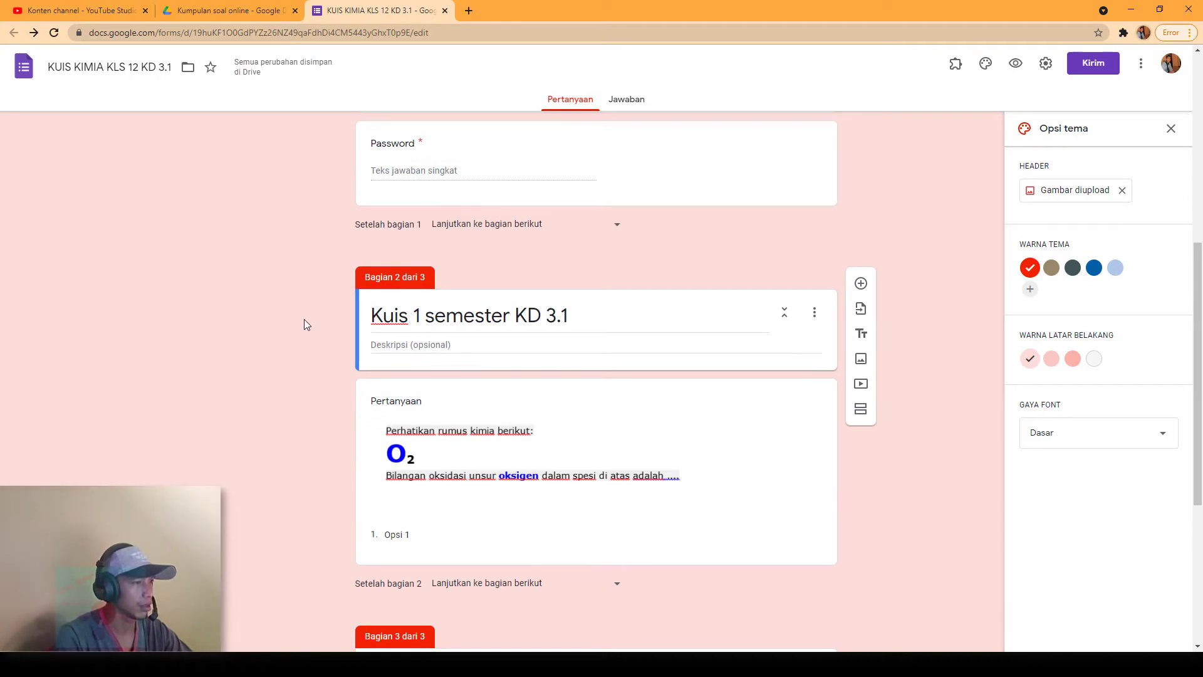
# Step: Retitle section 2 'SOAL NO. 1' and section 3 'SOAL NO. 2'
pyautogui.moveTo(372, 317); pyautogui.dragTo(589, 323)
pyautogui.write('SOA')
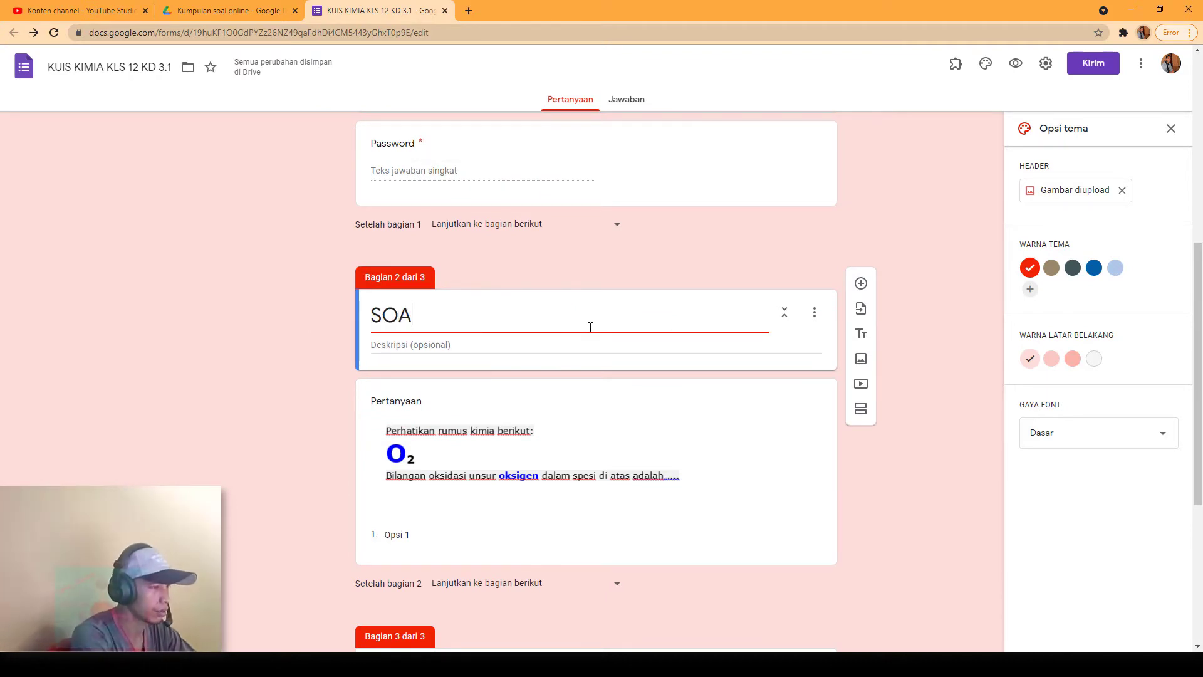
pyautogui.write('L 1')
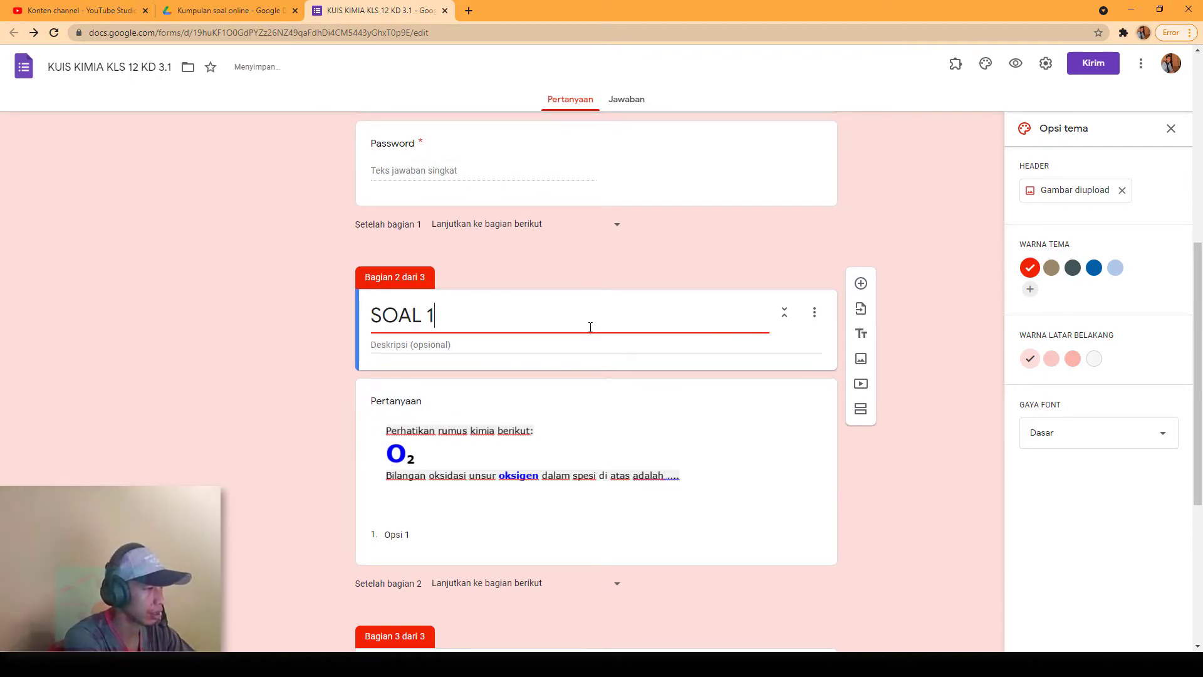
pyautogui.press('BackSpace')
pyautogui.write('NO.')
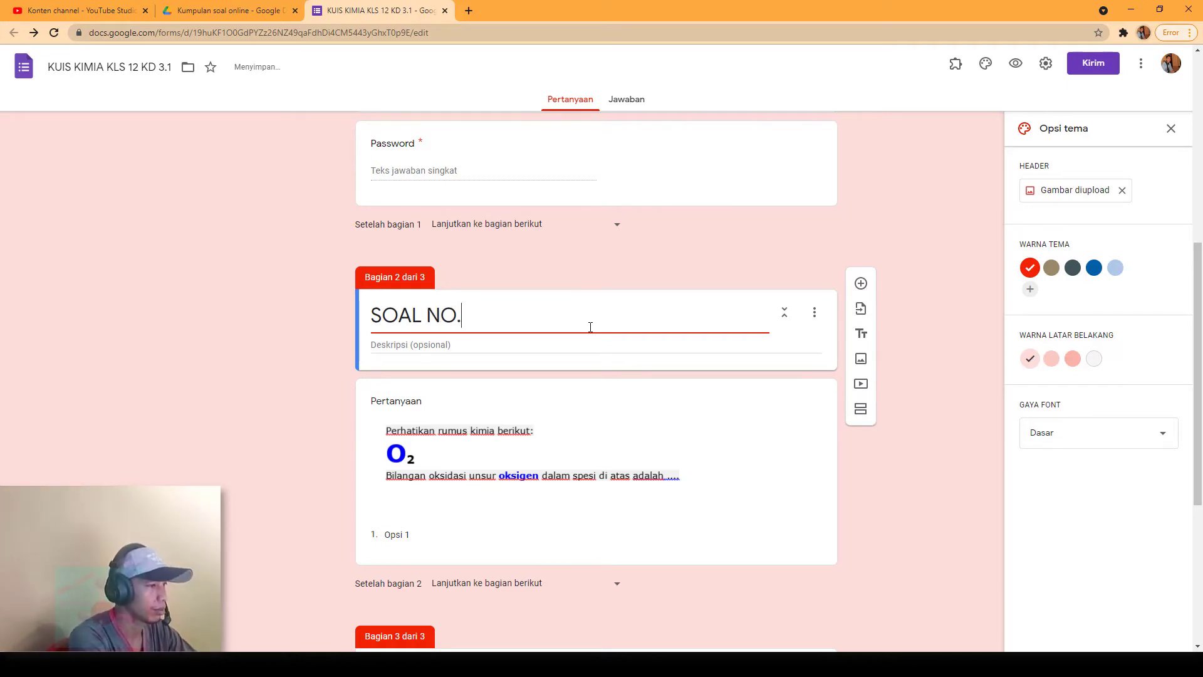
pyautogui.scroll(-4, 499, 408)
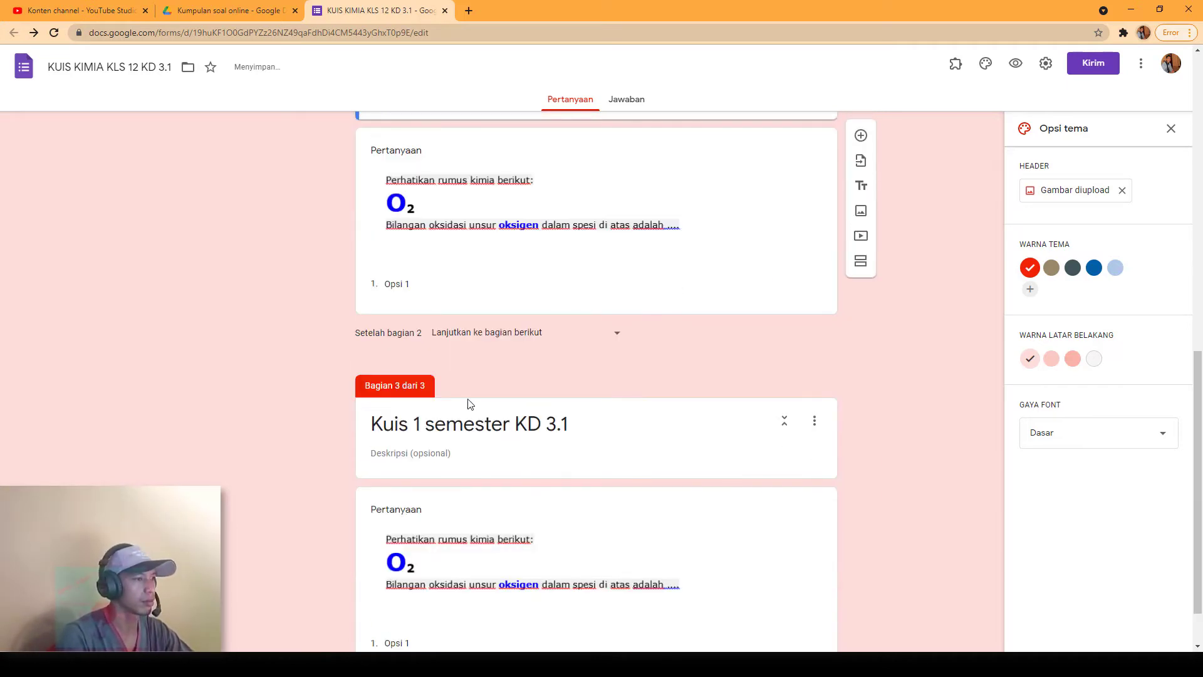
pyautogui.tripleClick(464, 425)
pyautogui.write('SOA')
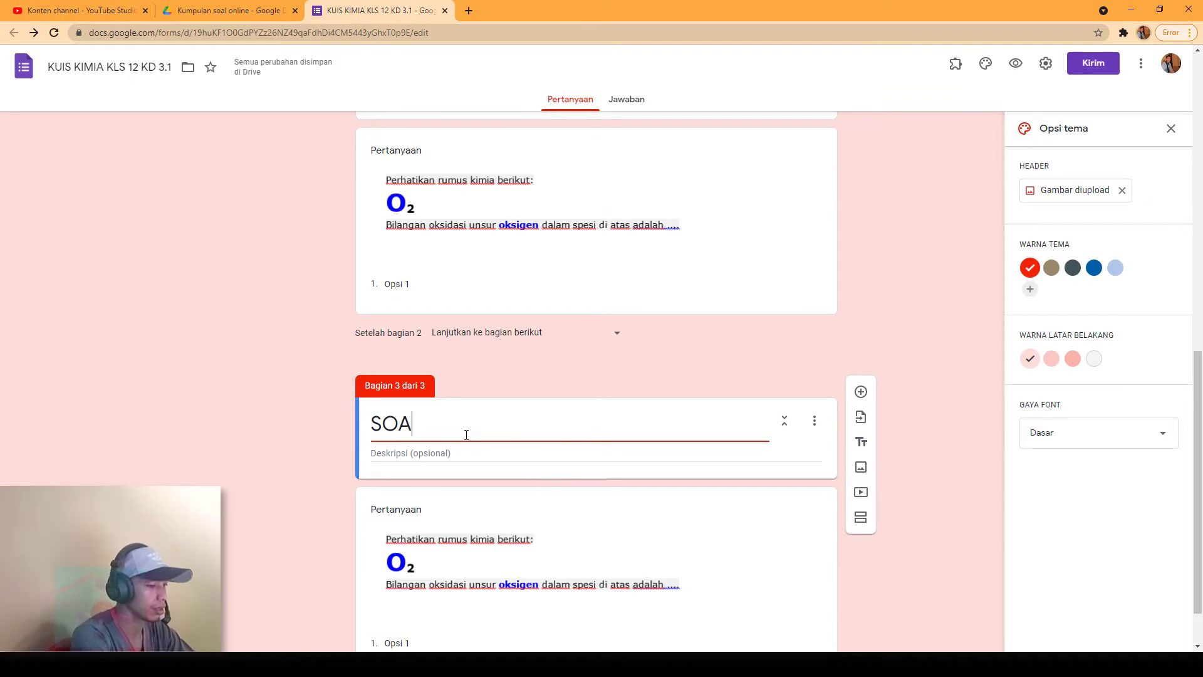
pyautogui.write('L NO ')
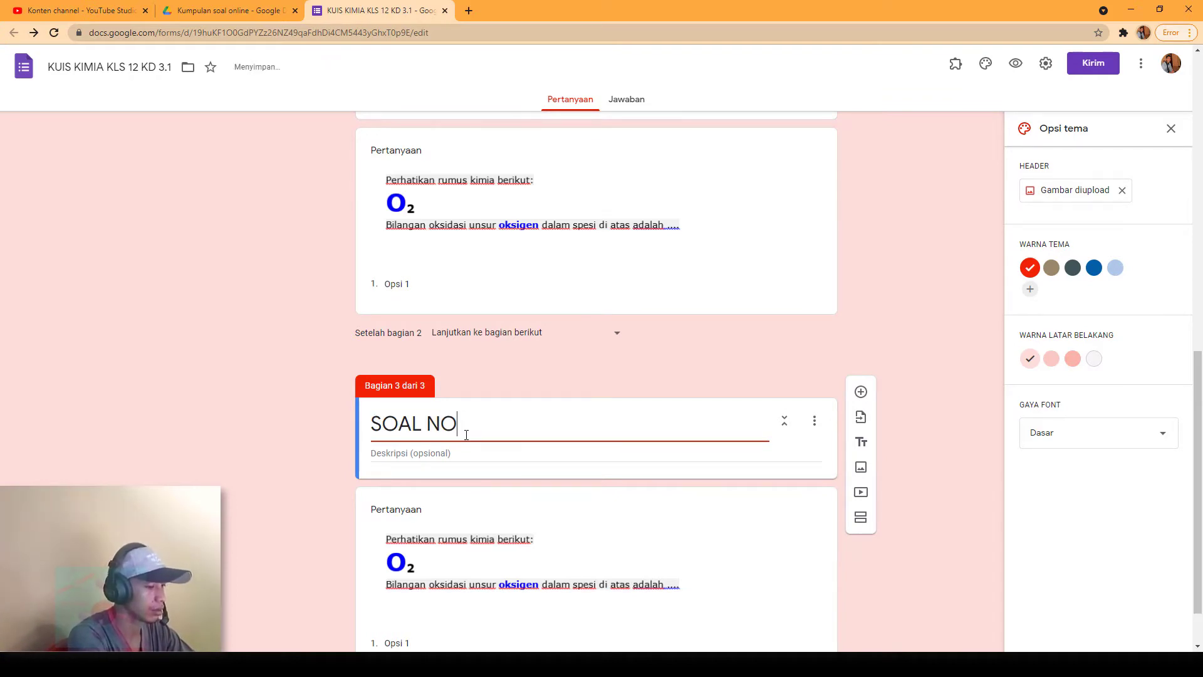
pyautogui.write('. 2')
pyautogui.click(499, 378)
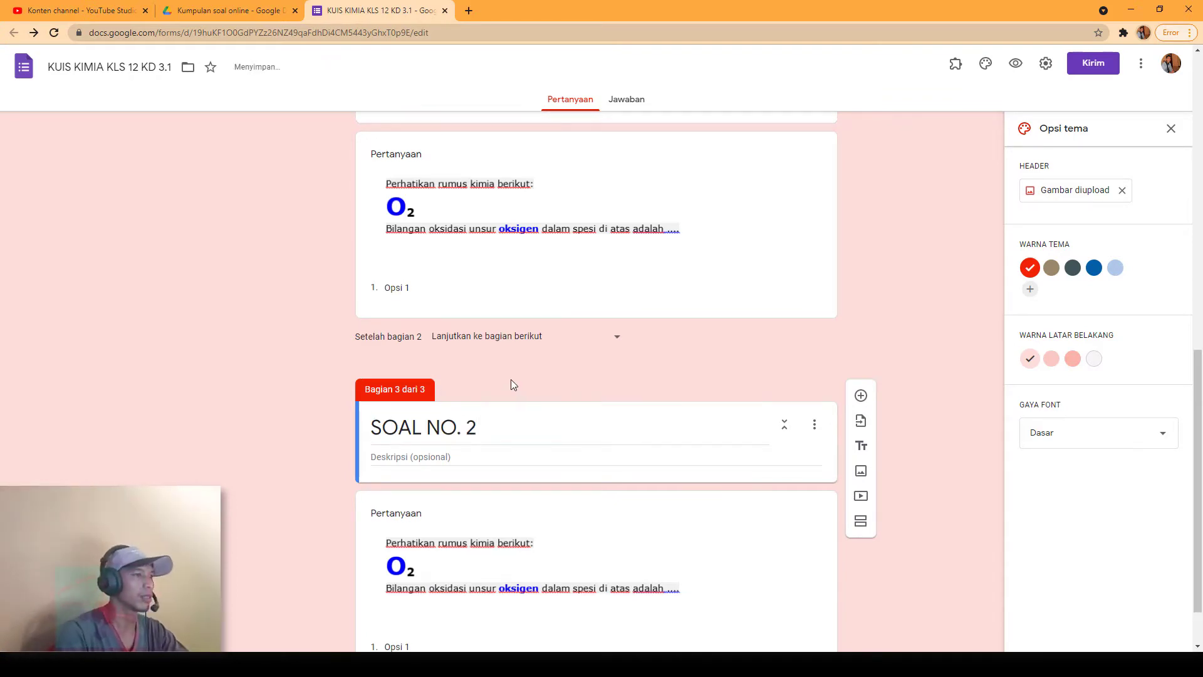
pyautogui.scroll(5, 510, 385)
pyautogui.scroll(-2, 411, 419)
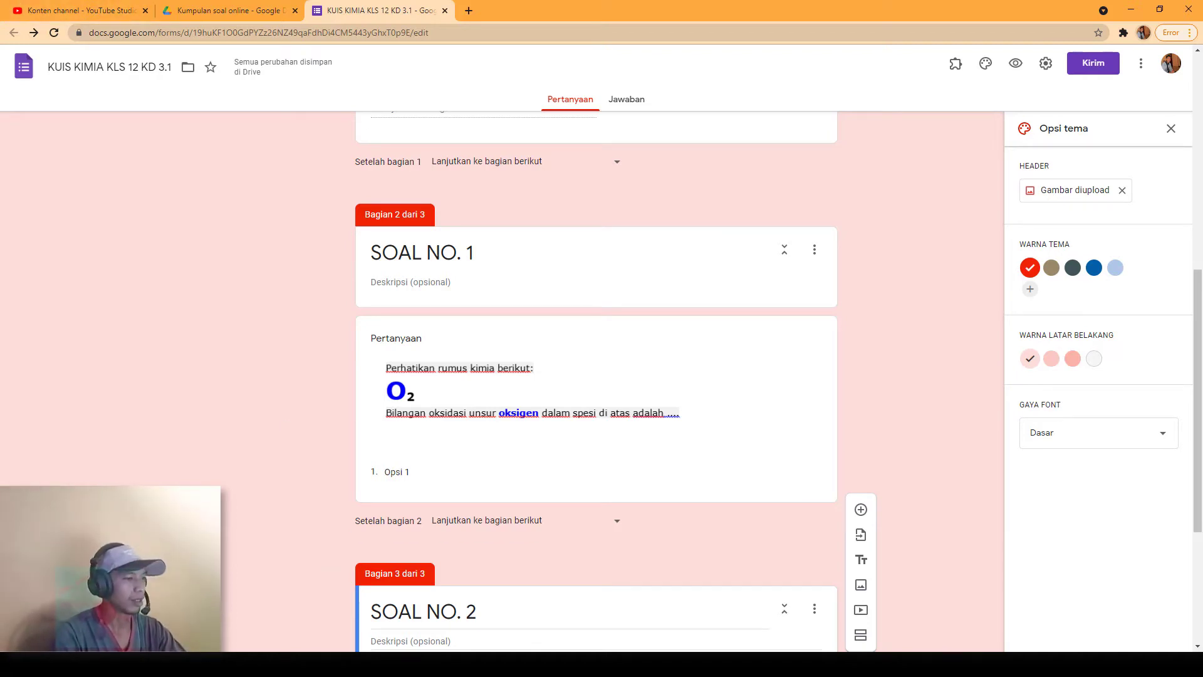
pyautogui.scroll(-4, 595, 601)
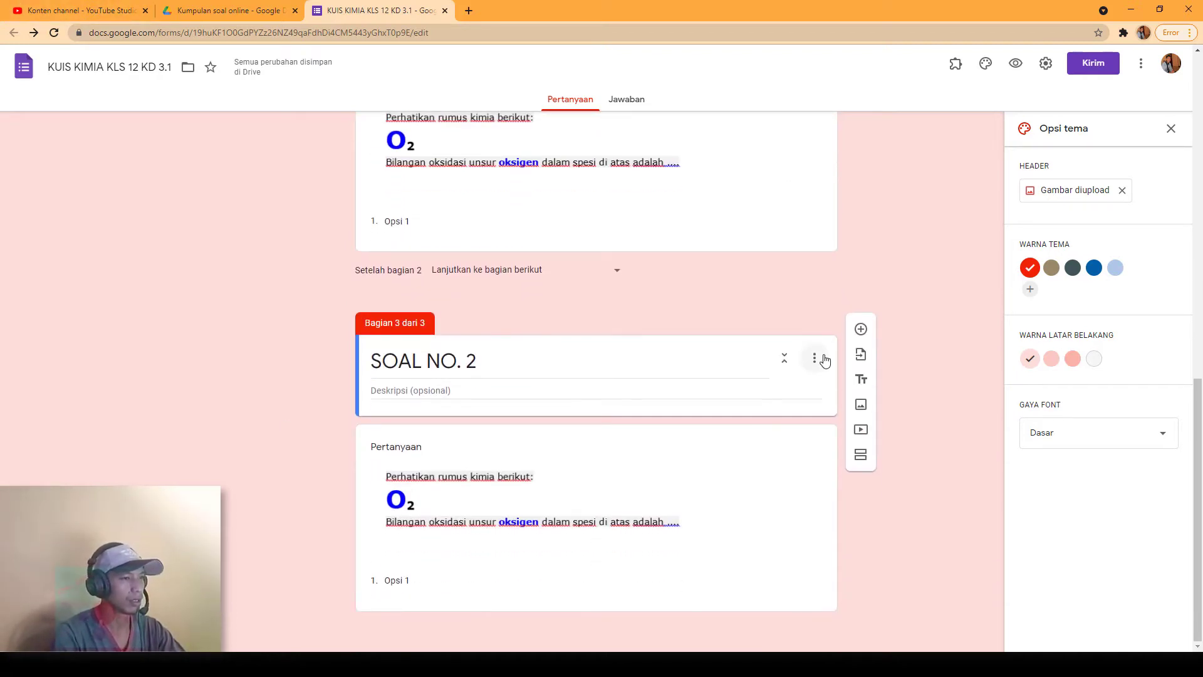
# Step: Duplicate the SOAL NO. 2 section and retitle the copy 'SOAL NO. 3'
pyautogui.click(815, 358)
pyautogui.click(826, 391)
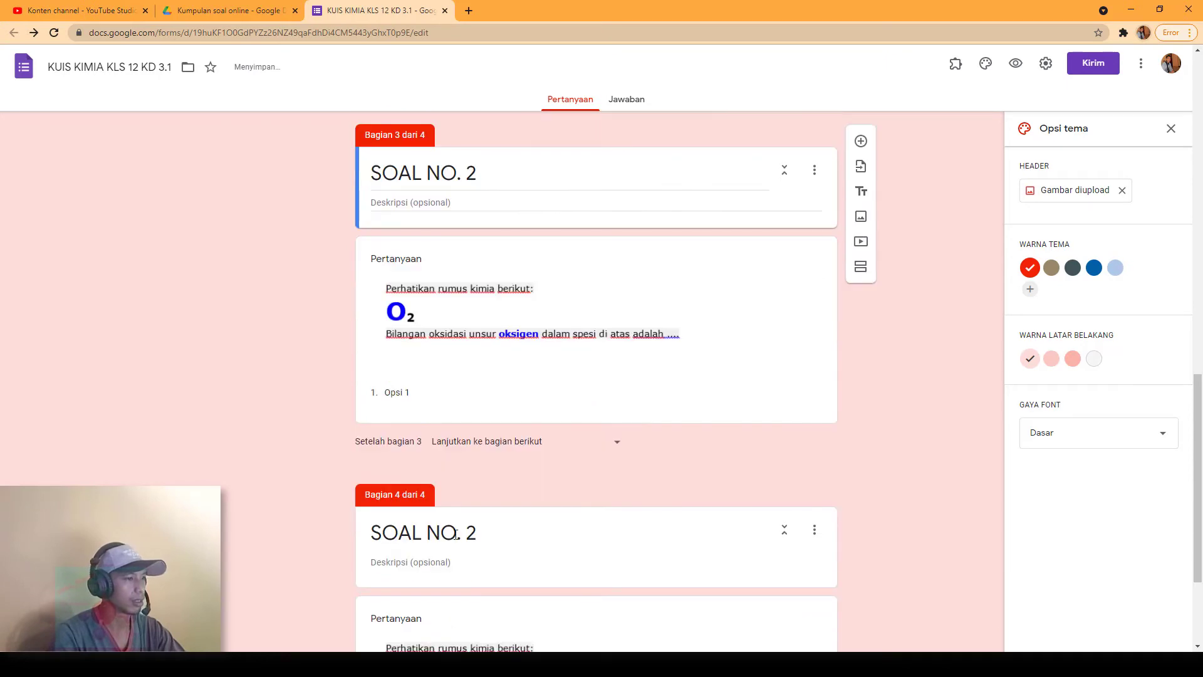
pyautogui.click(486, 533)
pyautogui.press('BackSpace')
pyautogui.write('3')
pyautogui.scroll(-2, 482, 535)
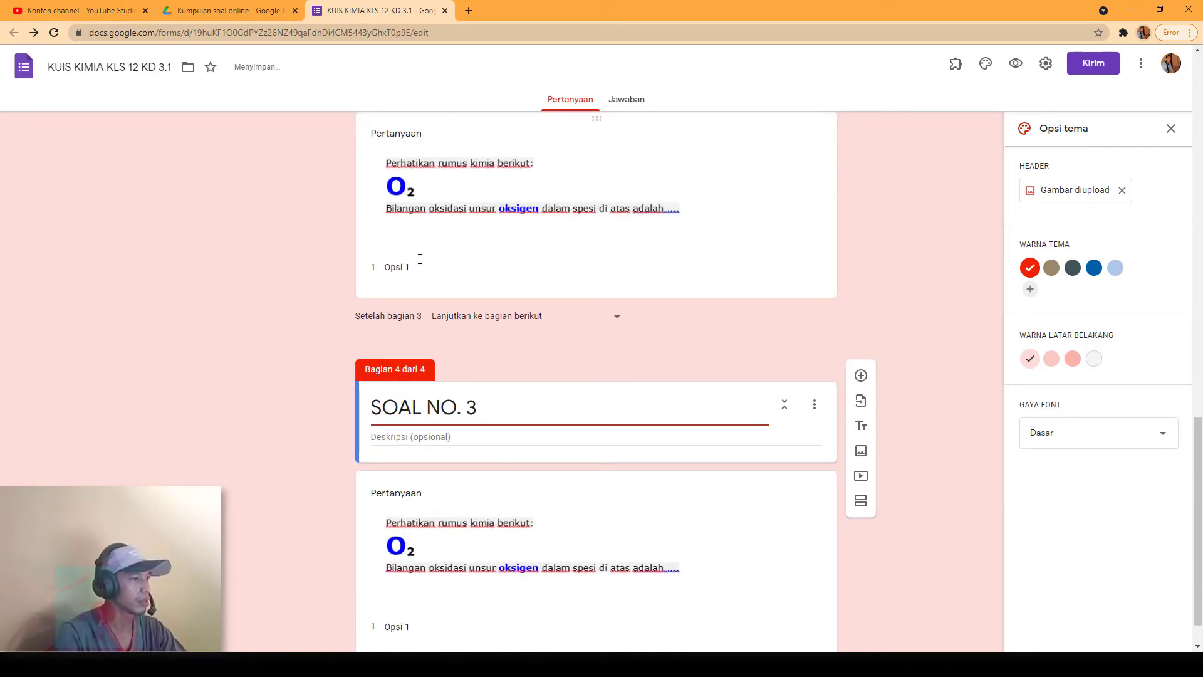
pyautogui.scroll(4, 416, 316)
pyautogui.click(387, 434)
pyautogui.click(387, 433)
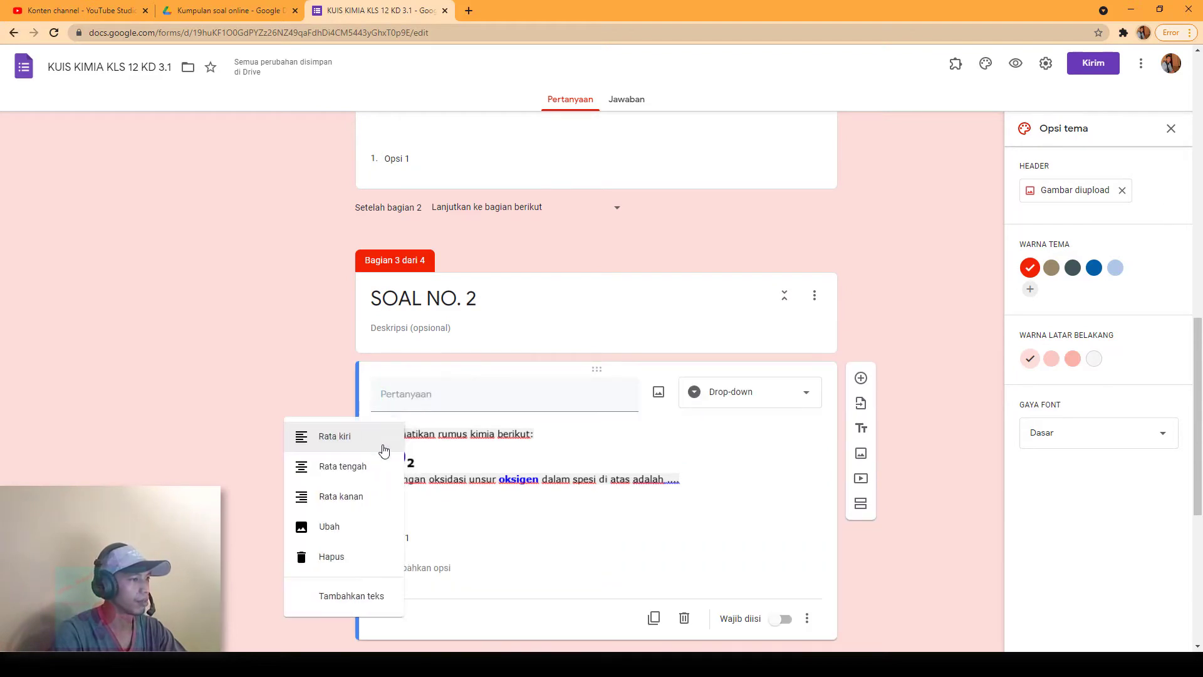
# Step: Replace the SOAL NO. 2 question picture with the uploaded KIM2 image
pyautogui.click(343, 528)
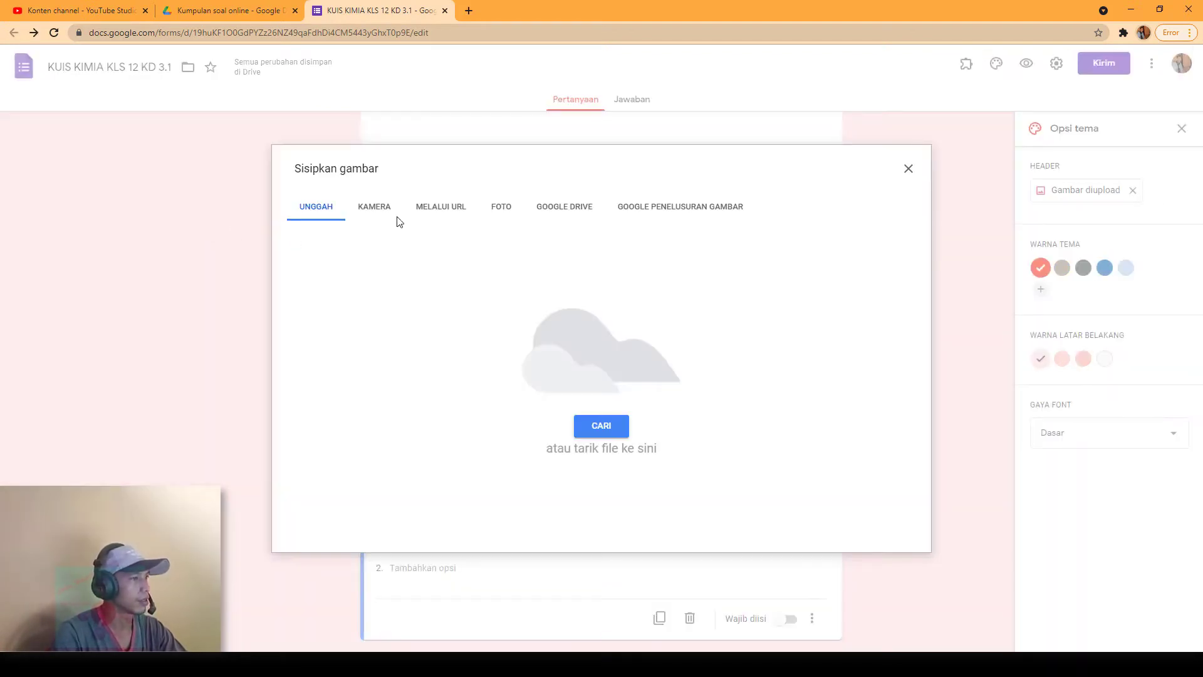
pyautogui.click(583, 424)
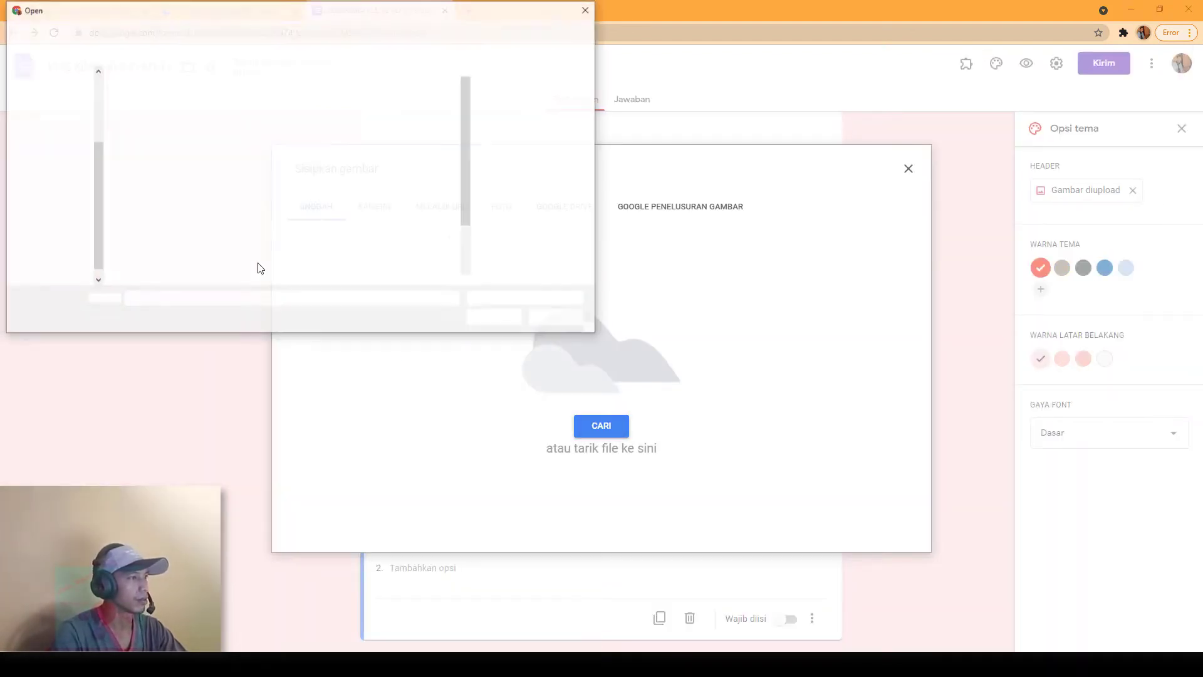
pyautogui.scroll(-1, 374, 209)
pyautogui.click(151, 269)
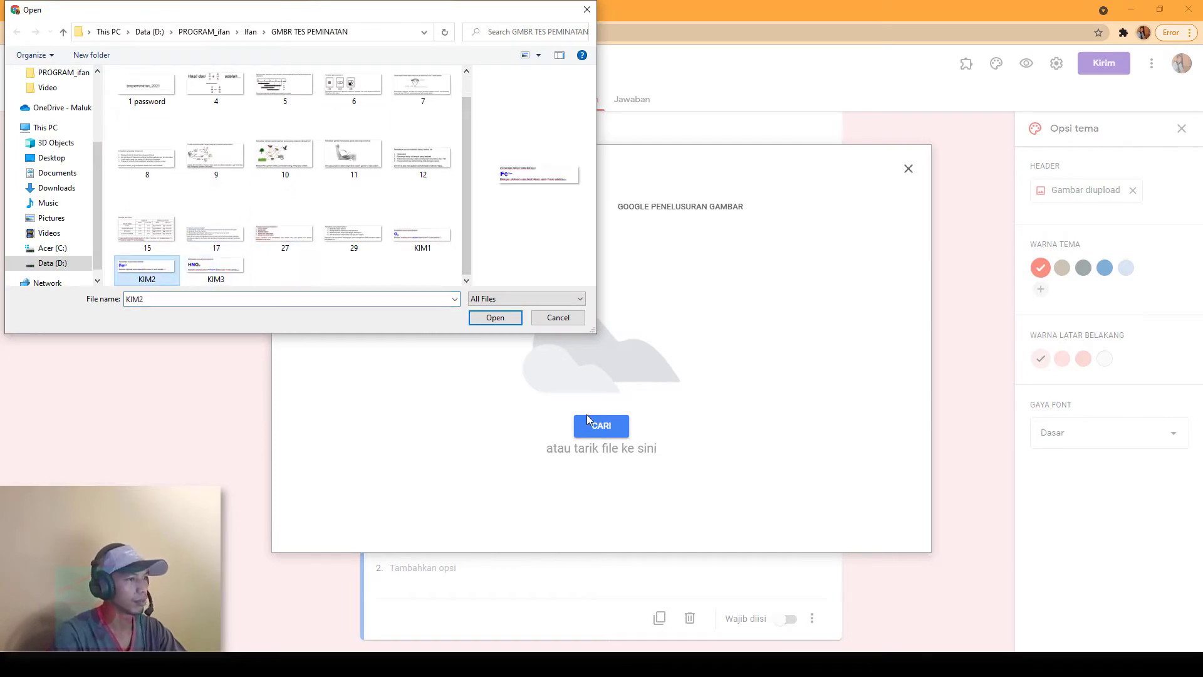
pyautogui.click(513, 321)
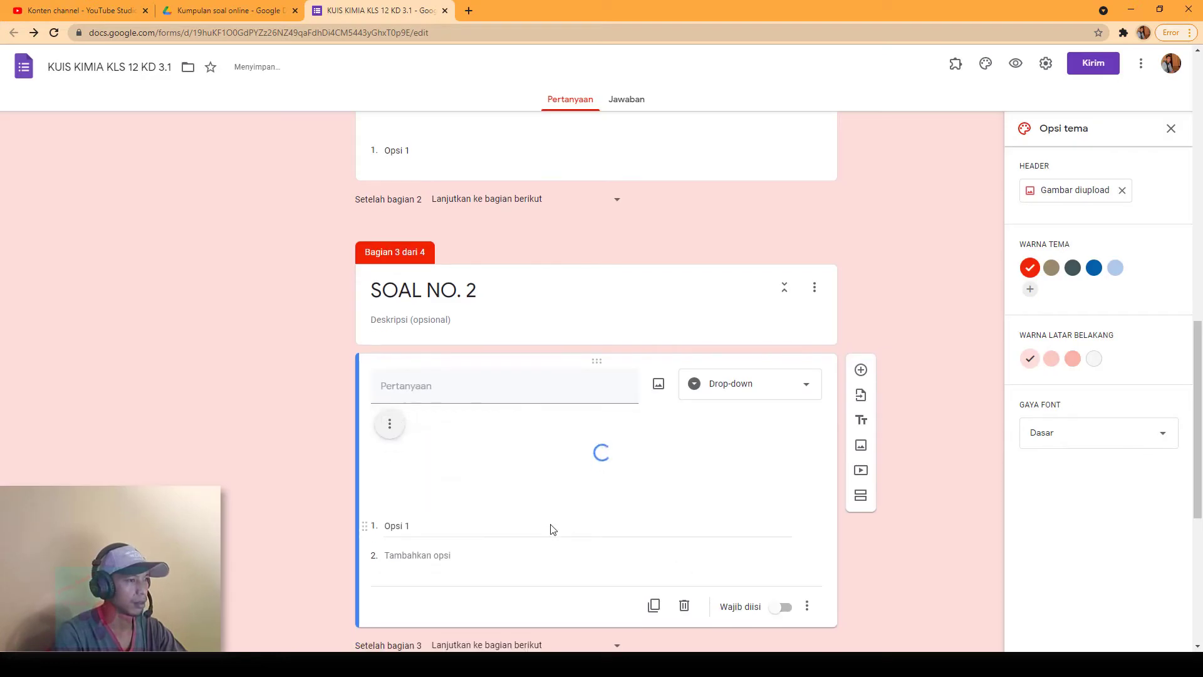
pyautogui.scroll(-5, 551, 526)
# Step: Replace the SOAL NO. 3 question picture with the uploaded KIM3 (HNO₃) image
pyautogui.click(455, 507)
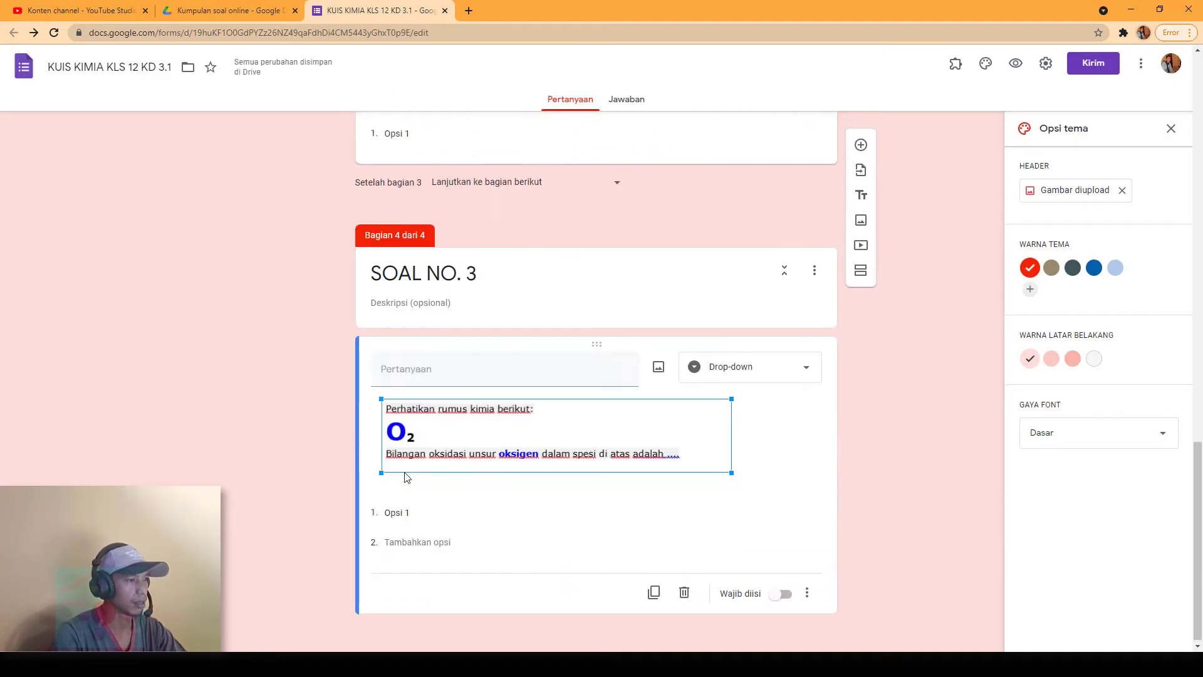
pyautogui.click(382, 416)
pyautogui.click(349, 496)
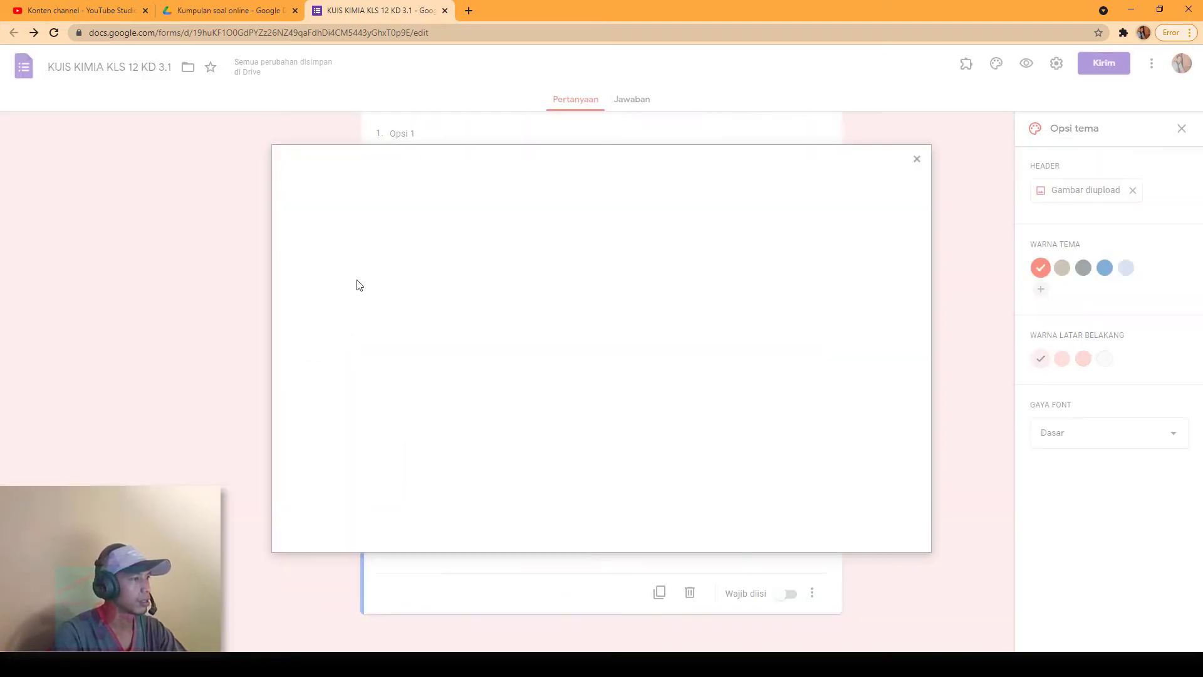
pyautogui.click(589, 426)
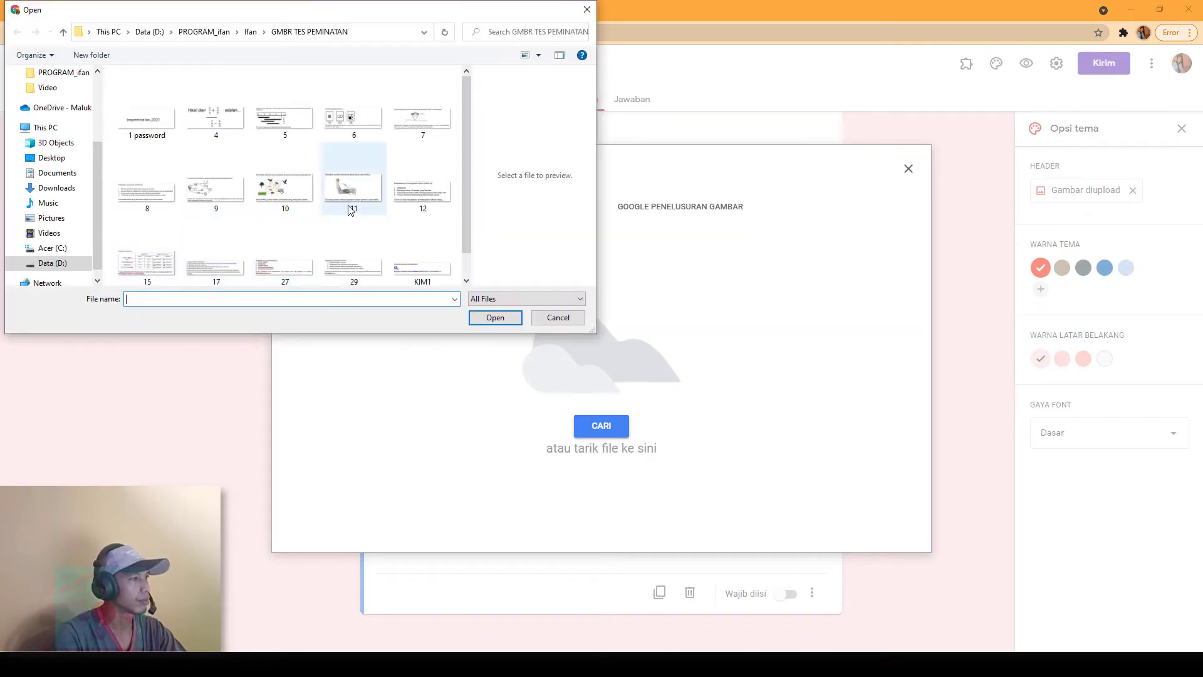
pyautogui.click(216, 268)
pyautogui.click(495, 317)
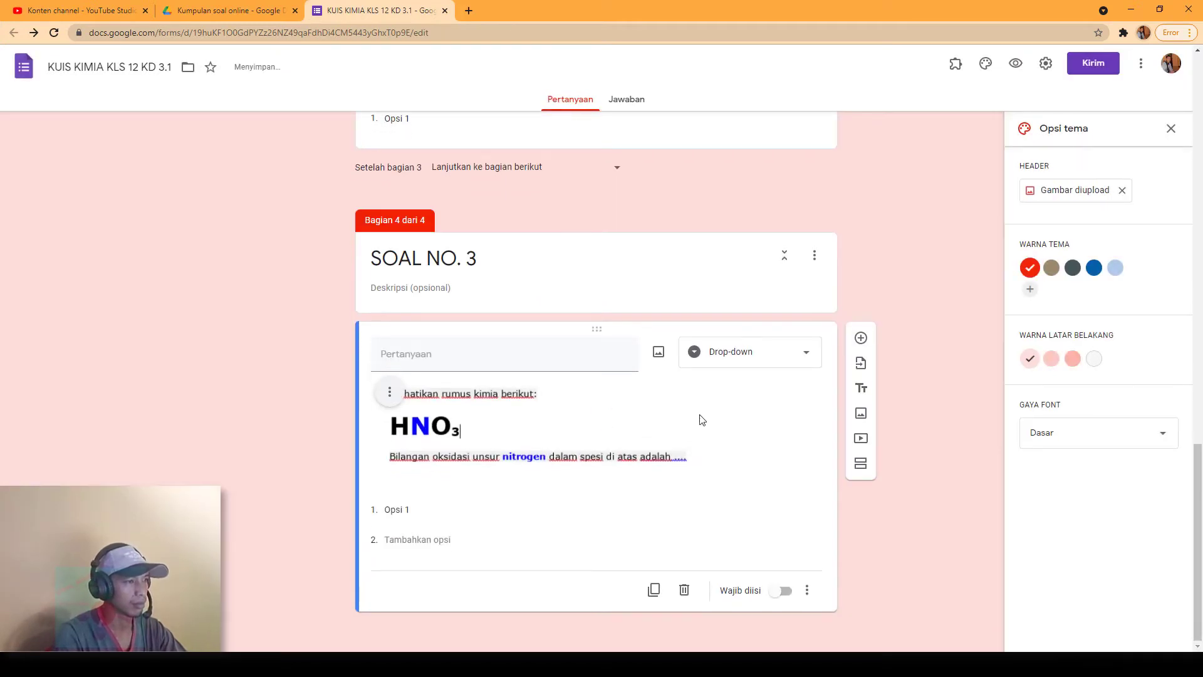
# Step: Bring the Word document Document1 to the front
pyautogui.scroll(6, 494, 495)
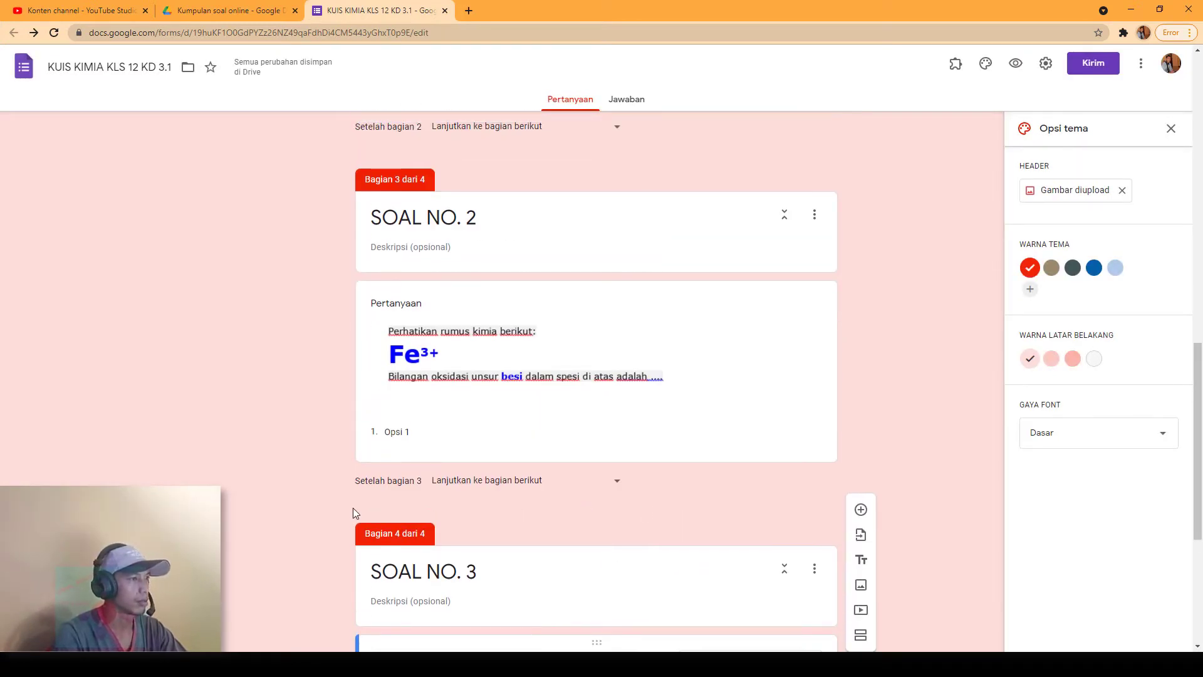
pyautogui.scroll(5, 345, 508)
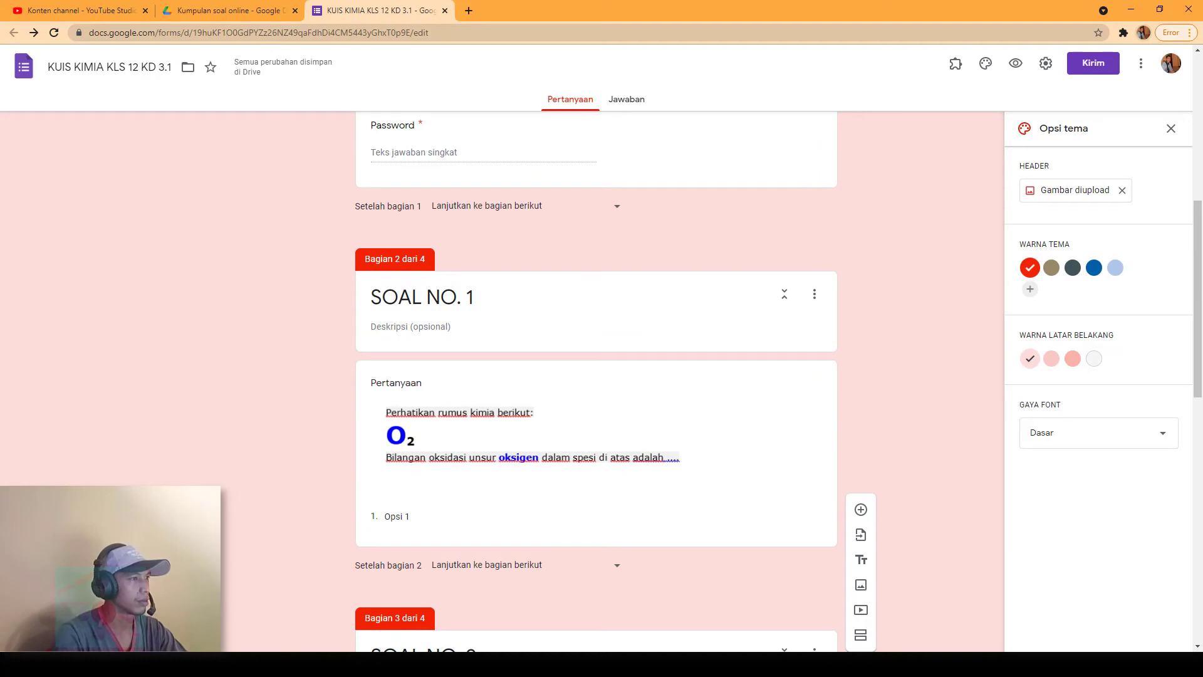
pyautogui.moveTo(446, 665)
pyautogui.click(445, 624)
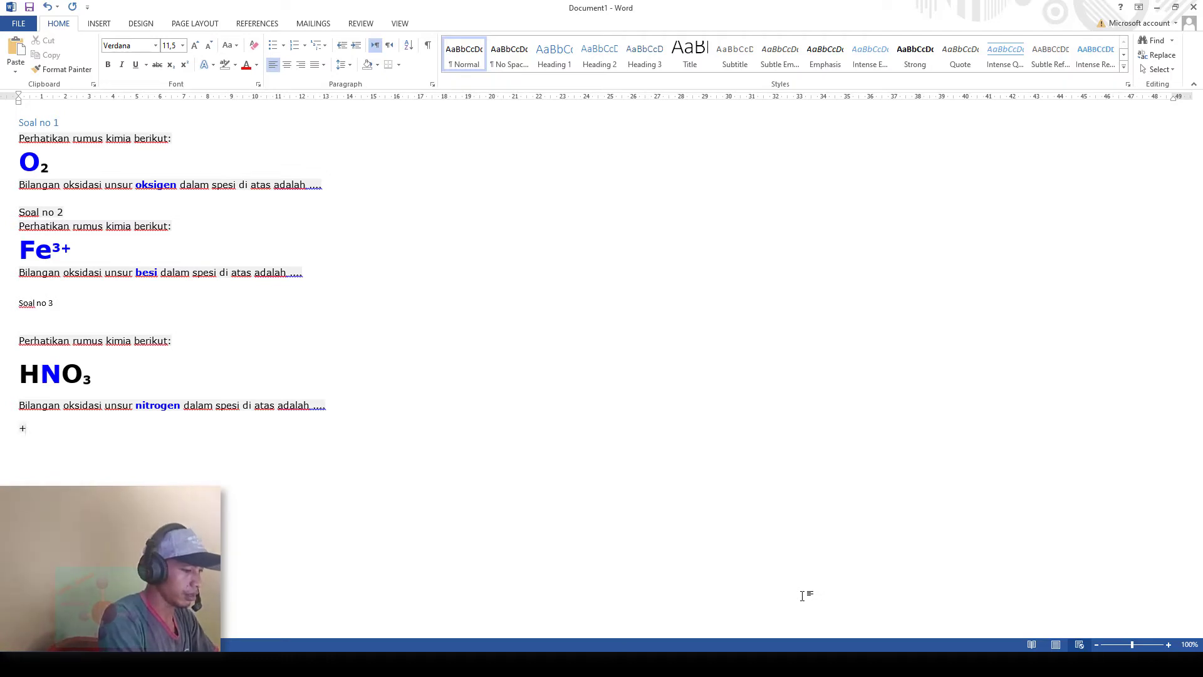
# Step: In Word, list oxidation numbers +7 down to +2 on separate lines, select them, and return to Chrome
pyautogui.write('7')
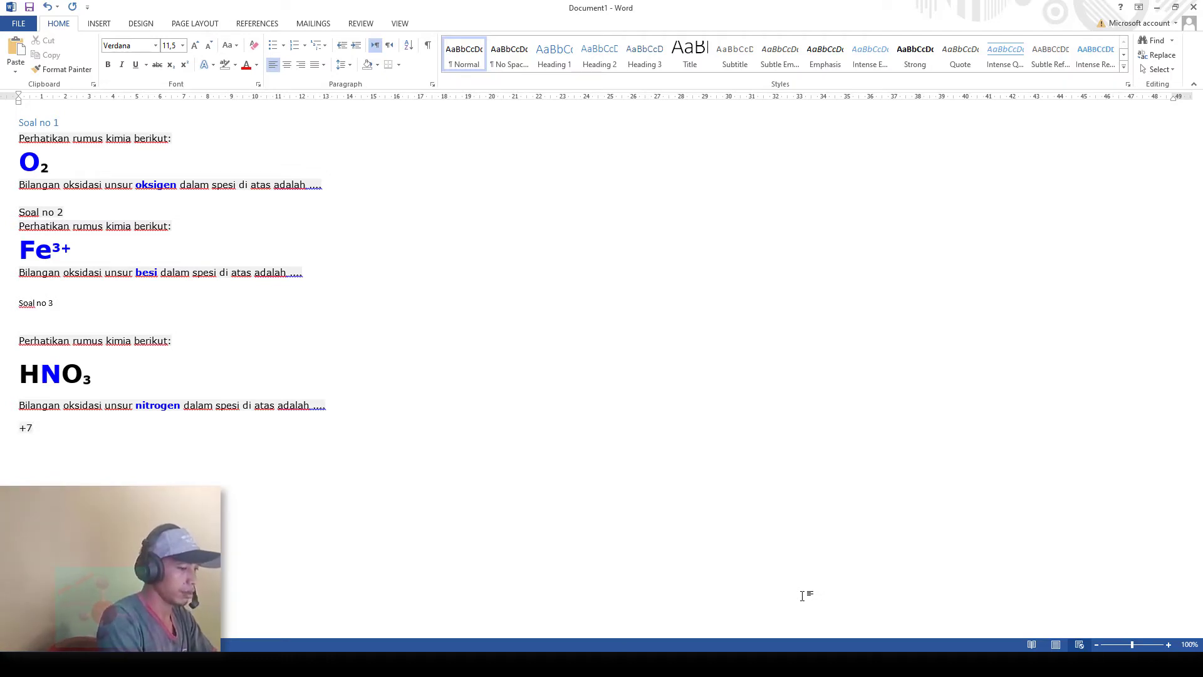
pyautogui.press('BackSpace')
pyautogui.write('+')
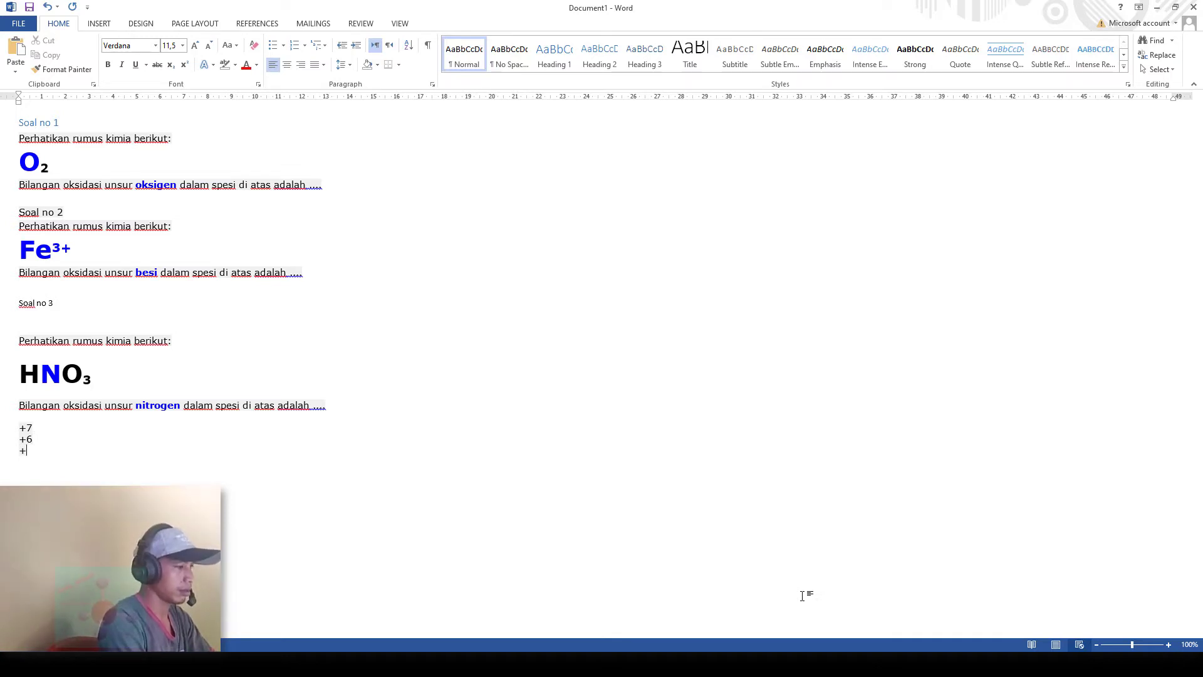
pyautogui.write('5')
pyautogui.press('Return')
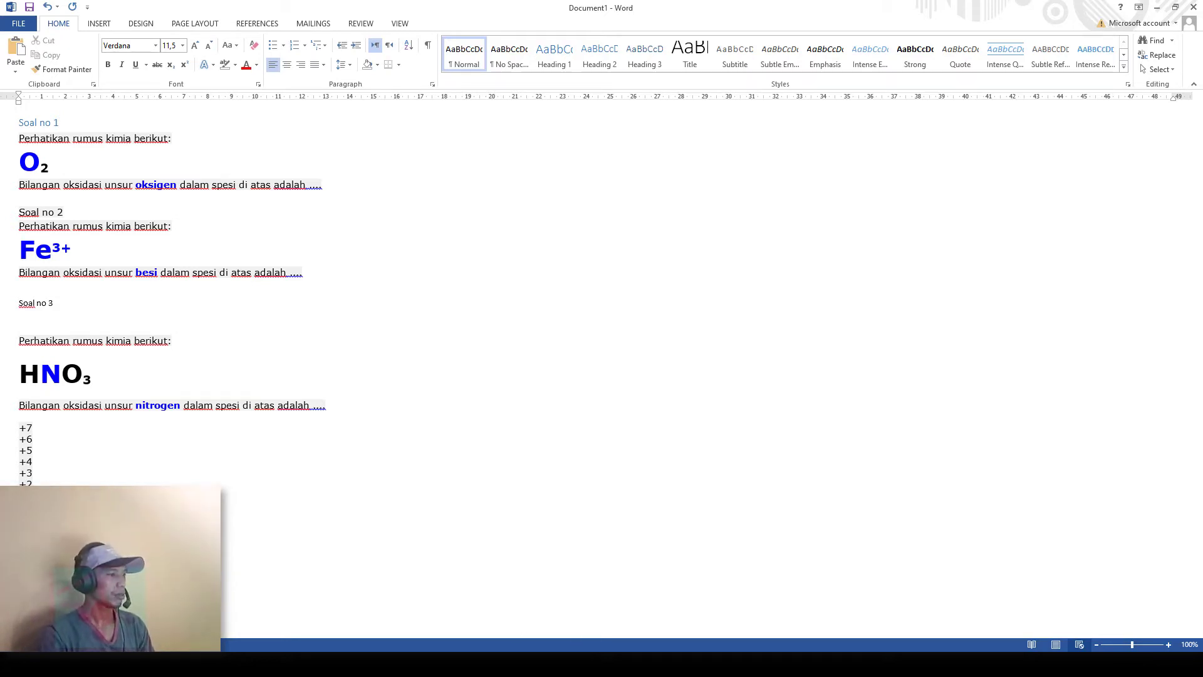
pyautogui.moveTo(20, 426); pyautogui.dragTo(28, 433)
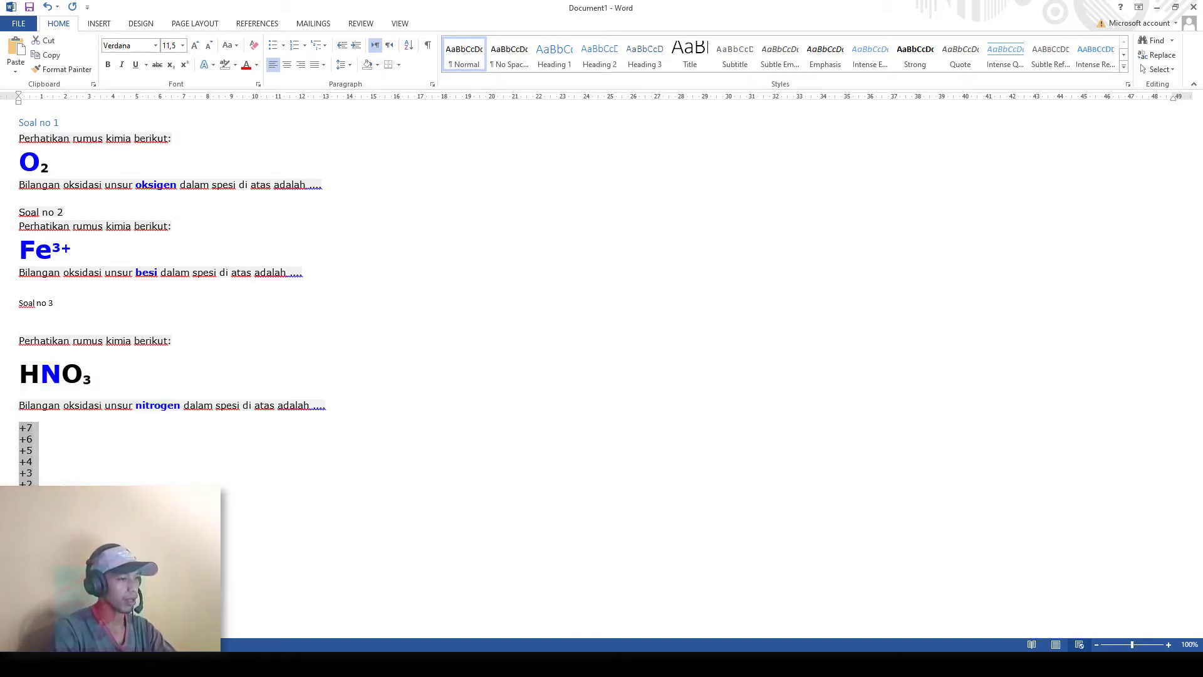
pyautogui.hotkey('alt', 'Tab')
pyautogui.scroll(7, 463, 518)
# Step: Paste the +7 to -3 oxidation numbers as dropdown options in SOAL NO. 1, 2 and 3
pyautogui.scroll(-6, 462, 519)
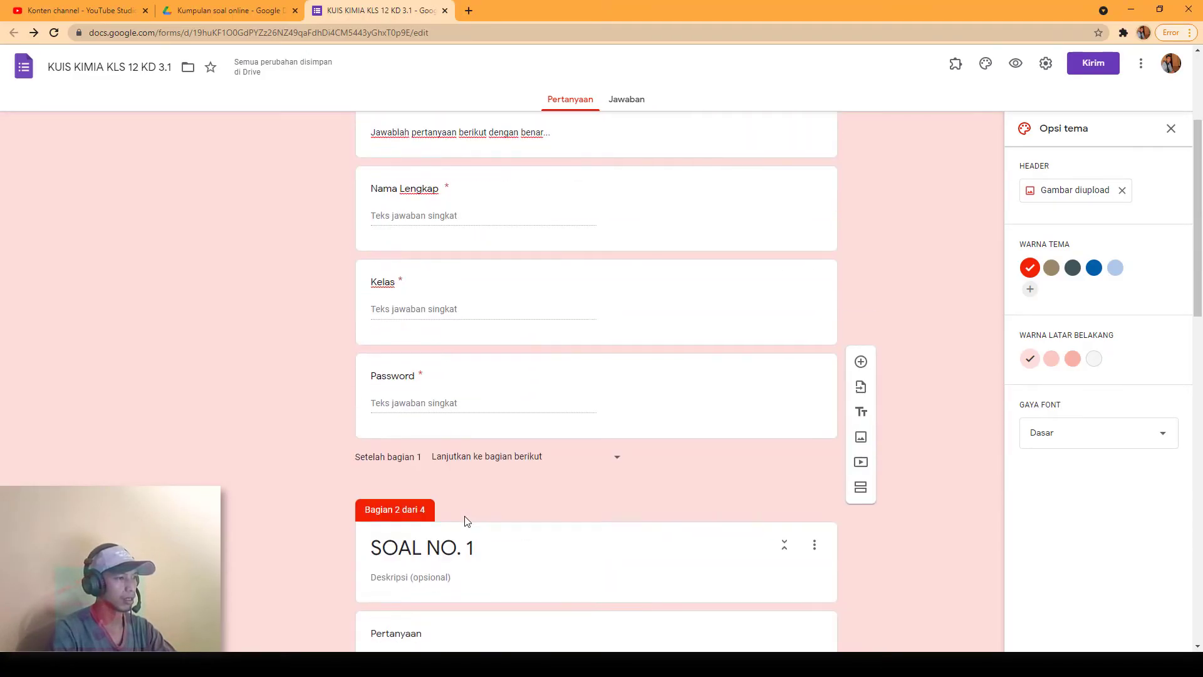
pyautogui.click(452, 567)
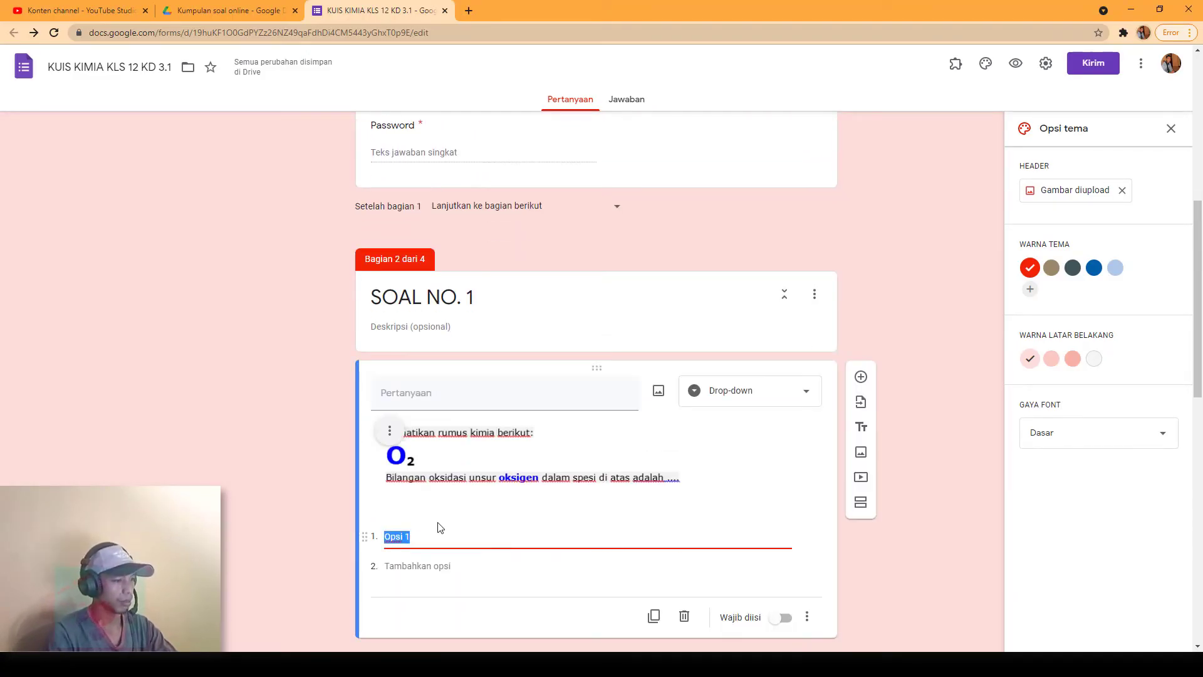
pyautogui.write('+7 +6 +5 +4 +3 +2 +1 0 -1 -2 -3')
pyautogui.scroll(-2, 440, 531)
pyautogui.click(439, 530)
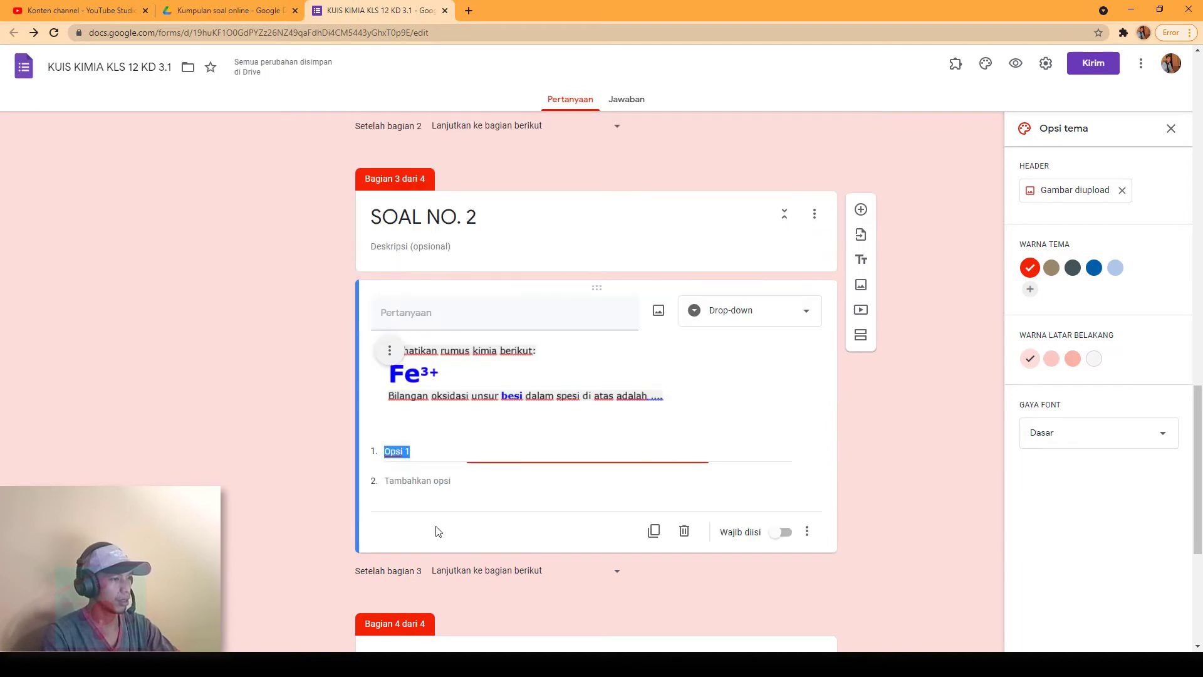
pyautogui.scroll(-5, 440, 460)
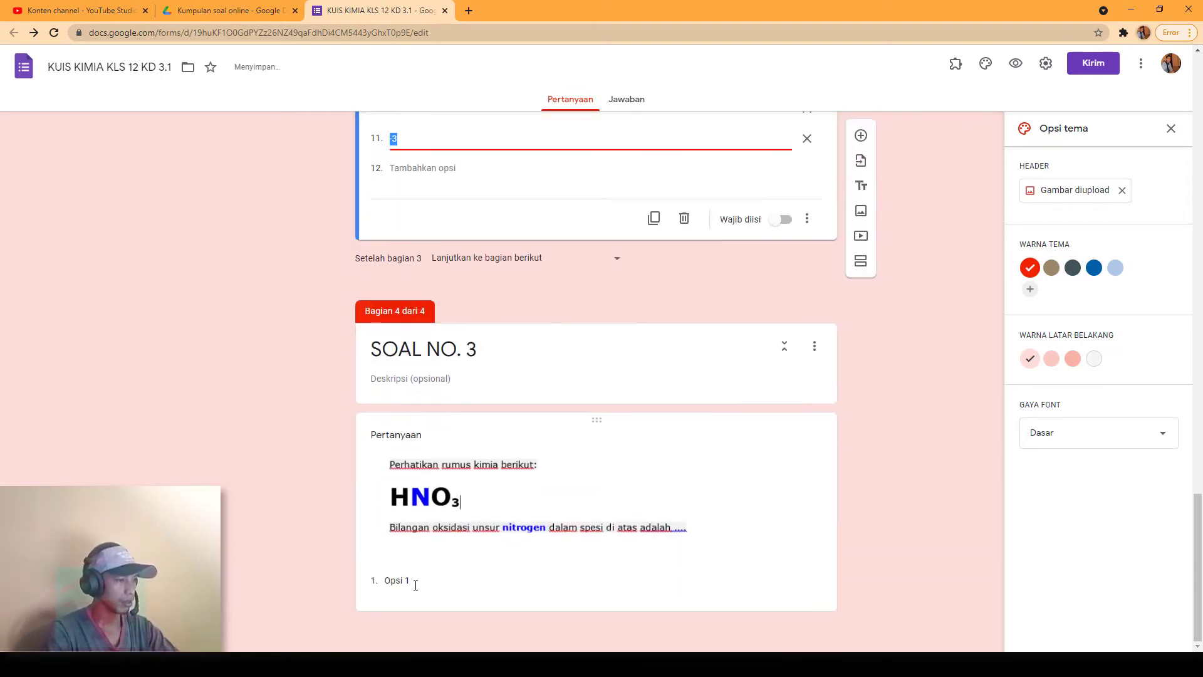
pyautogui.click(414, 582)
pyautogui.write('+7 +6 +5 +4 +3 +2 +1 0 -1 -2 -3')
pyautogui.scroll(15, 457, 483)
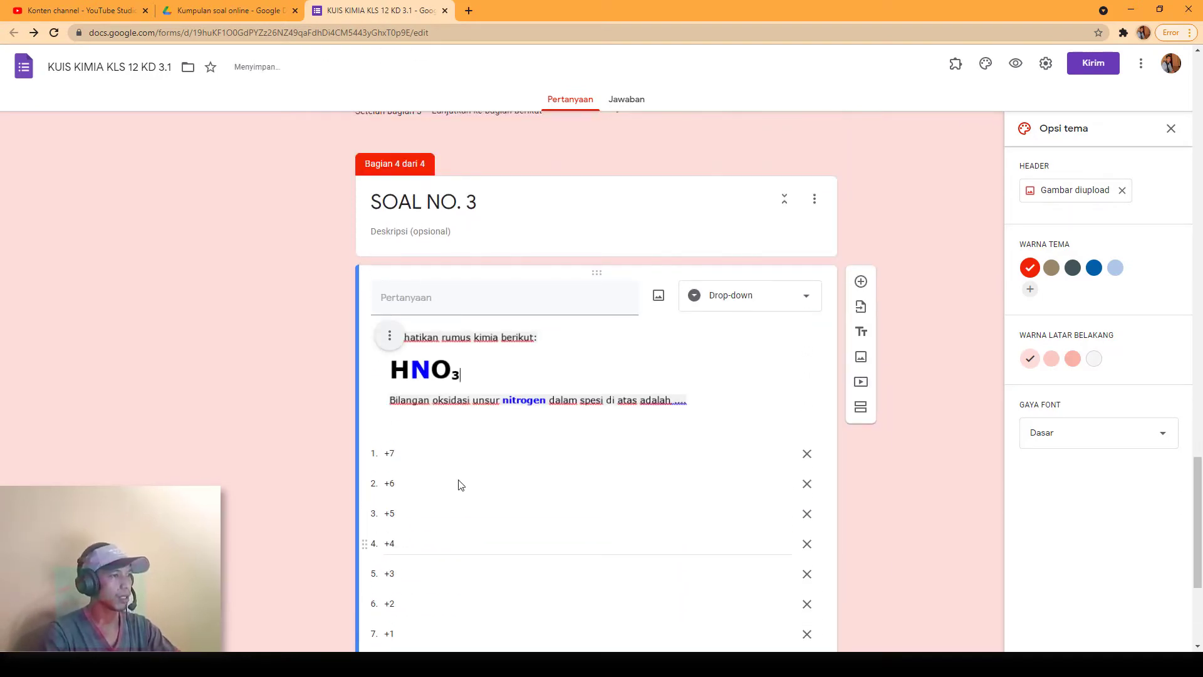
pyautogui.scroll(12, 652, 420)
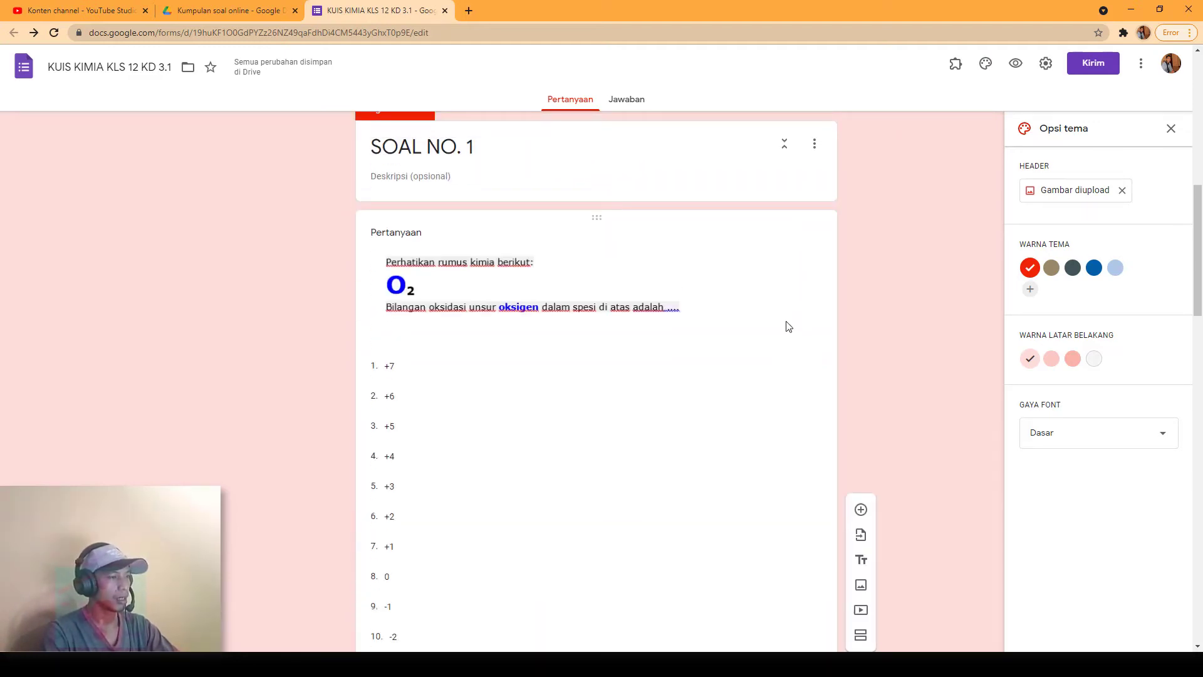
# Step: Bring up the extra settings menu of the SOAL NO. 1 question
pyautogui.click(721, 218)
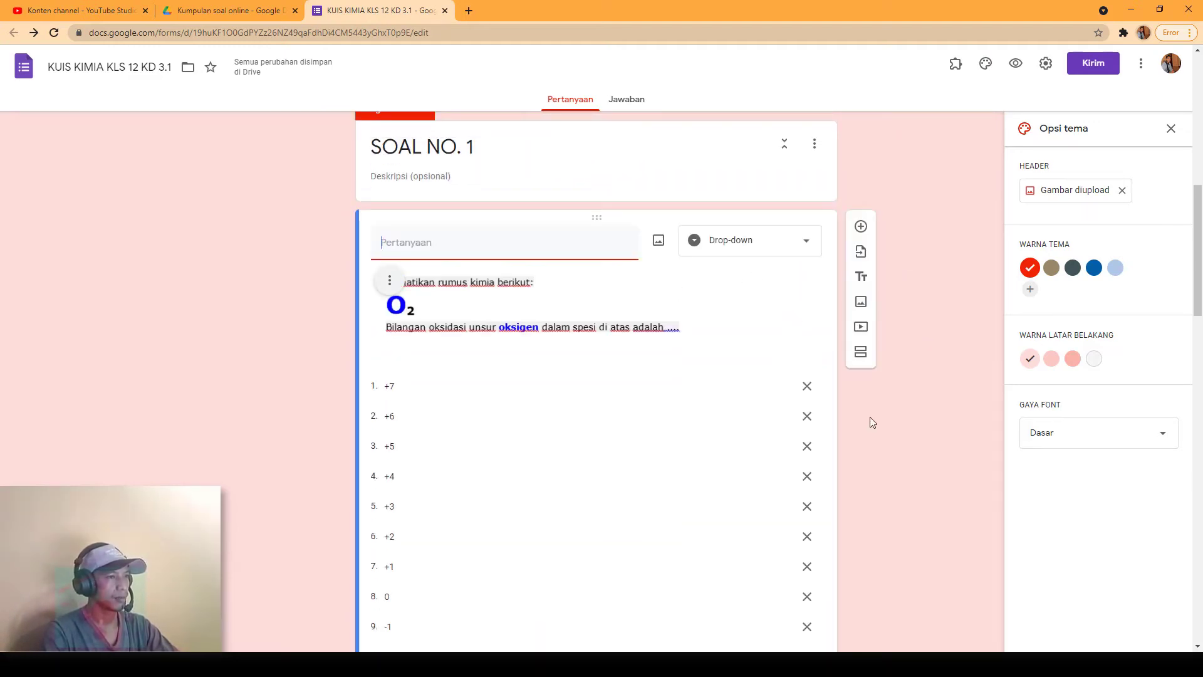
pyautogui.scroll(-5, 861, 489)
pyautogui.scroll(5, 846, 443)
pyautogui.scroll(-4, 831, 498)
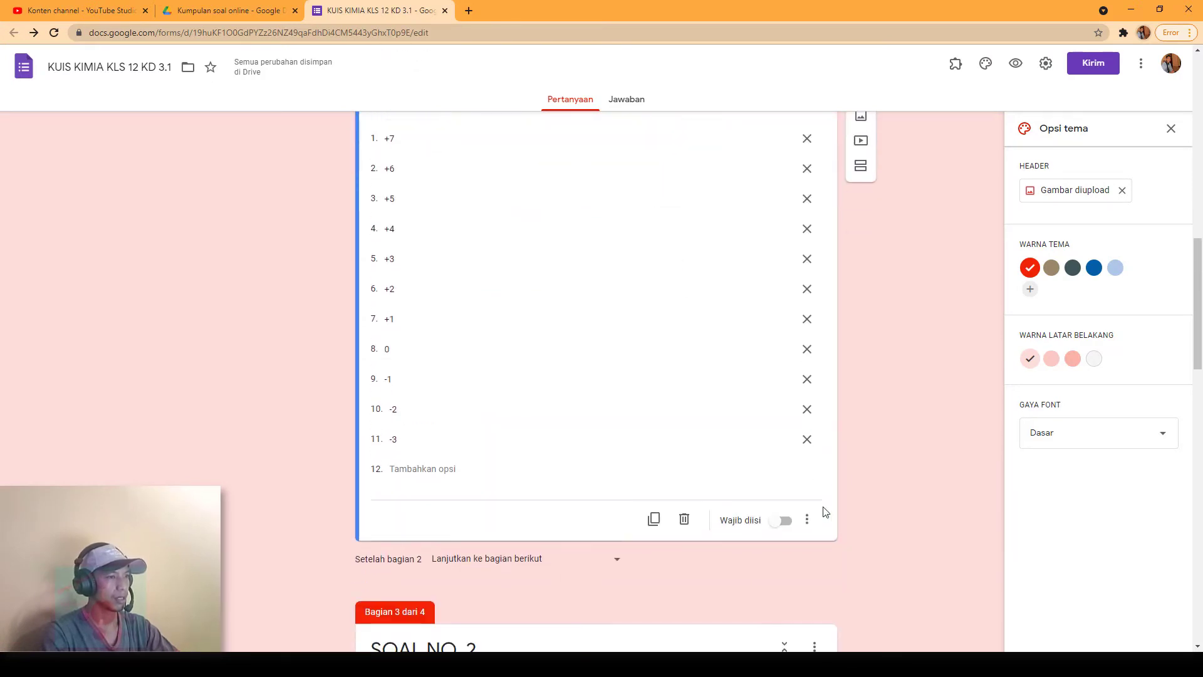
pyautogui.click(808, 516)
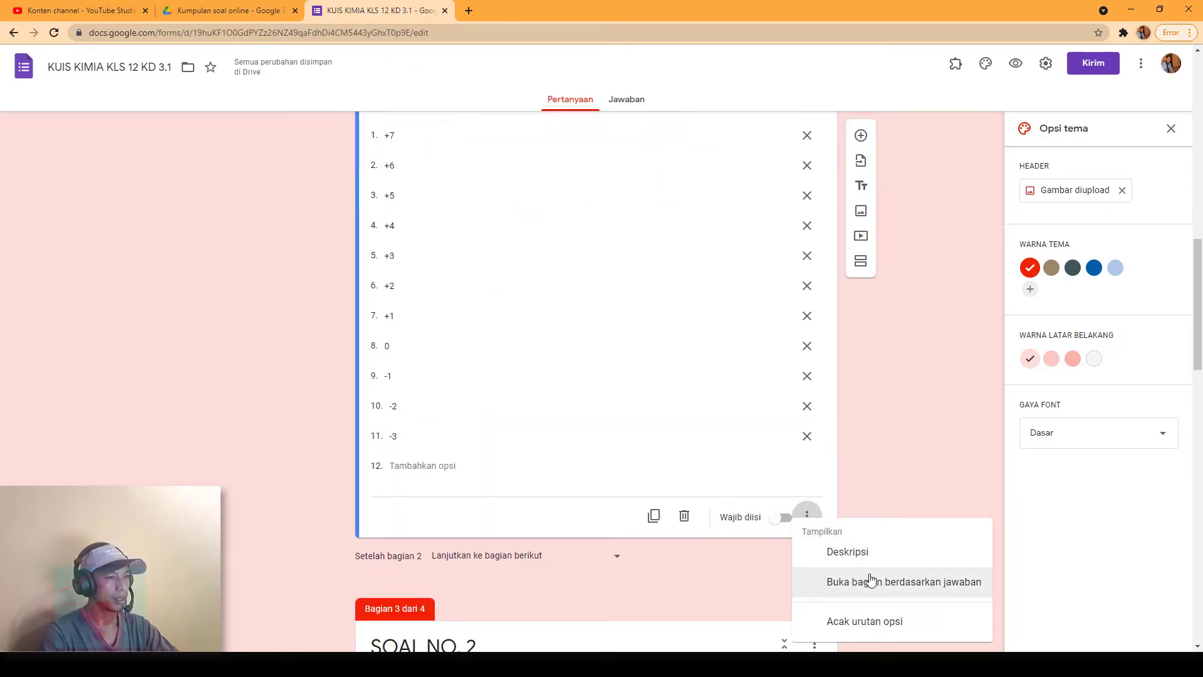
# Step: Turn on answer-based section jumps for the O₂ question, sending +7, +6, +5, +4 back to SOAL NO. 1
pyautogui.click(871, 583)
pyautogui.scroll(2, 658, 408)
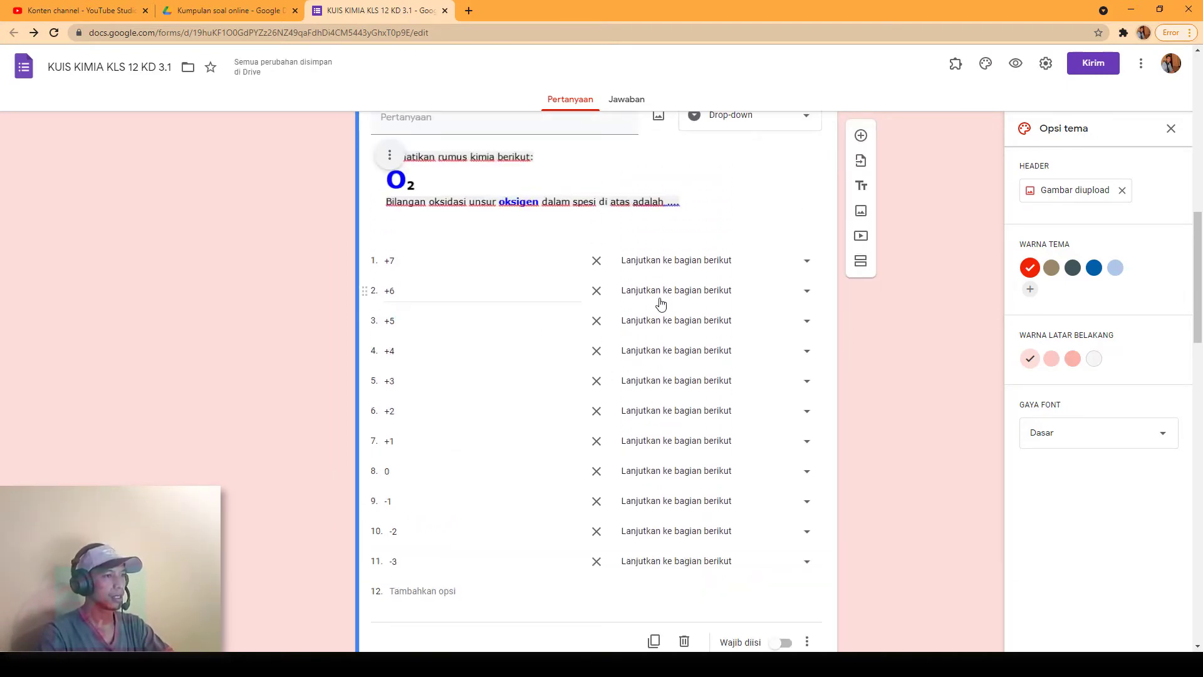
pyautogui.click(807, 261)
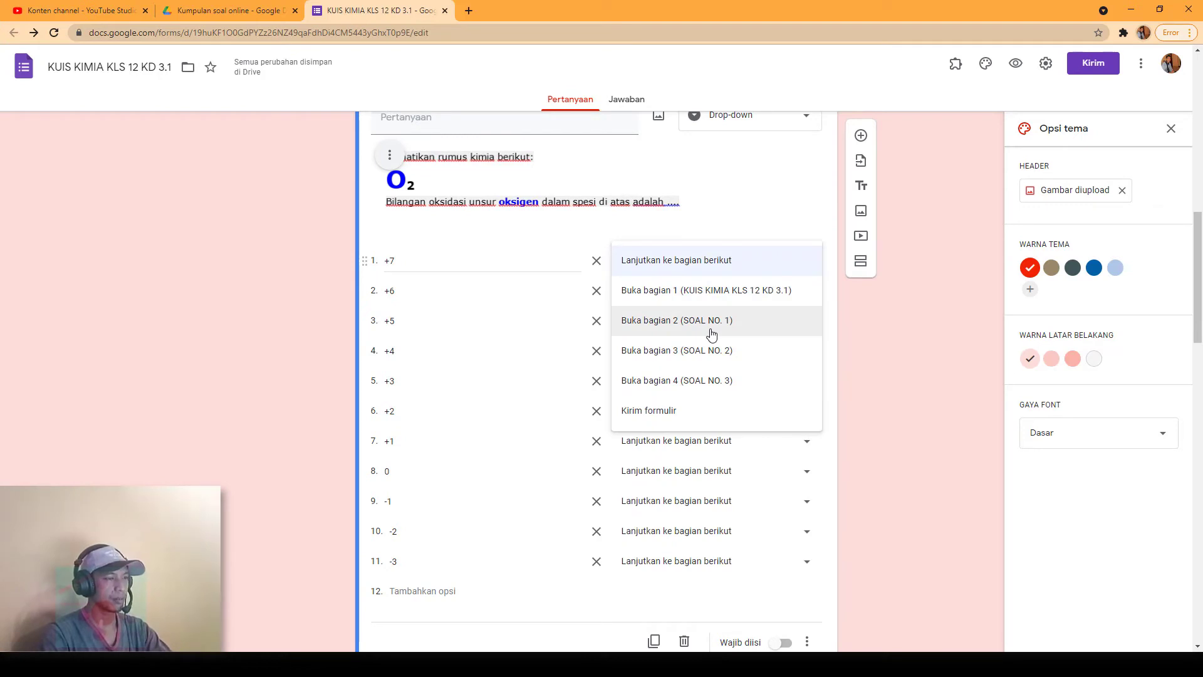
pyautogui.scroll(2, 514, 347)
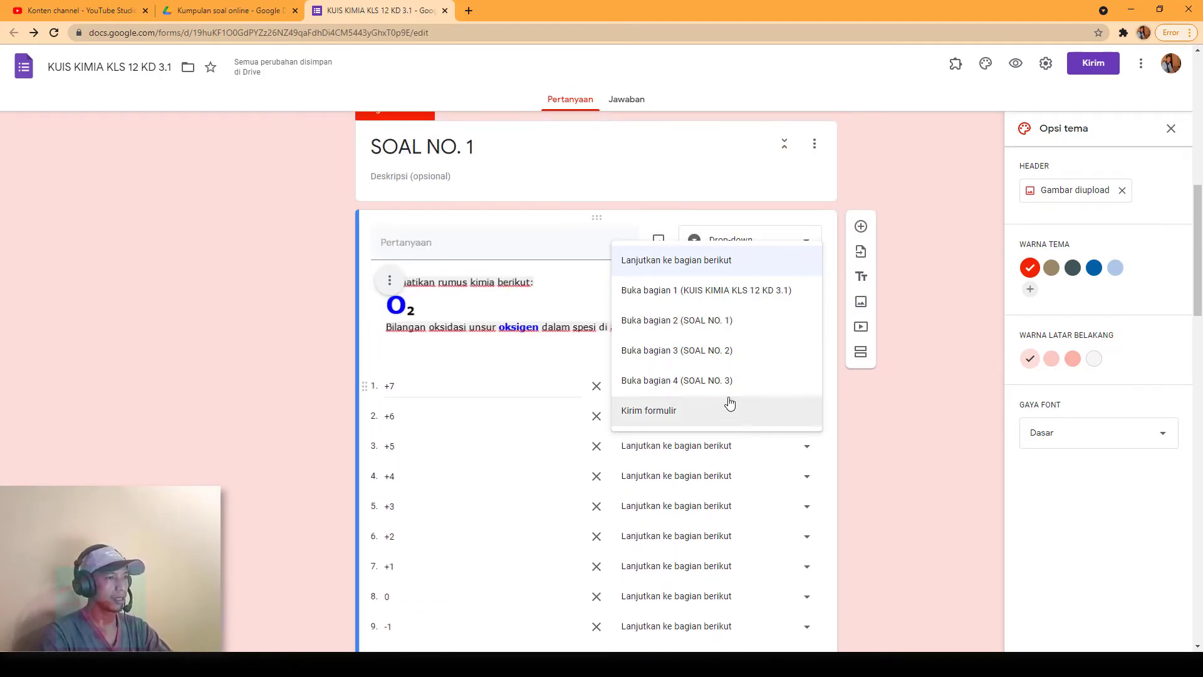
pyautogui.click(723, 327)
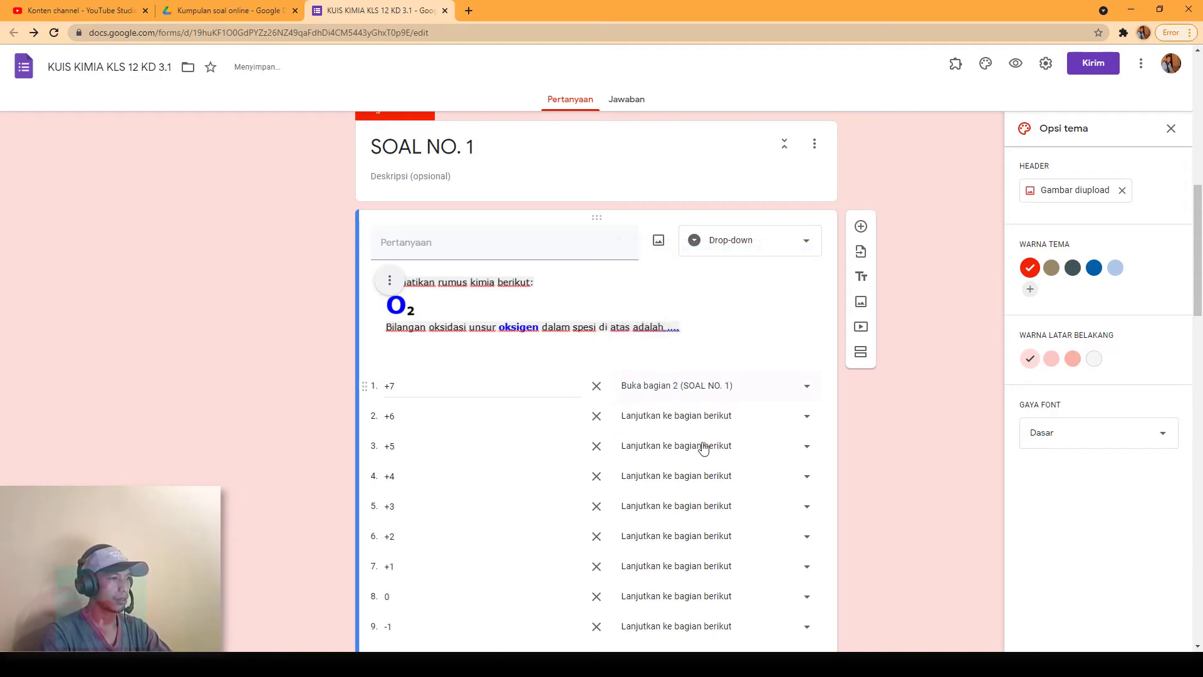
pyautogui.click(795, 418)
pyautogui.click(741, 477)
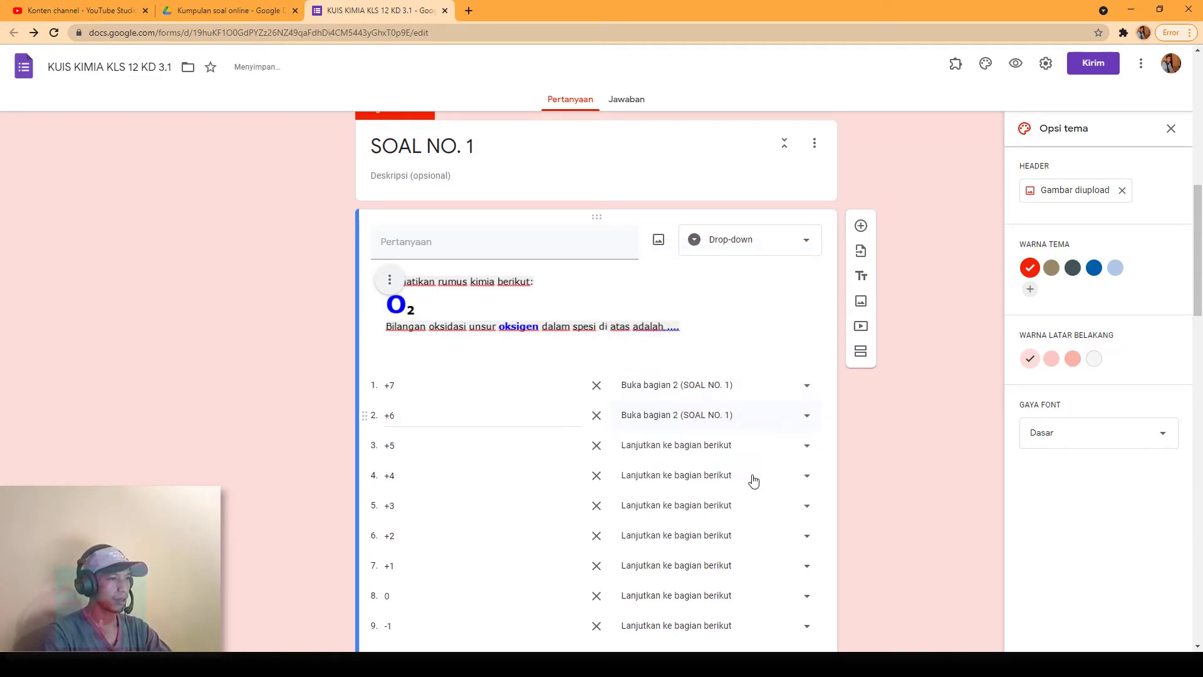
pyautogui.scroll(-1, 802, 404)
pyautogui.click(800, 393)
pyautogui.click(777, 442)
pyautogui.click(806, 414)
pyautogui.click(781, 471)
# Step: Route O₂ answer 0 to SOAL NO. 2; send +3, +2, +1, -1, -2, -3 back to SOAL NO. 1
pyautogui.scroll(-1, 799, 420)
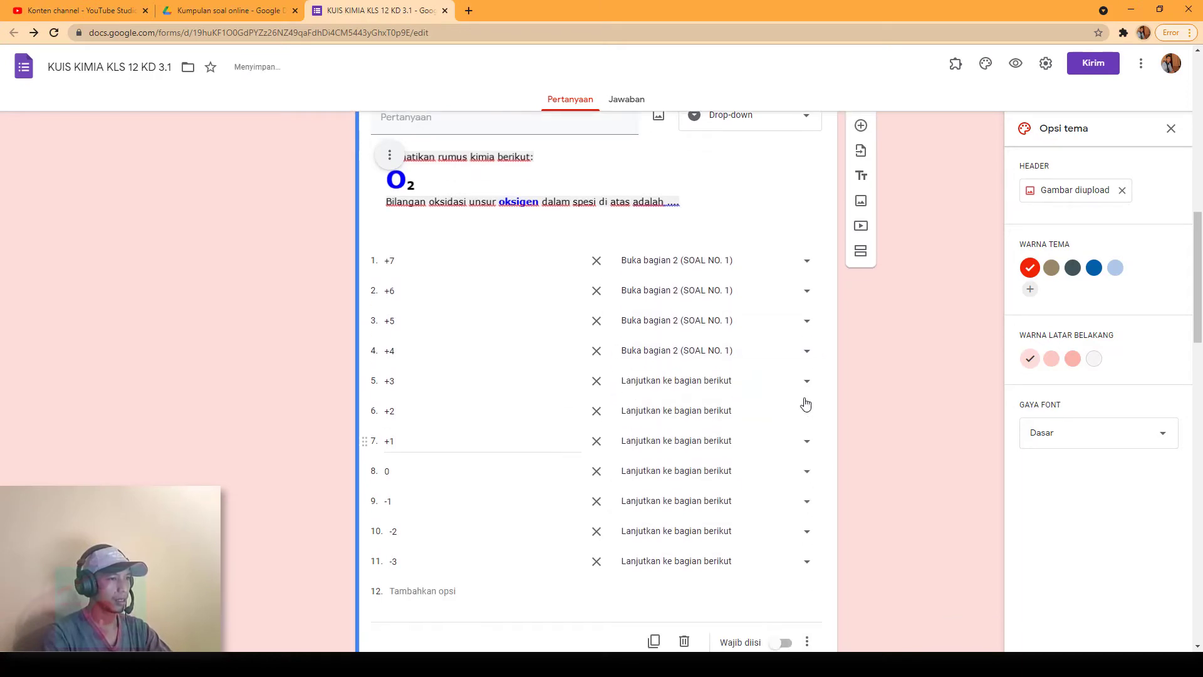
pyautogui.click(807, 383)
pyautogui.click(768, 441)
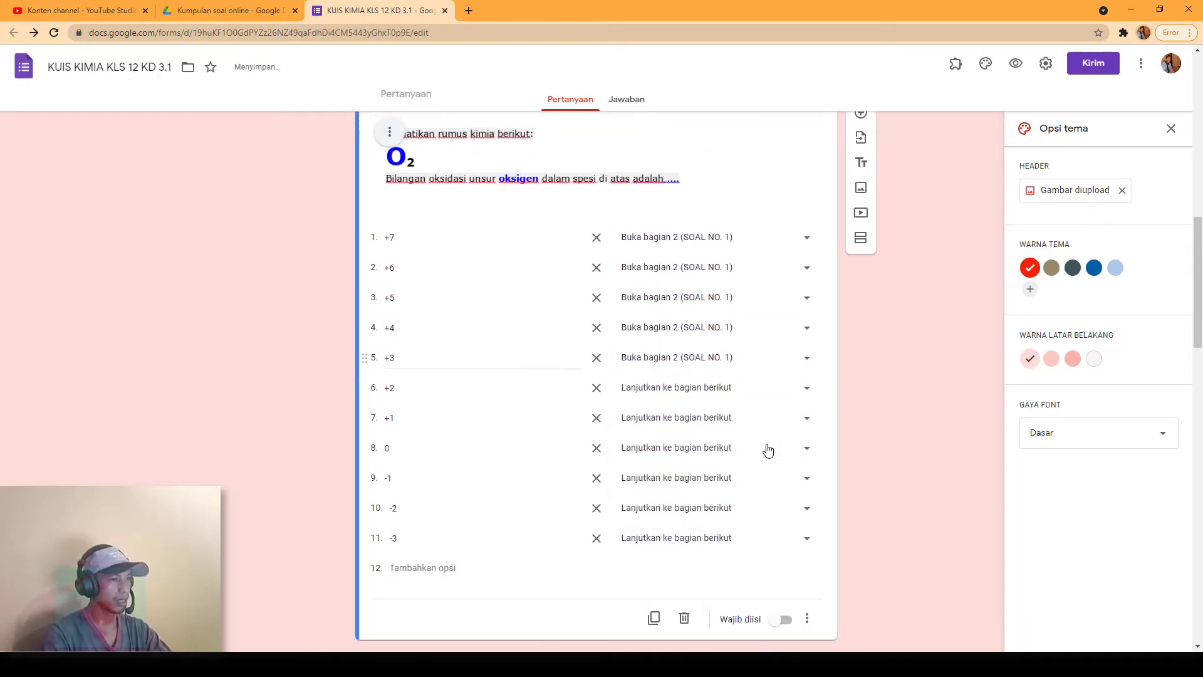
pyautogui.scroll(-2, 777, 408)
pyautogui.click(805, 290)
pyautogui.click(756, 354)
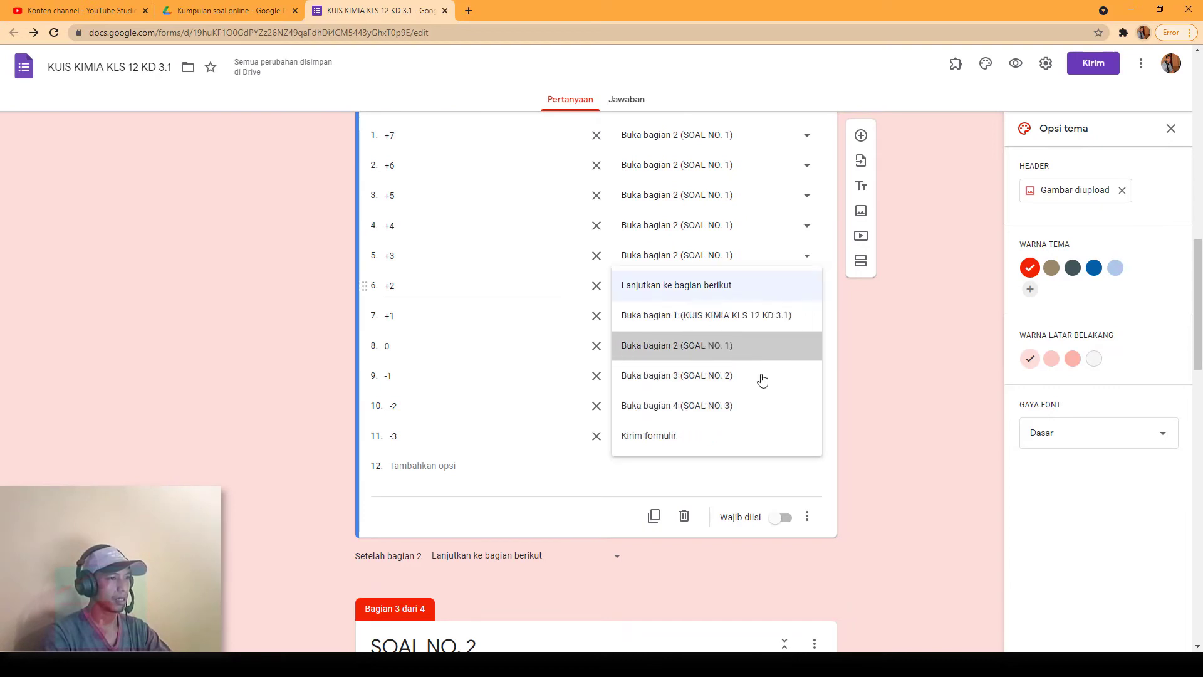
pyautogui.click(808, 313)
pyautogui.click(776, 377)
pyautogui.click(809, 349)
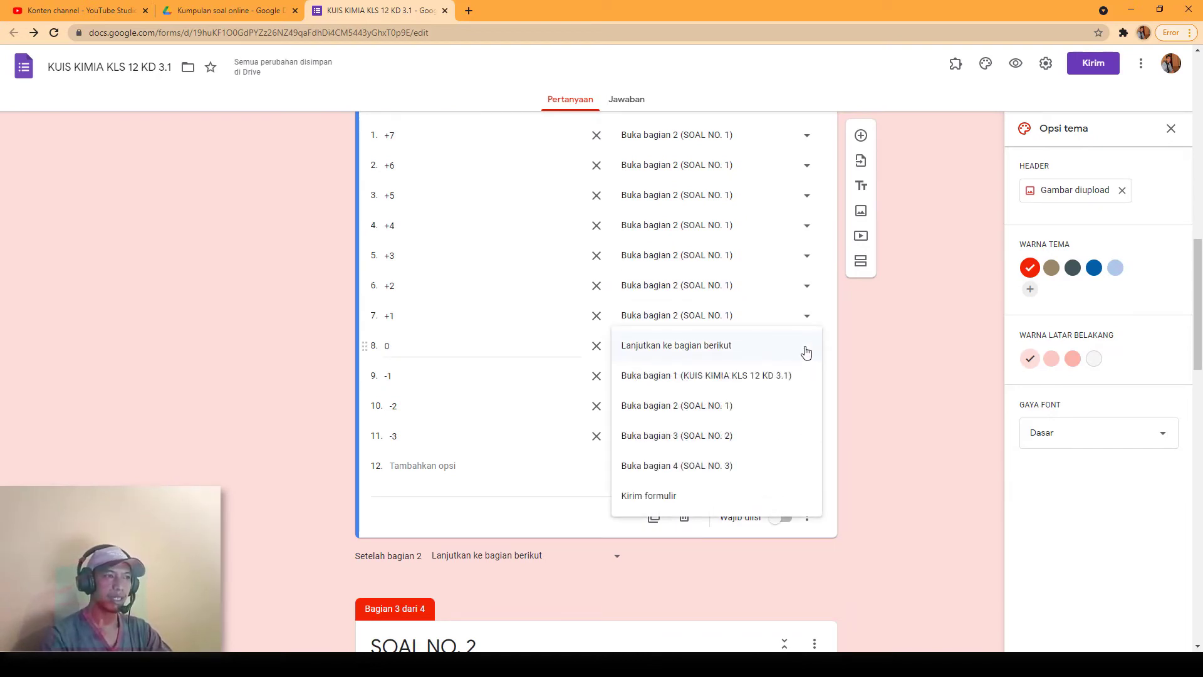
pyautogui.click(726, 442)
pyautogui.click(796, 383)
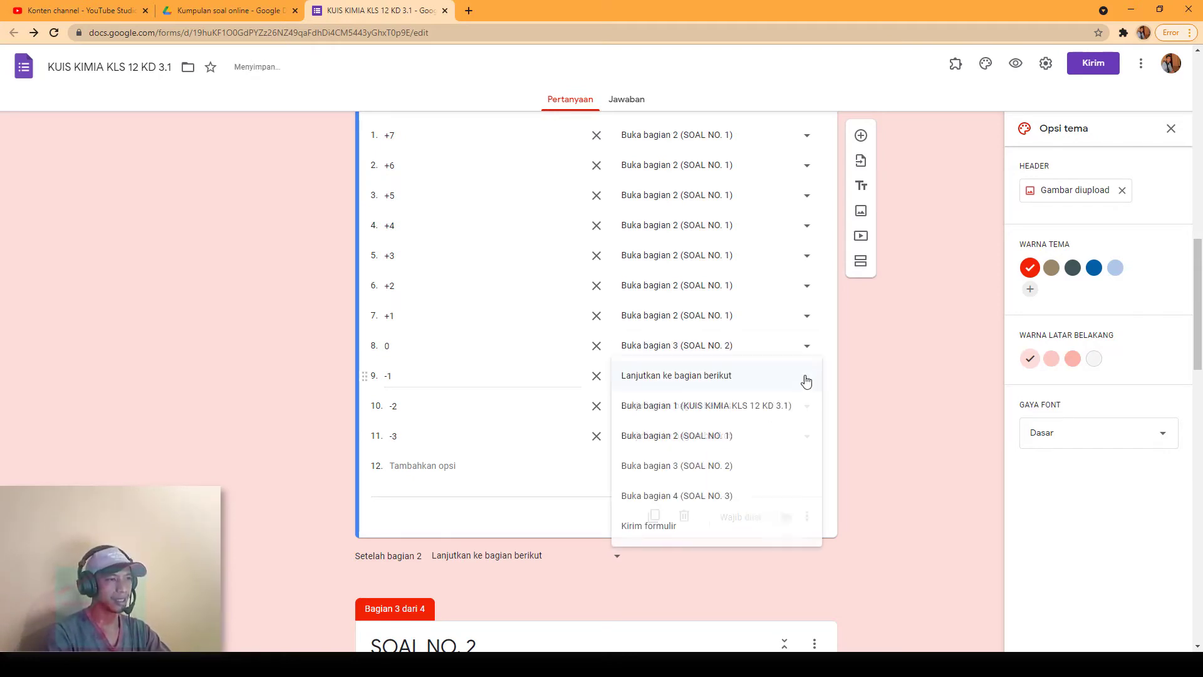
pyautogui.click(760, 442)
pyautogui.click(808, 416)
pyautogui.click(787, 467)
pyautogui.click(809, 437)
pyautogui.click(713, 511)
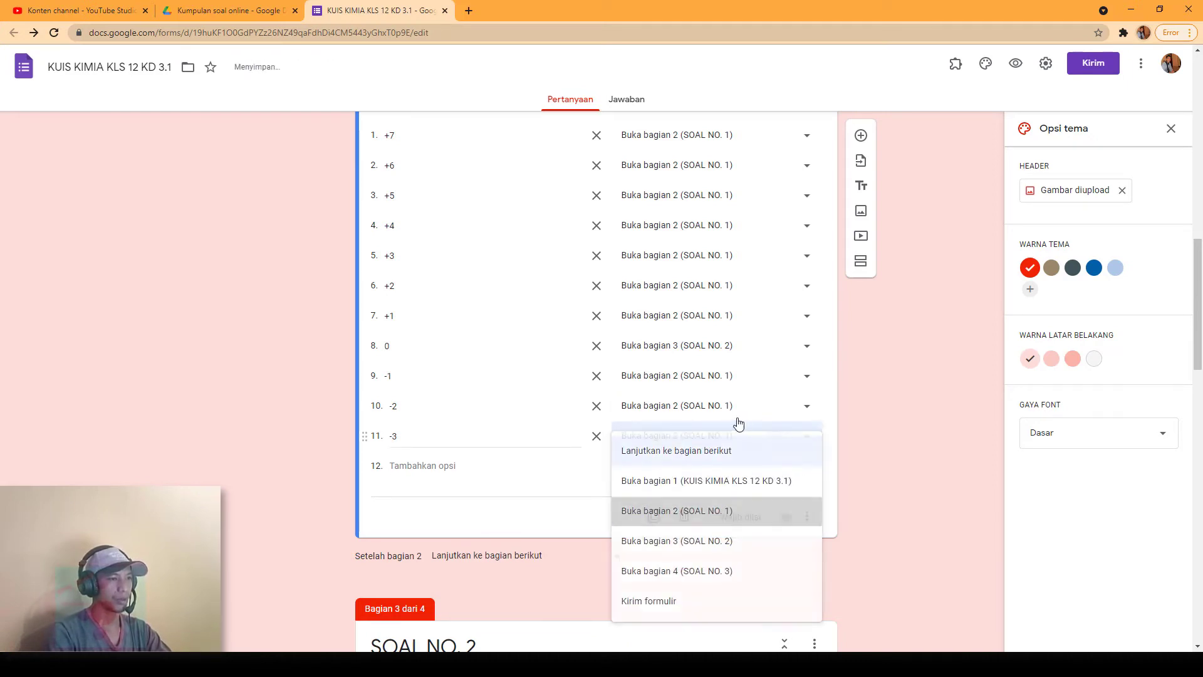
# Step: Make the O₂ question required
pyautogui.scroll(5, 921, 452)
pyautogui.scroll(-5, 916, 490)
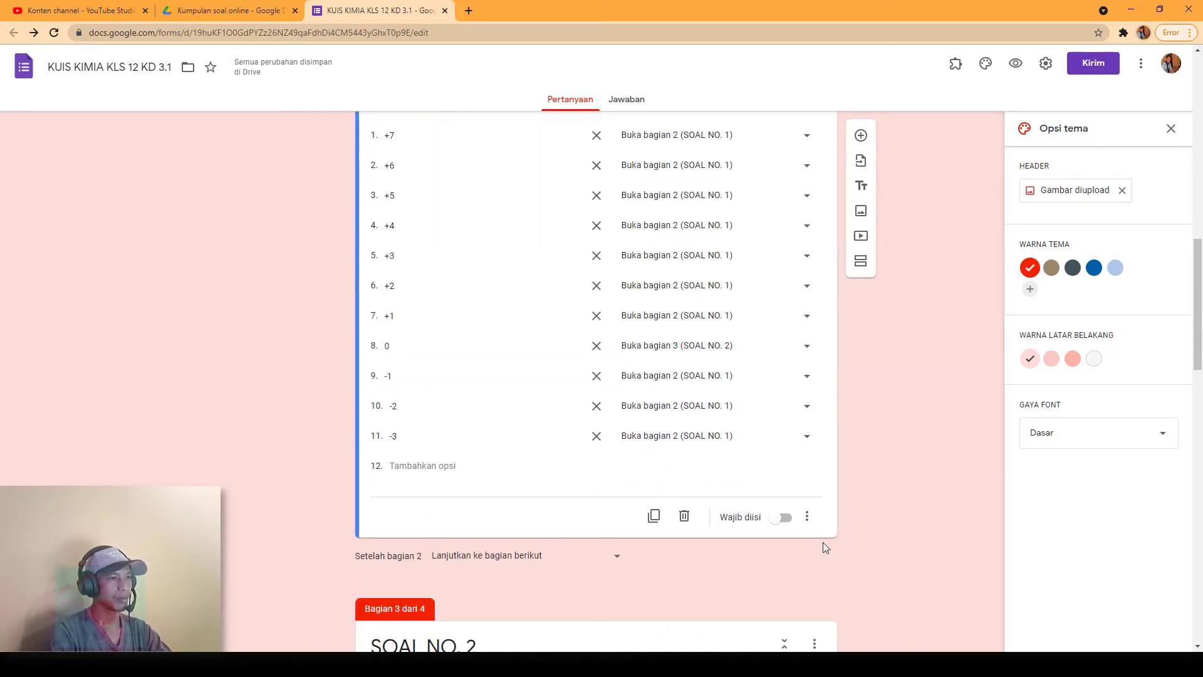
pyautogui.click(783, 520)
pyautogui.scroll(7, 854, 510)
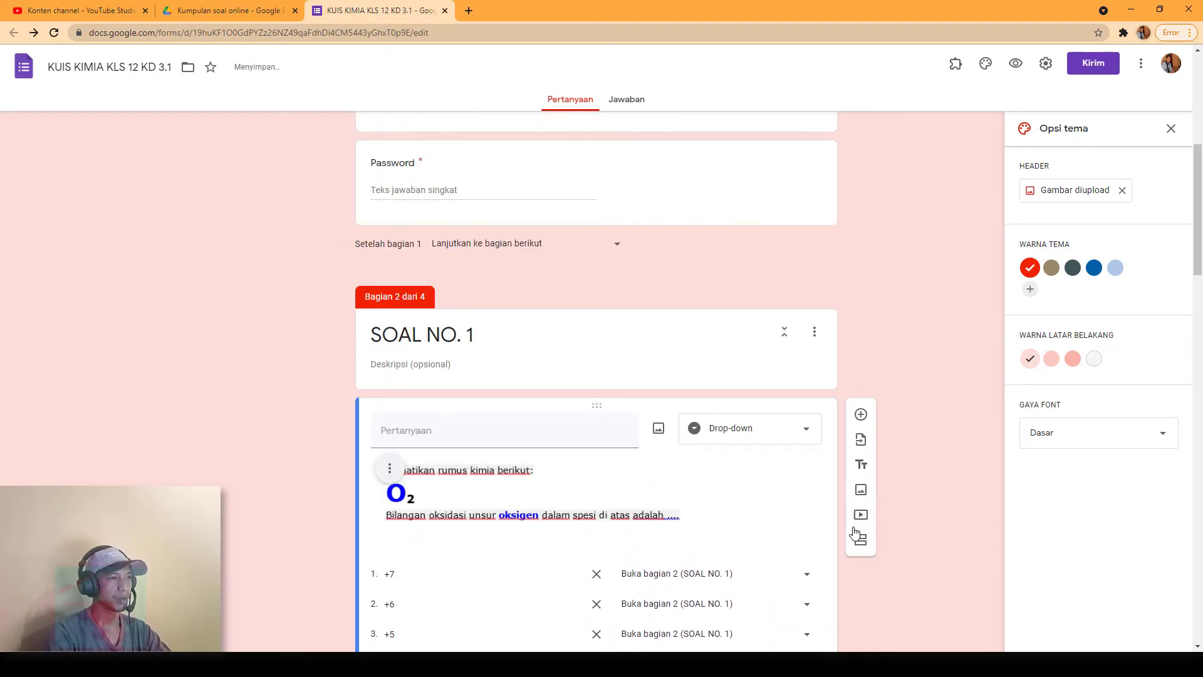
pyautogui.scroll(-2, 857, 555)
pyautogui.scroll(-2, 676, 399)
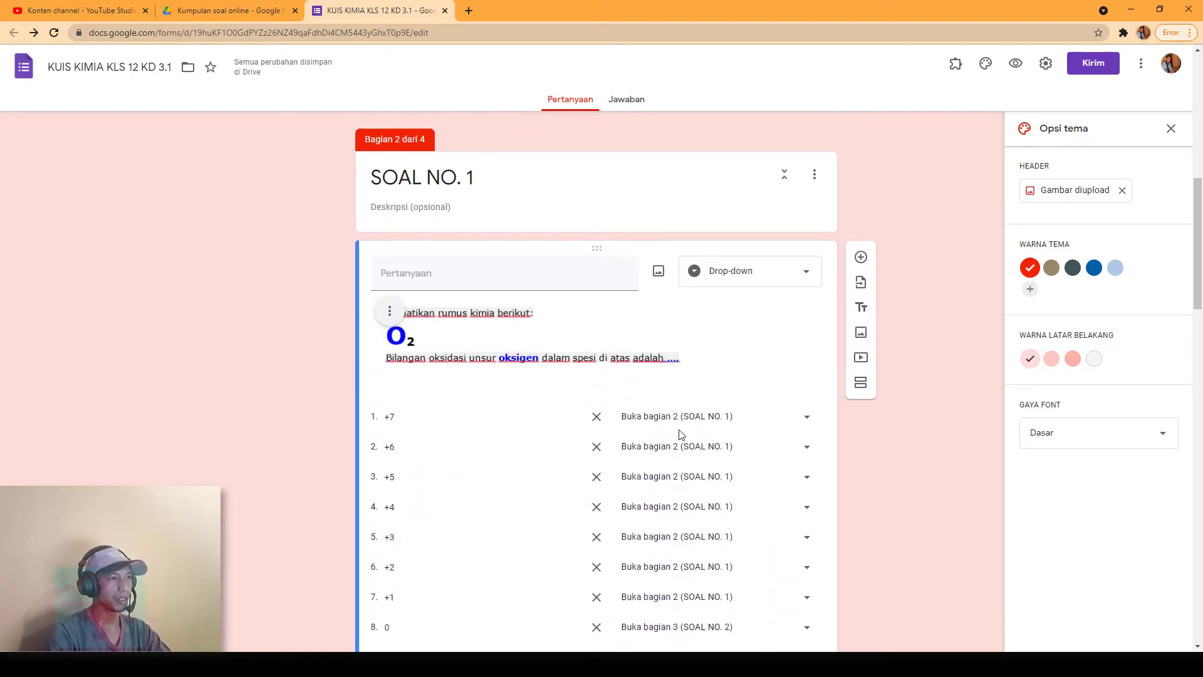
pyautogui.scroll(-9, 589, 451)
pyautogui.scroll(3, 782, 434)
pyautogui.scroll(10, 815, 426)
pyautogui.scroll(-4, 848, 420)
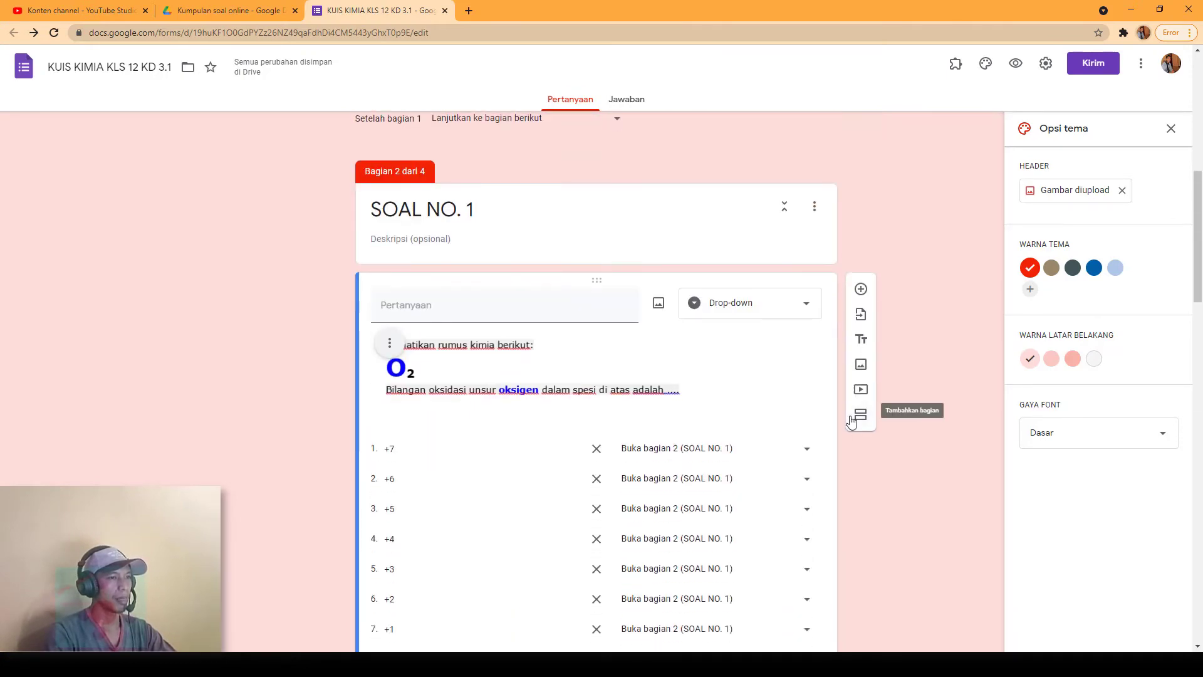
pyautogui.scroll(-3, 848, 425)
pyautogui.scroll(1, 848, 425)
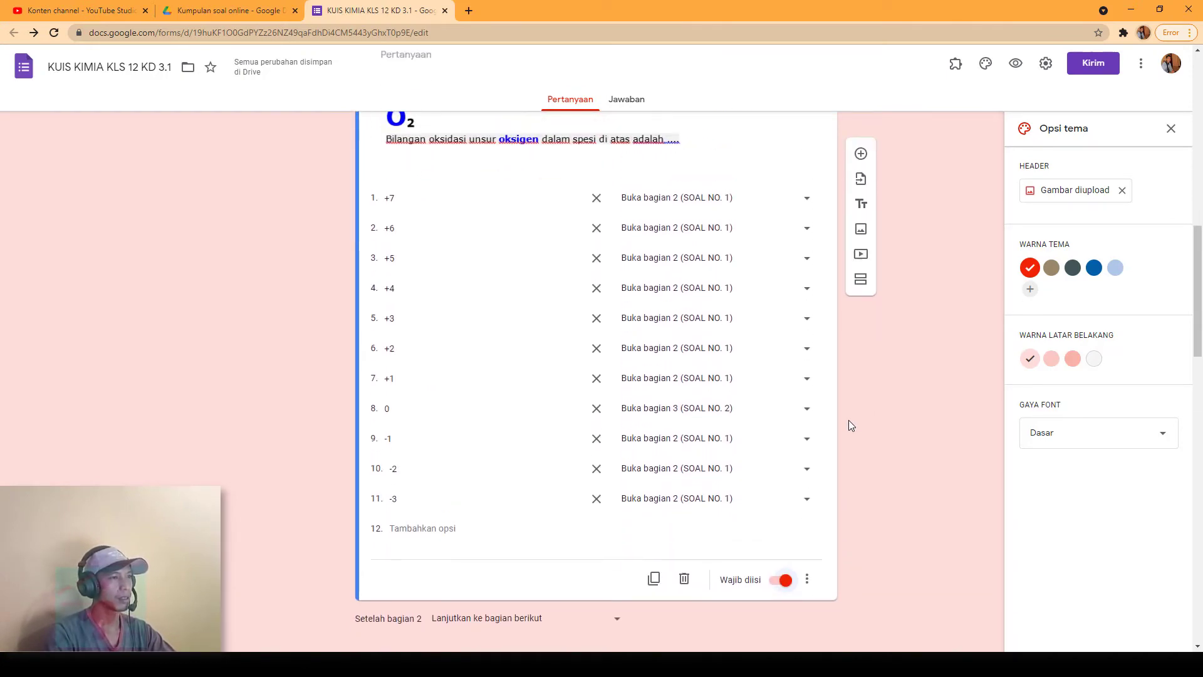
pyautogui.scroll(2, 833, 460)
pyautogui.scroll(-7, 833, 454)
pyautogui.scroll(-2, 495, 457)
# Step: Make the Fe³⁺ question required with section jumps: +3 to SOAL NO. 3; +4 to +7 back to SOAL NO. 2
pyautogui.click(727, 369)
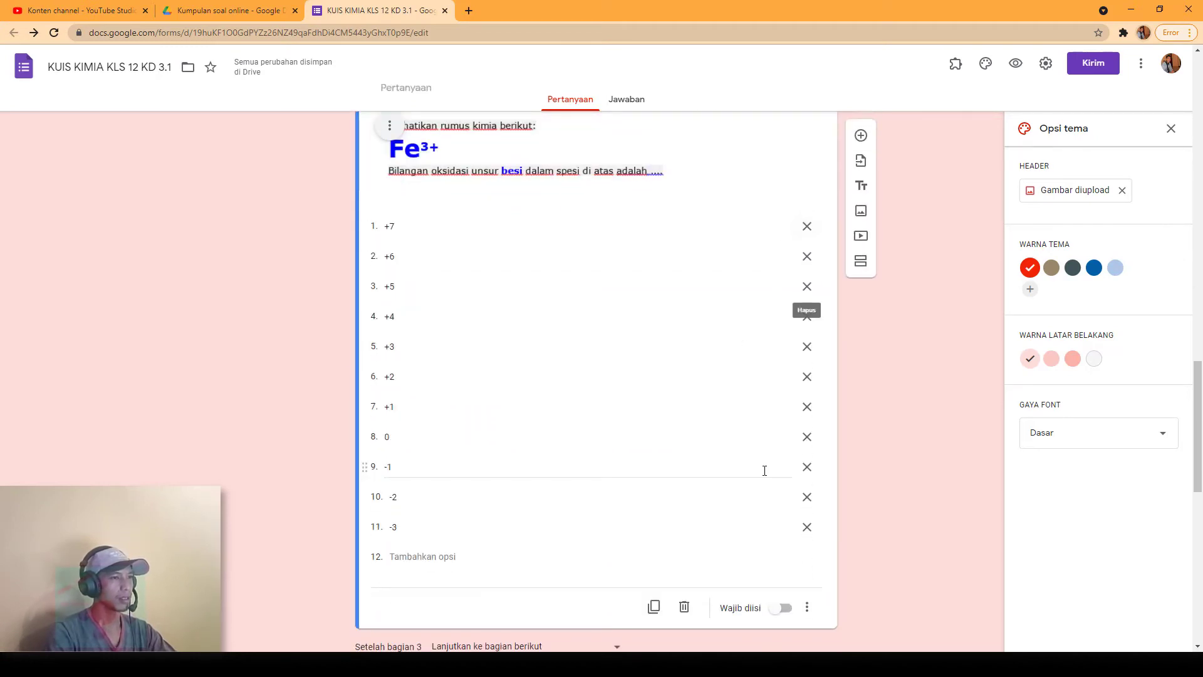
pyautogui.click(784, 611)
pyautogui.click(806, 582)
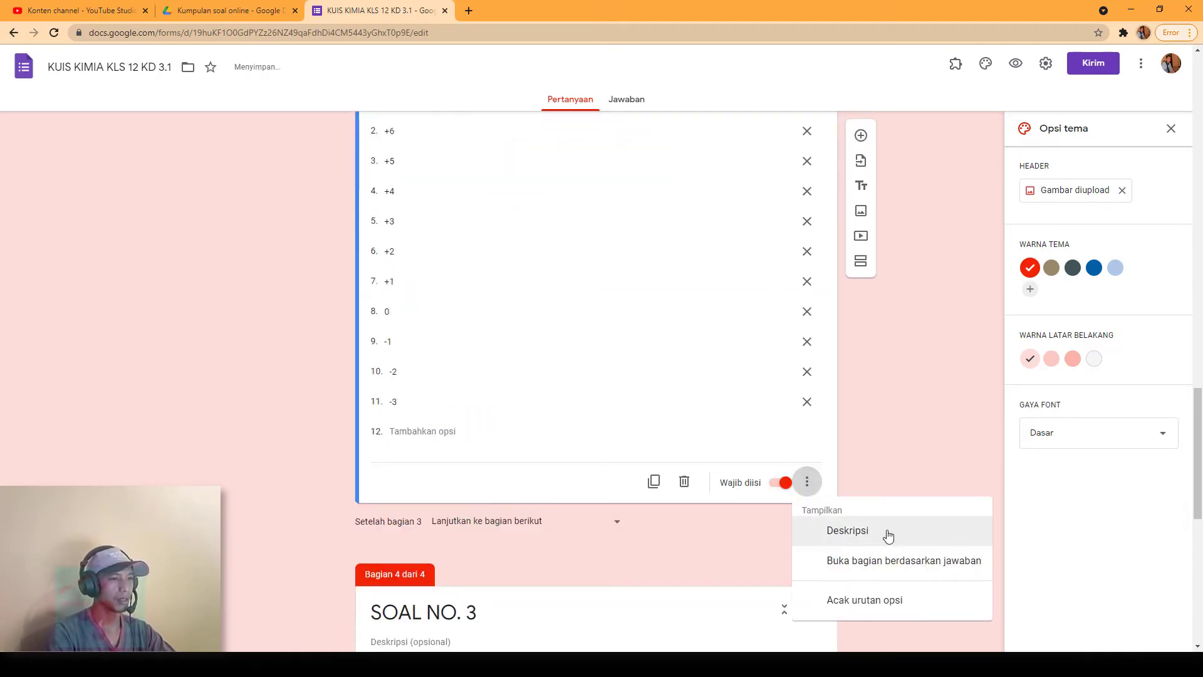
pyautogui.click(884, 559)
pyautogui.scroll(1, 520, 255)
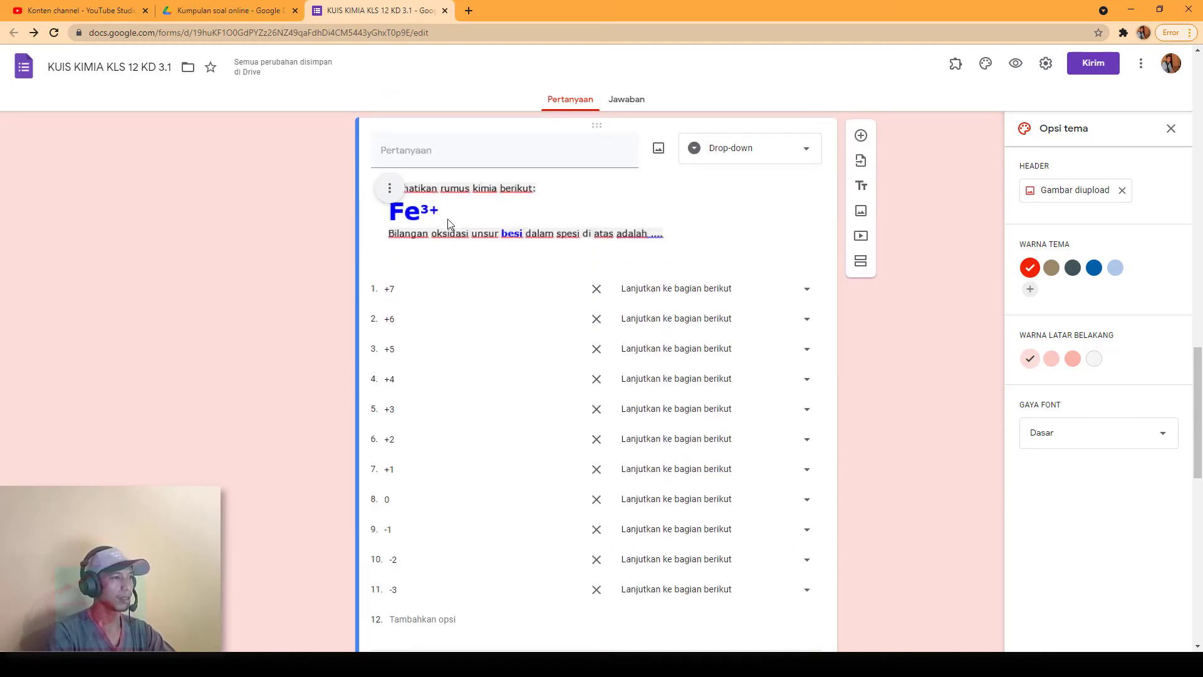
pyautogui.click(807, 415)
pyautogui.click(736, 529)
pyautogui.click(807, 378)
pyautogui.click(749, 469)
pyautogui.click(807, 348)
pyautogui.click(780, 401)
pyautogui.click(806, 318)
pyautogui.click(749, 408)
pyautogui.click(806, 289)
pyautogui.click(735, 349)
pyautogui.scroll(-2, 802, 355)
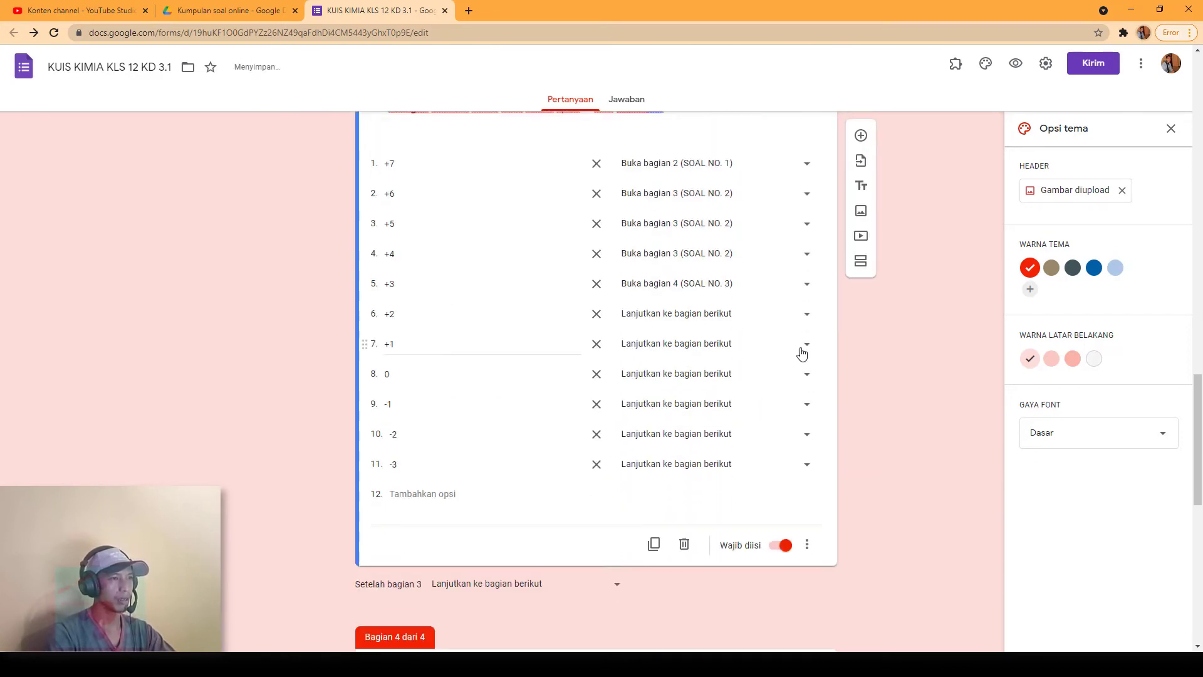
pyautogui.click(812, 174)
pyautogui.click(739, 191)
# Step: Send Fe³⁺ answers +2, +1, 0, -1, -2 and -3 back to SOAL NO. 2
pyautogui.scroll(-1, 777, 325)
pyautogui.click(806, 251)
pyautogui.click(815, 339)
pyautogui.click(806, 311)
pyautogui.click(721, 401)
pyautogui.click(806, 281)
pyautogui.click(724, 371)
pyautogui.click(800, 345)
pyautogui.click(744, 425)
pyautogui.scroll(-2, 772, 296)
pyautogui.click(777, 246)
pyautogui.click(740, 336)
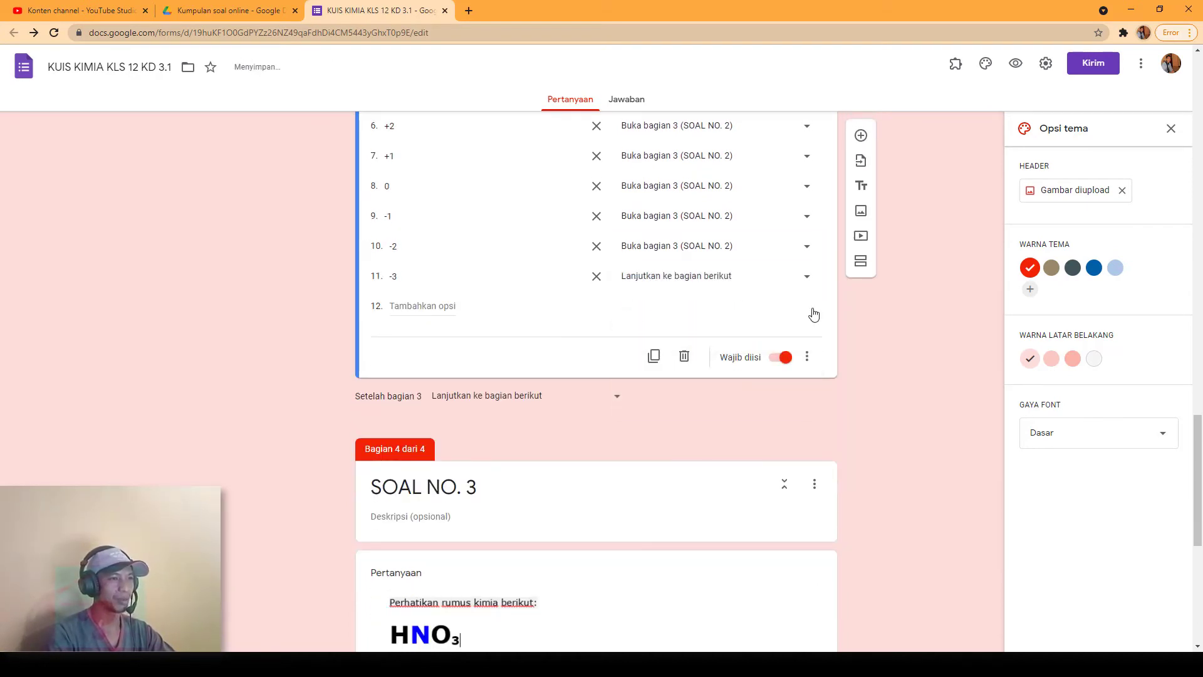
pyautogui.click(808, 275)
pyautogui.click(737, 366)
pyautogui.scroll(-7, 794, 439)
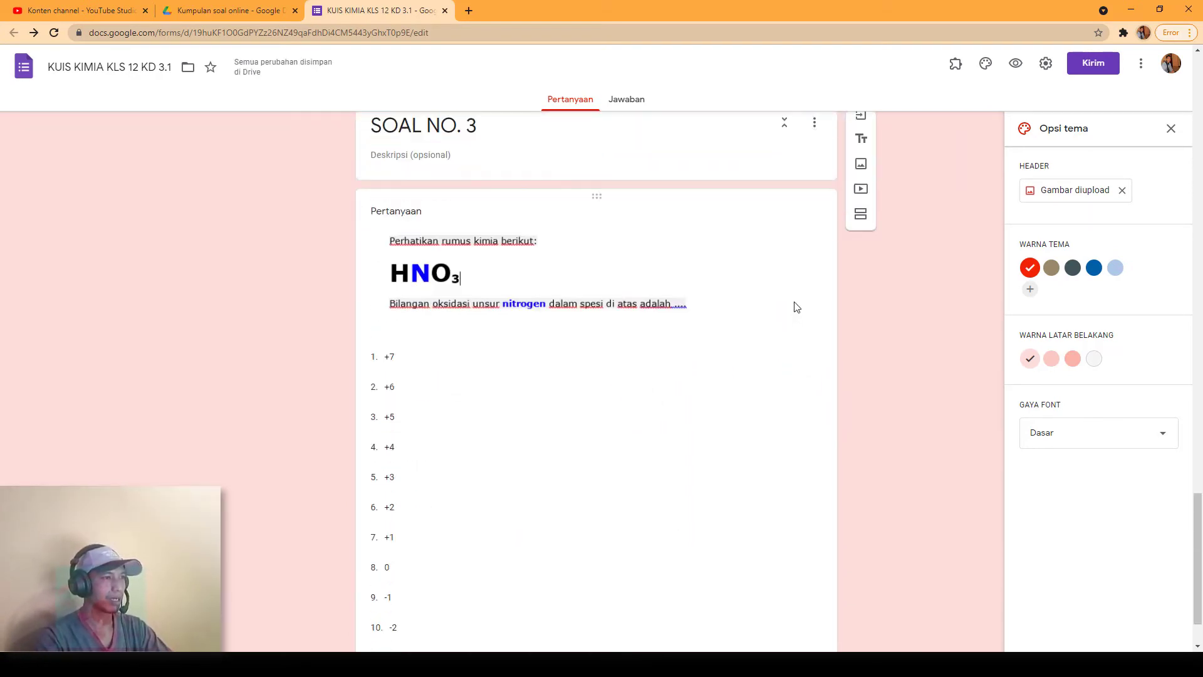
# Step: Turn on answer-based section jumps for the HNO₃ question and send +7 back to SOAL NO. 3
pyautogui.click(831, 319)
pyautogui.click(807, 586)
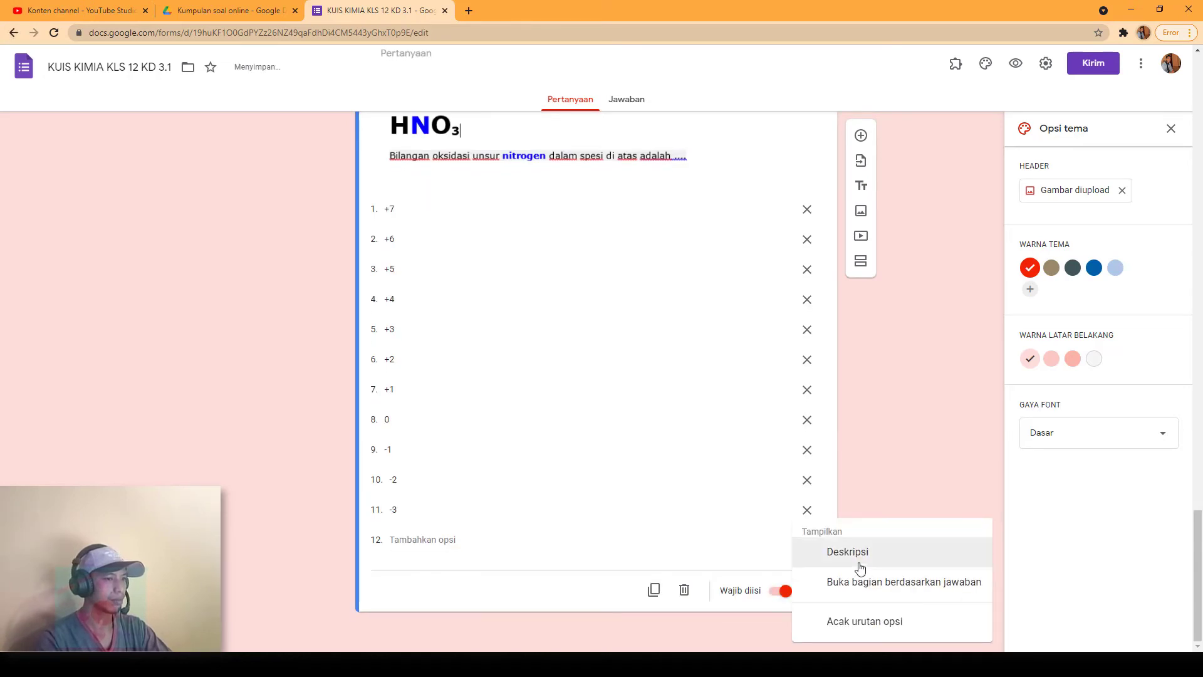
pyautogui.click(871, 577)
pyautogui.click(804, 276)
pyautogui.click(741, 367)
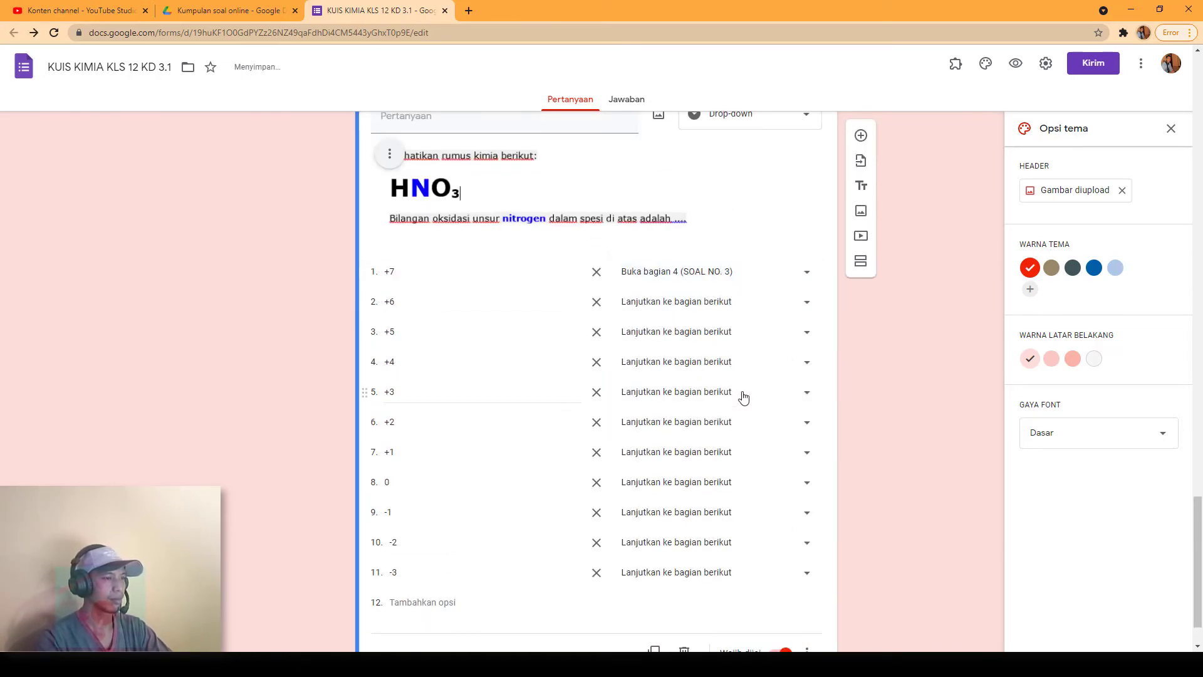
pyautogui.scroll(4, 692, 354)
pyautogui.scroll(-3, 692, 349)
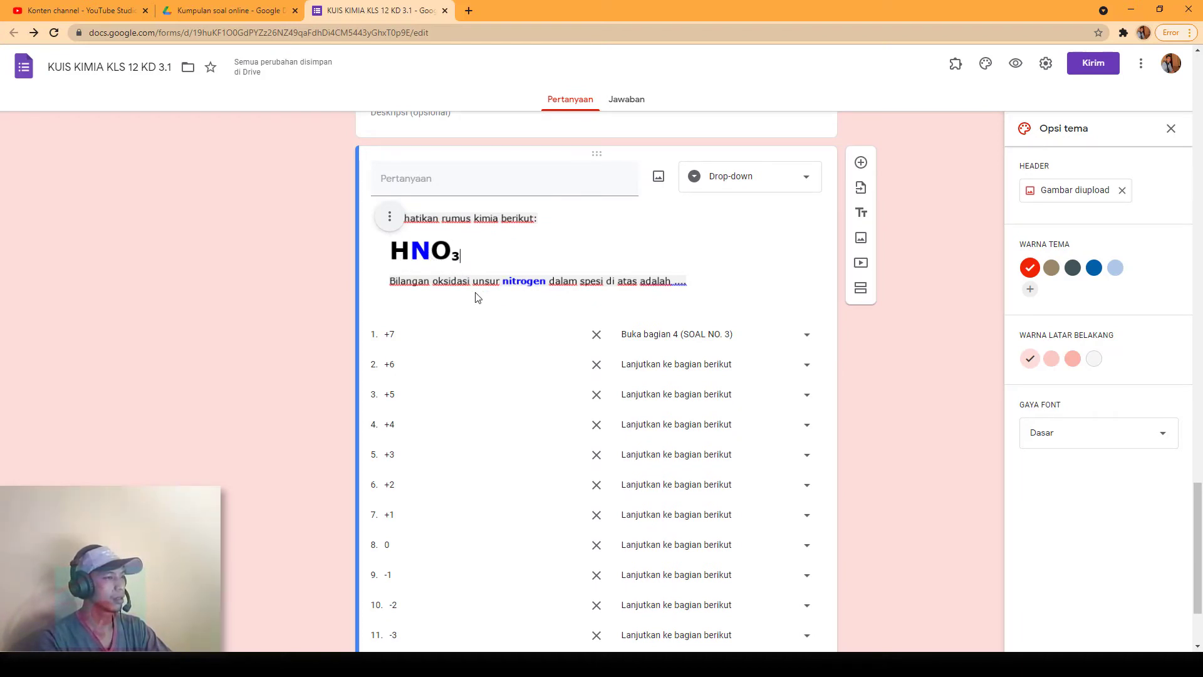
pyautogui.click(404, 256)
# Step: Make answer +5 submit the form and send +6, +4 and +3 back to SOAL NO. 3
pyautogui.click(805, 364)
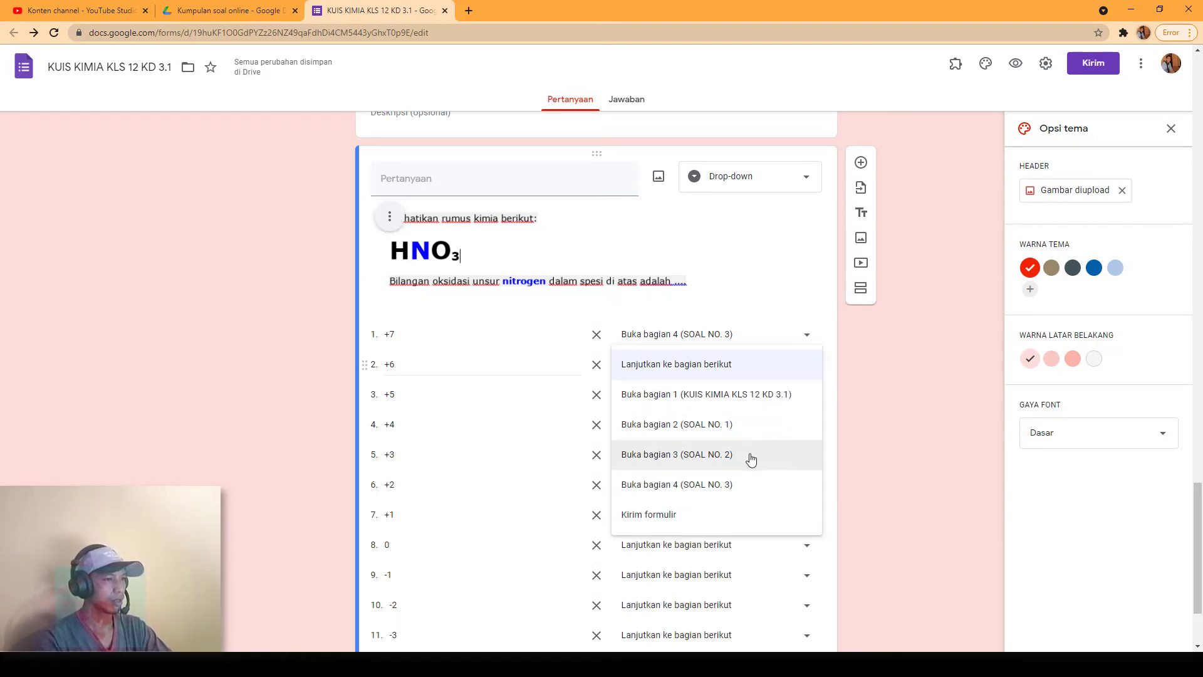
pyautogui.click(746, 484)
pyautogui.click(805, 395)
pyautogui.click(720, 545)
pyautogui.click(797, 426)
pyautogui.click(762, 549)
pyautogui.click(808, 457)
pyautogui.click(773, 548)
# Step: Send answers +2, +1 and 0 back to SOAL NO. 3
pyautogui.scroll(-2, 773, 548)
pyautogui.click(807, 359)
pyautogui.click(784, 478)
pyautogui.click(807, 390)
pyautogui.click(773, 508)
pyautogui.click(807, 419)
pyautogui.click(783, 570)
# Step: Send answers -1, -2 and -3 back to SOAL NO. 3
pyautogui.click(807, 449)
pyautogui.click(783, 537)
pyautogui.click(807, 480)
pyautogui.click(731, 571)
pyautogui.click(803, 512)
pyautogui.click(714, 574)
pyautogui.scroll(3, 873, 469)
pyautogui.scroll(15, 872, 465)
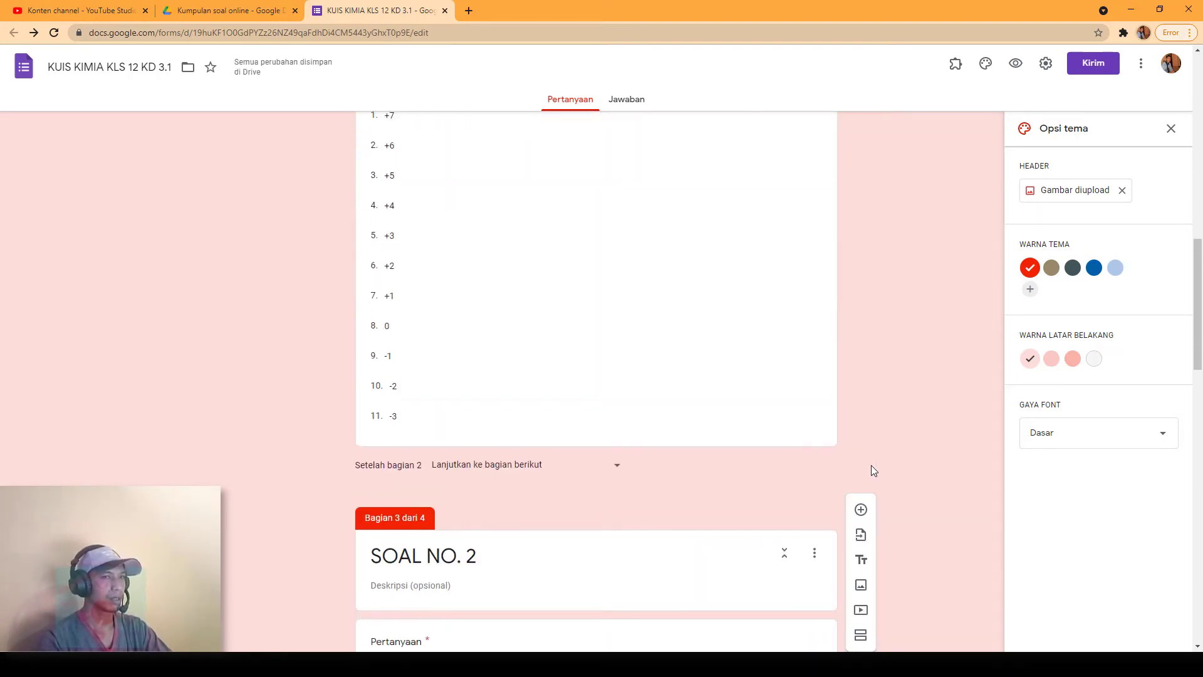
# Step: In Settings, enable 'Batasi ke 1 jawaban' and 'Jadikan ini sebagai kuis', then save
pyautogui.scroll(4, 874, 470)
pyautogui.scroll(10, 894, 371)
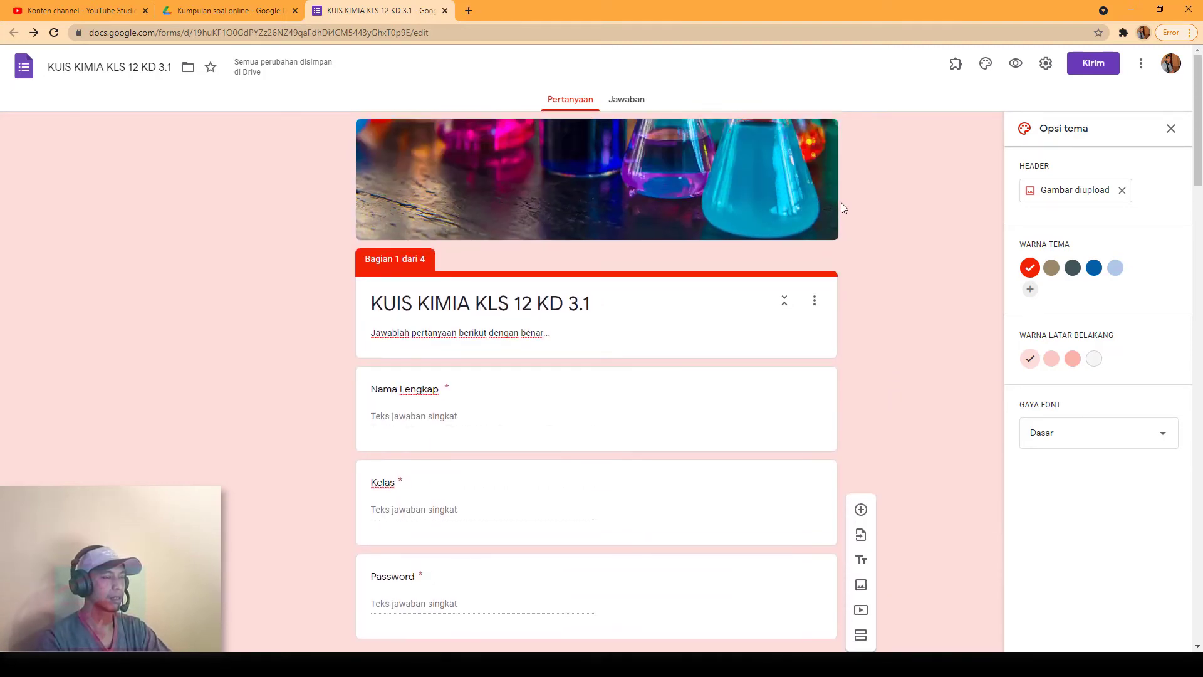
pyautogui.click(1045, 63)
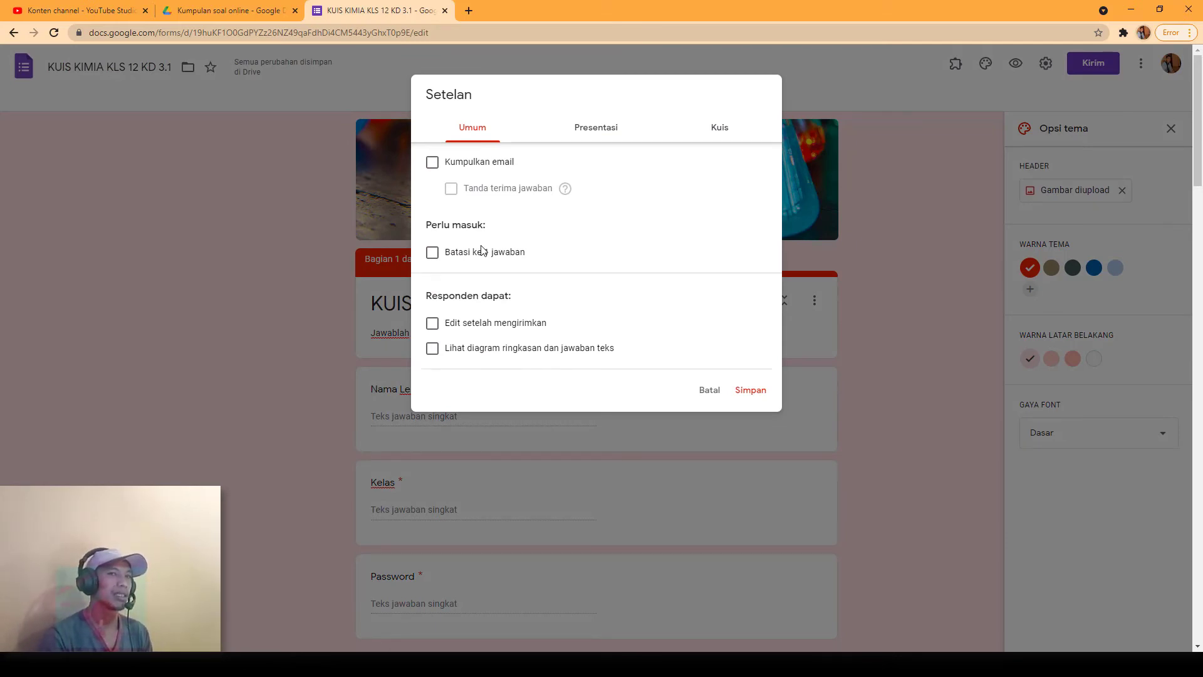
pyautogui.click(433, 252)
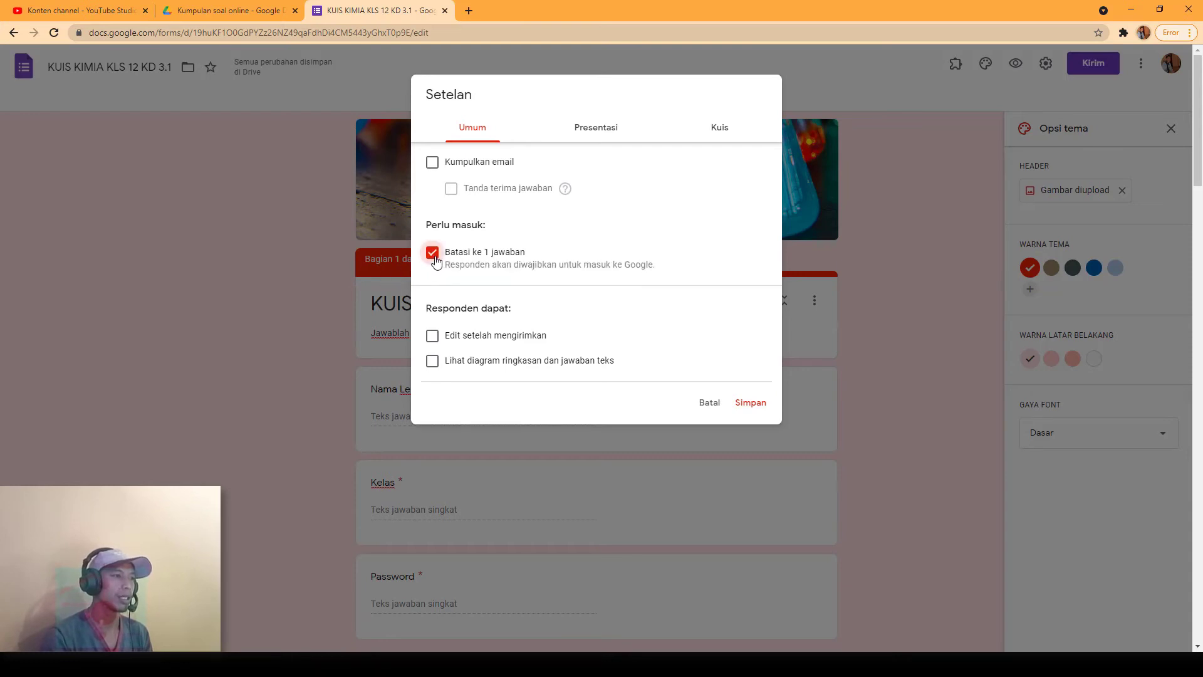
pyautogui.click(719, 130)
pyautogui.click(442, 165)
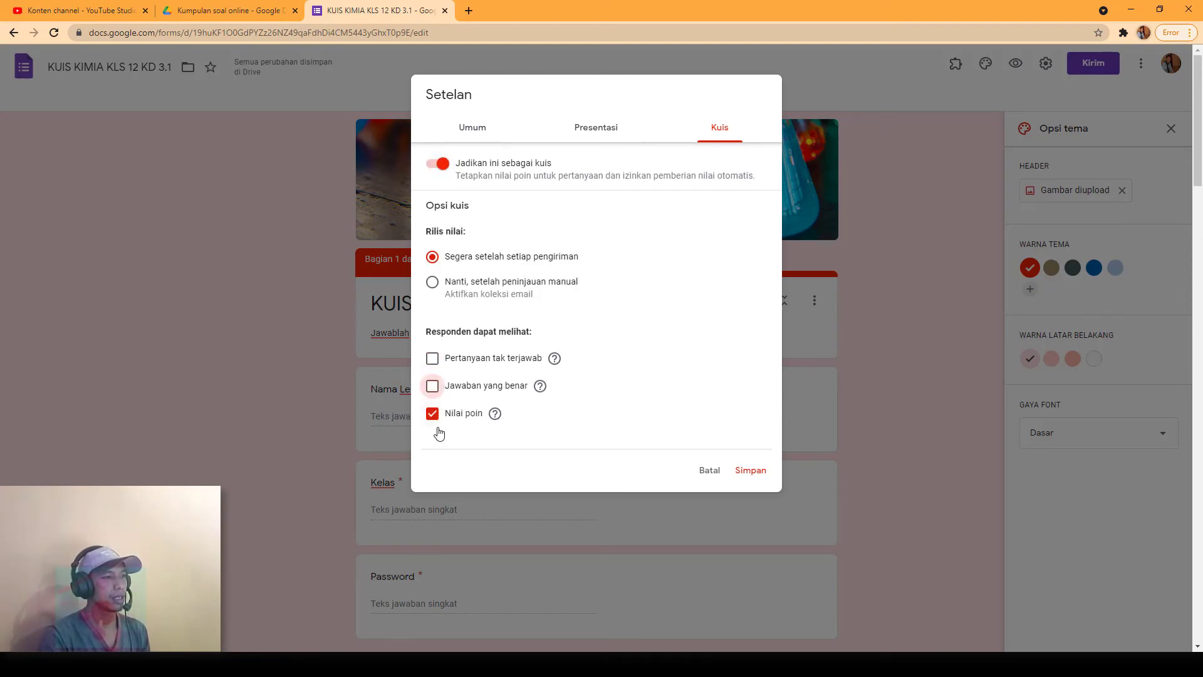
pyautogui.click(751, 470)
pyautogui.scroll(-10, 787, 285)
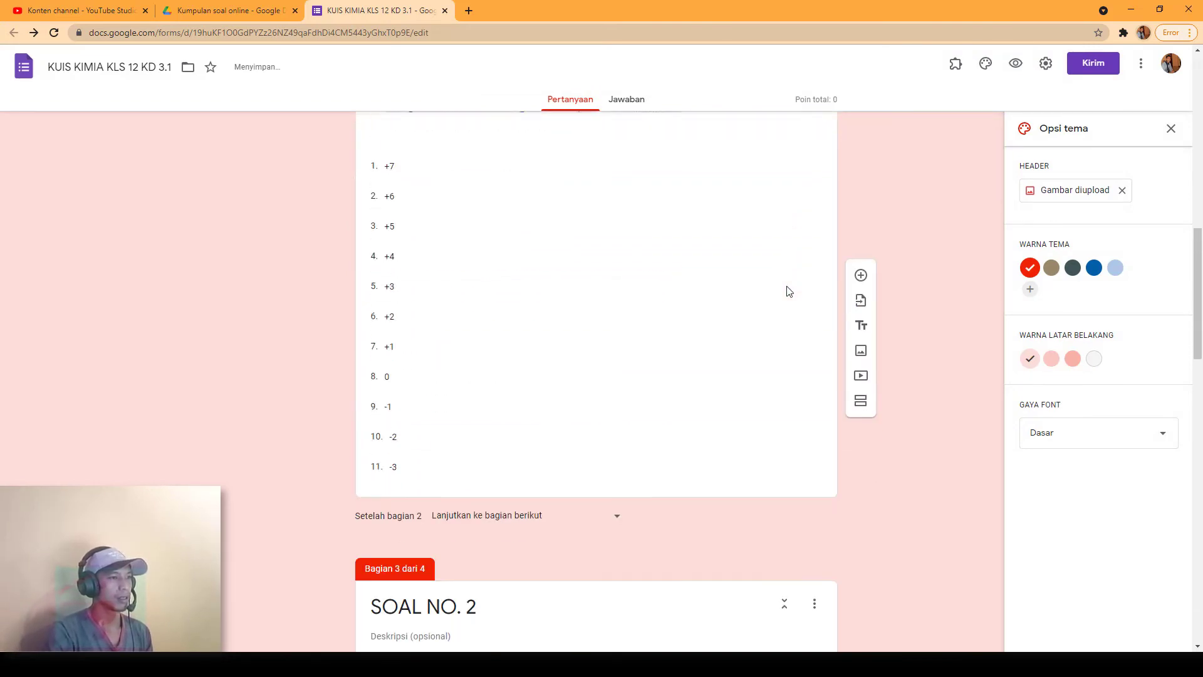
# Step: Mark 0 as the correct answer in the O₂ question's answer key and select its points value
pyautogui.scroll(-4, 787, 292)
pyautogui.scroll(20, 788, 291)
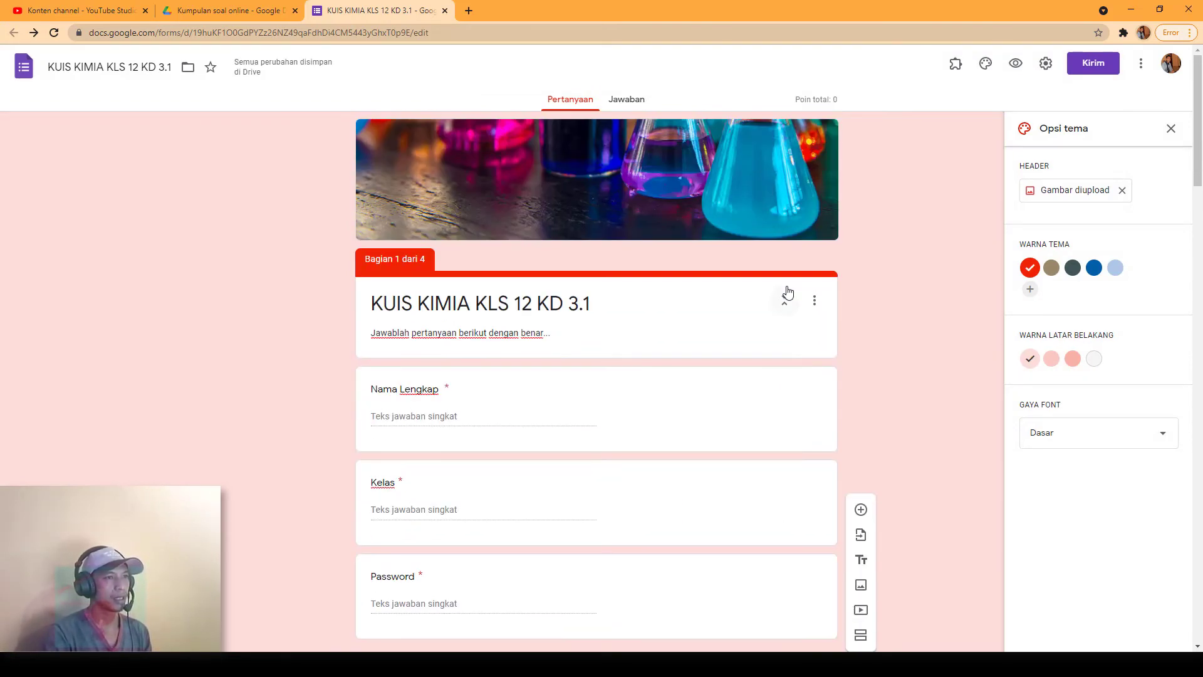
pyautogui.scroll(-10, 787, 457)
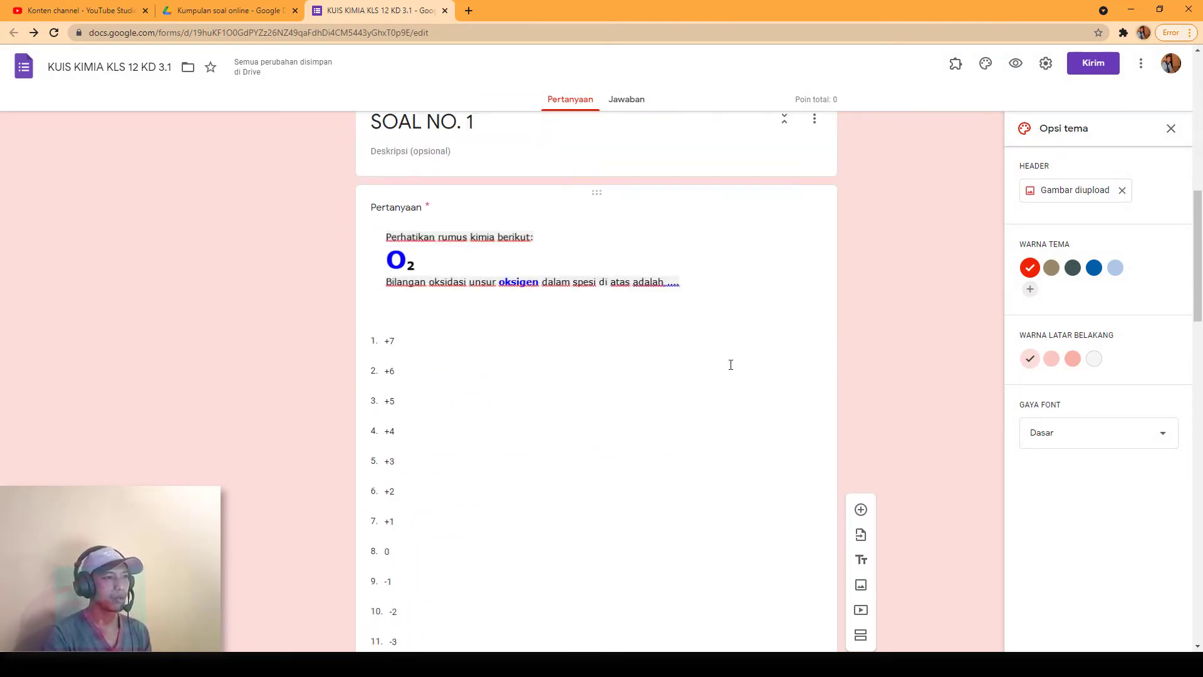
pyautogui.click(787, 208)
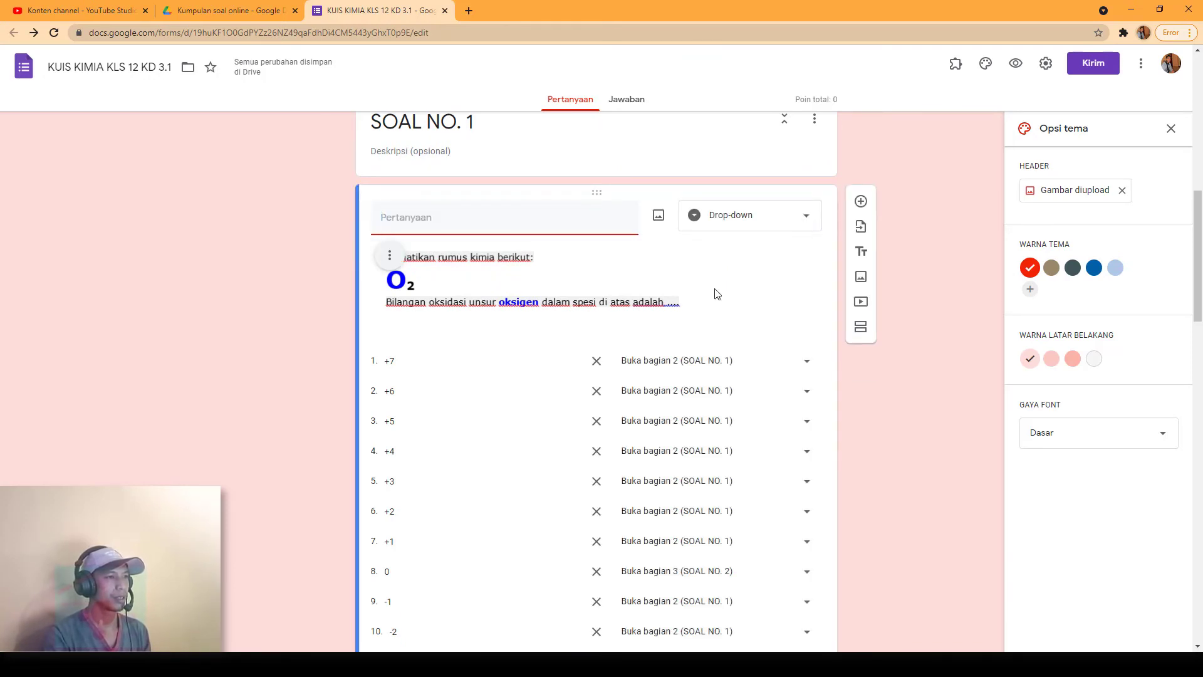
pyautogui.scroll(-5, 502, 510)
pyautogui.click(404, 428)
pyautogui.scroll(-3, 508, 491)
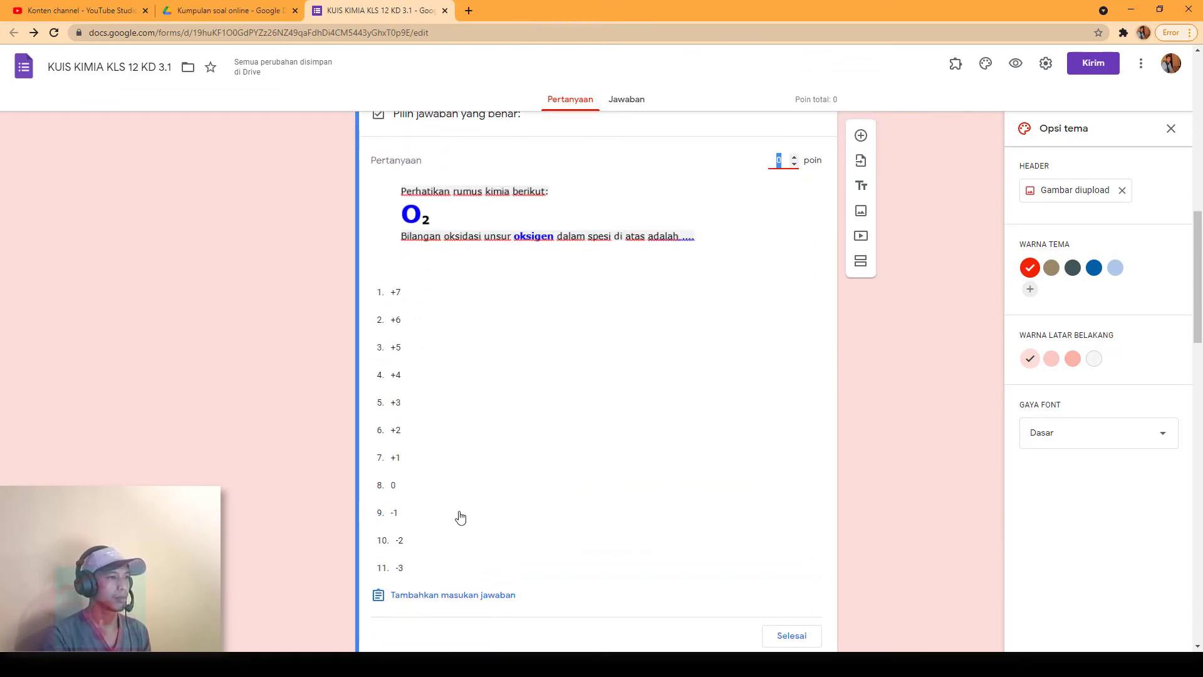
pyautogui.click(413, 487)
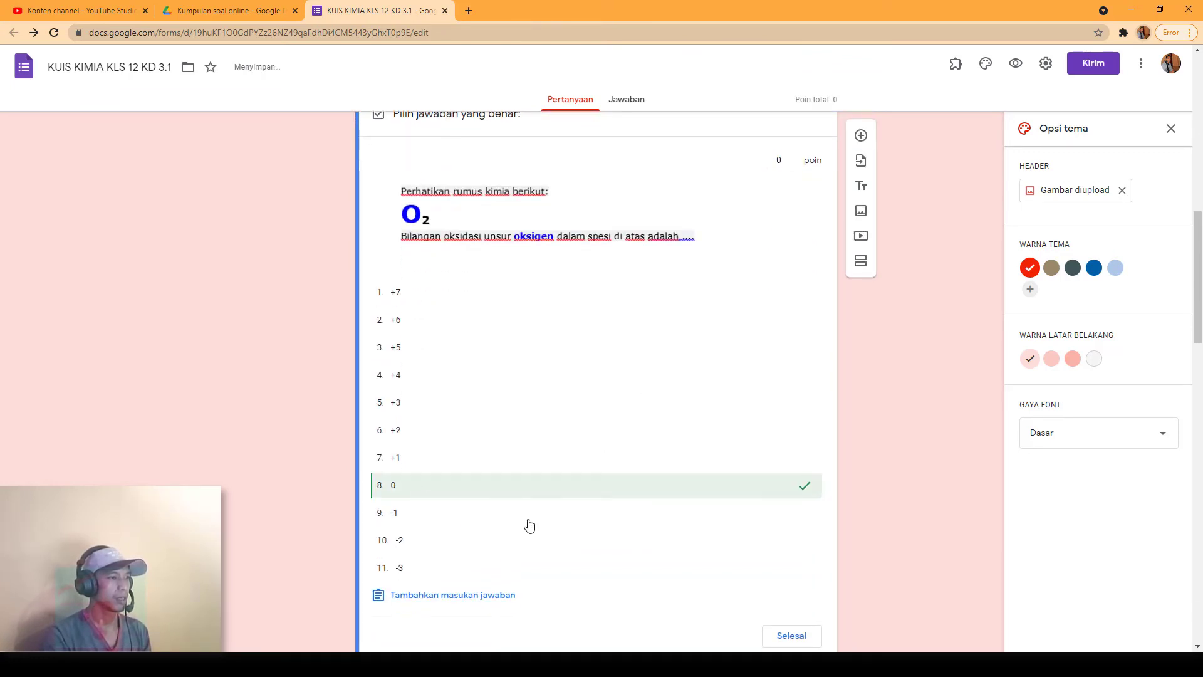
pyautogui.scroll(2, 749, 279)
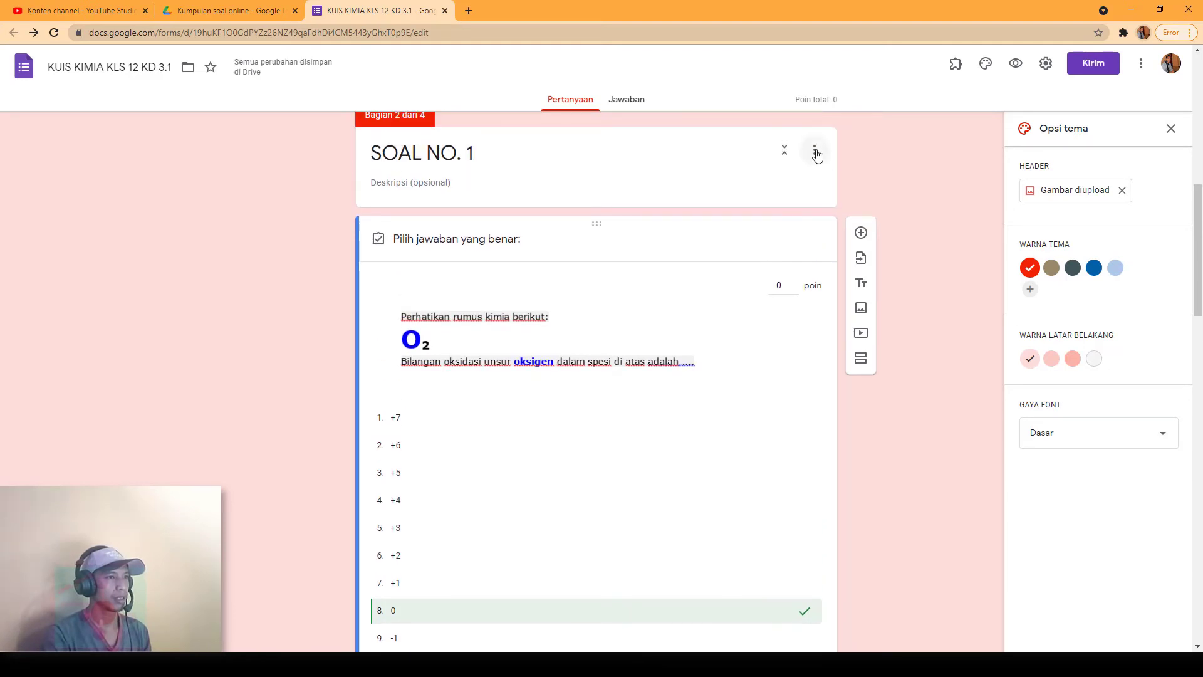
pyautogui.click(815, 153)
pyautogui.click(749, 247)
pyautogui.click(783, 285)
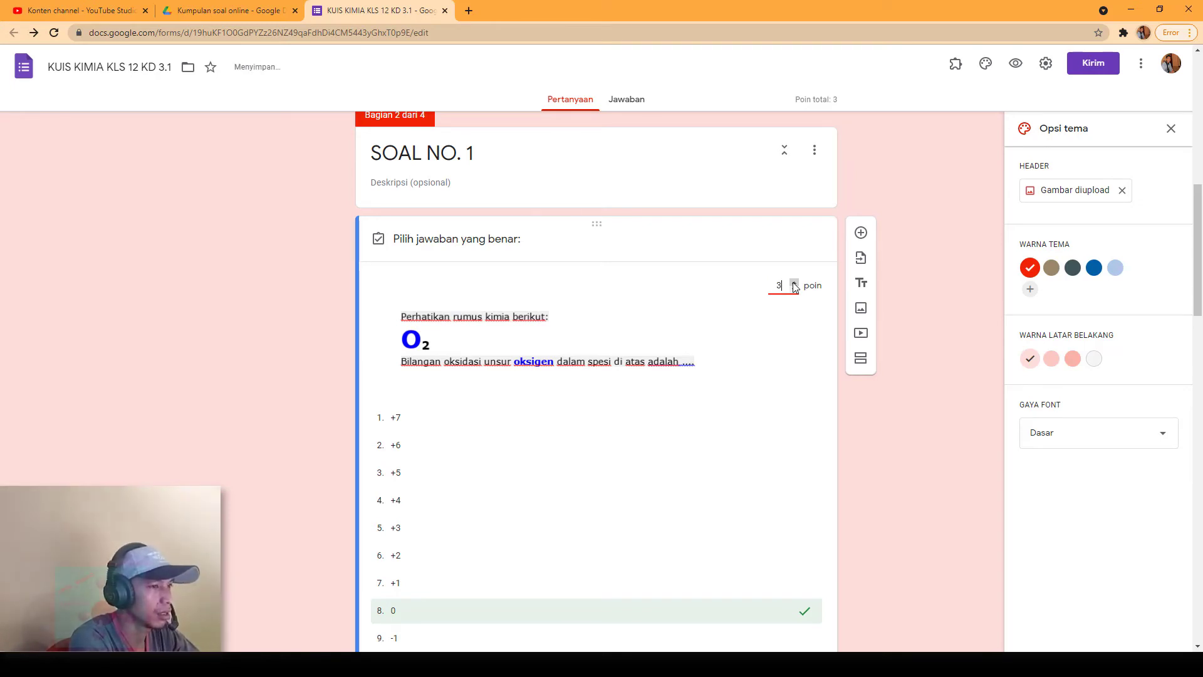
pyautogui.scroll(-10, 771, 376)
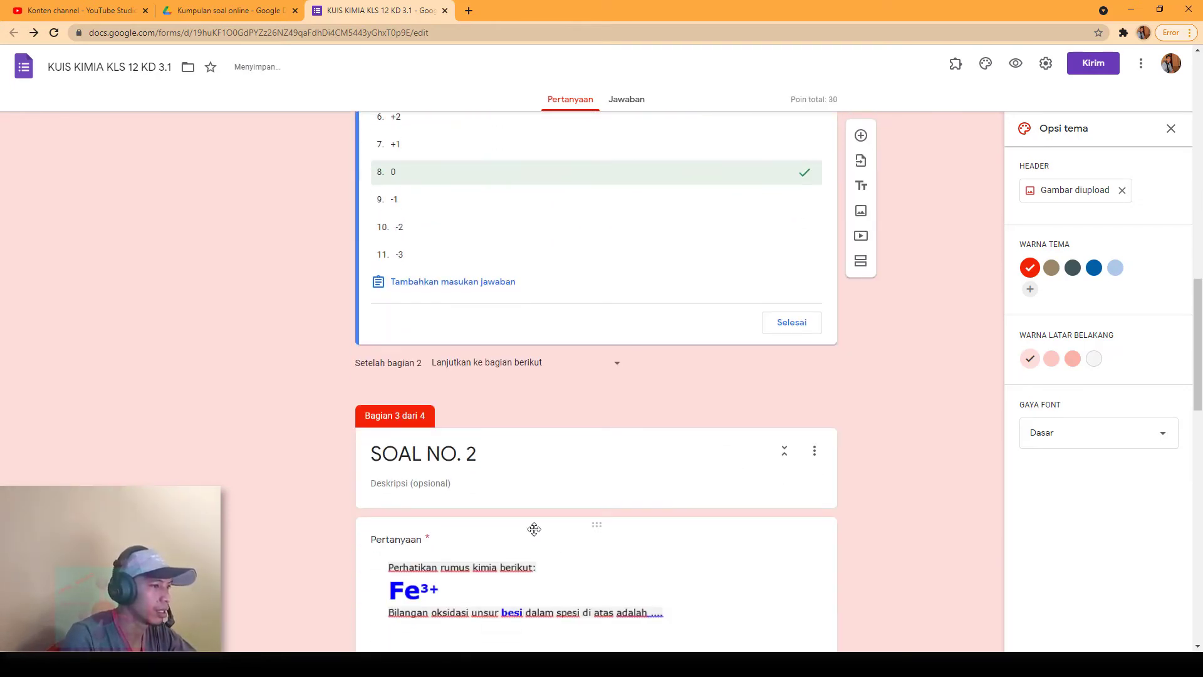
# Step: Give the Fe³⁺ question (SOAL NO. 2) a 30-point answer key with +3 correct
pyautogui.click(575, 373)
pyautogui.scroll(-6, 476, 401)
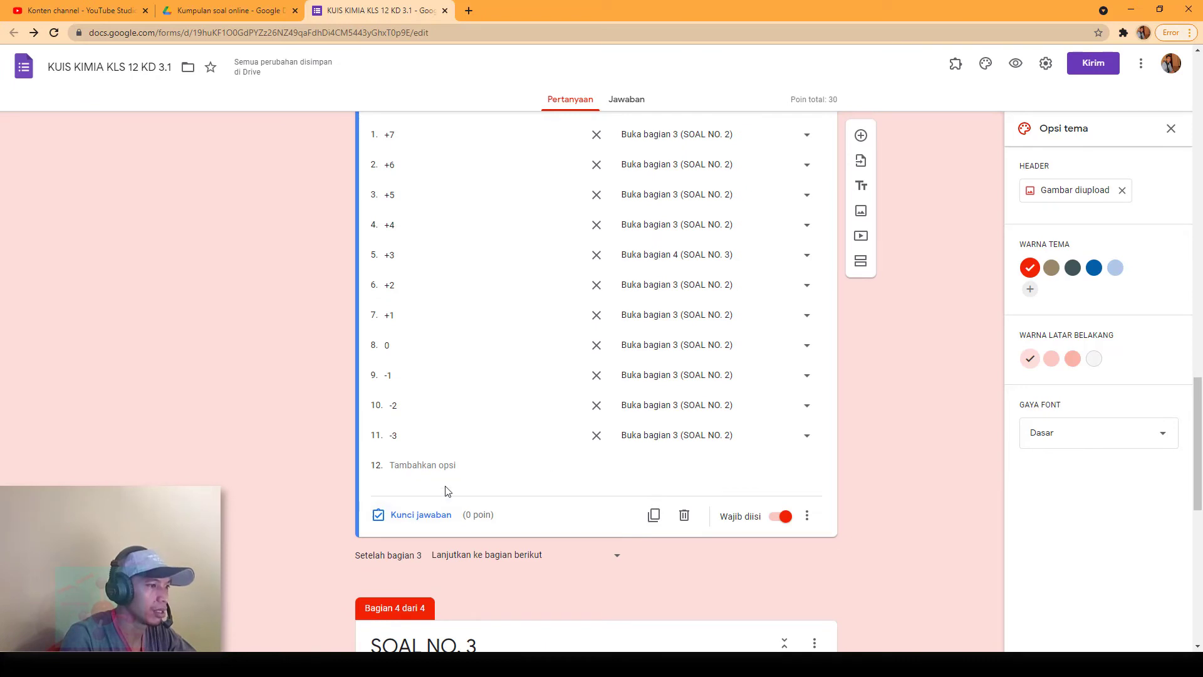
pyautogui.click(423, 520)
pyautogui.scroll(-5, 683, 338)
pyautogui.scroll(4, 694, 341)
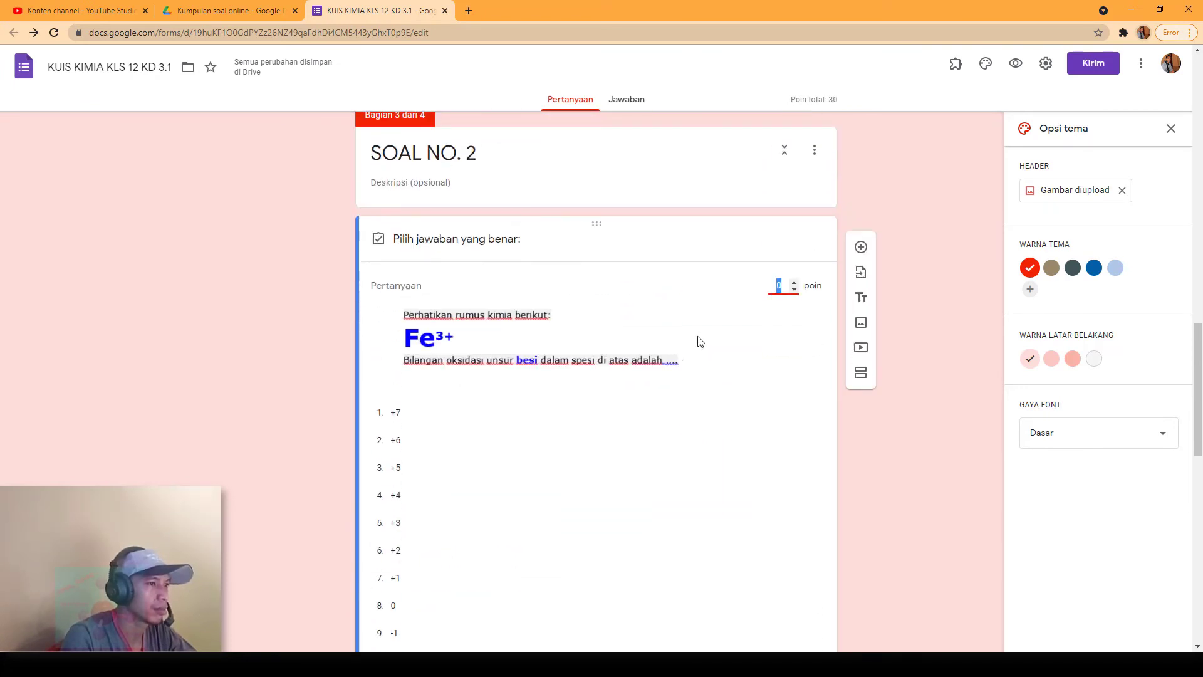
pyautogui.write('30')
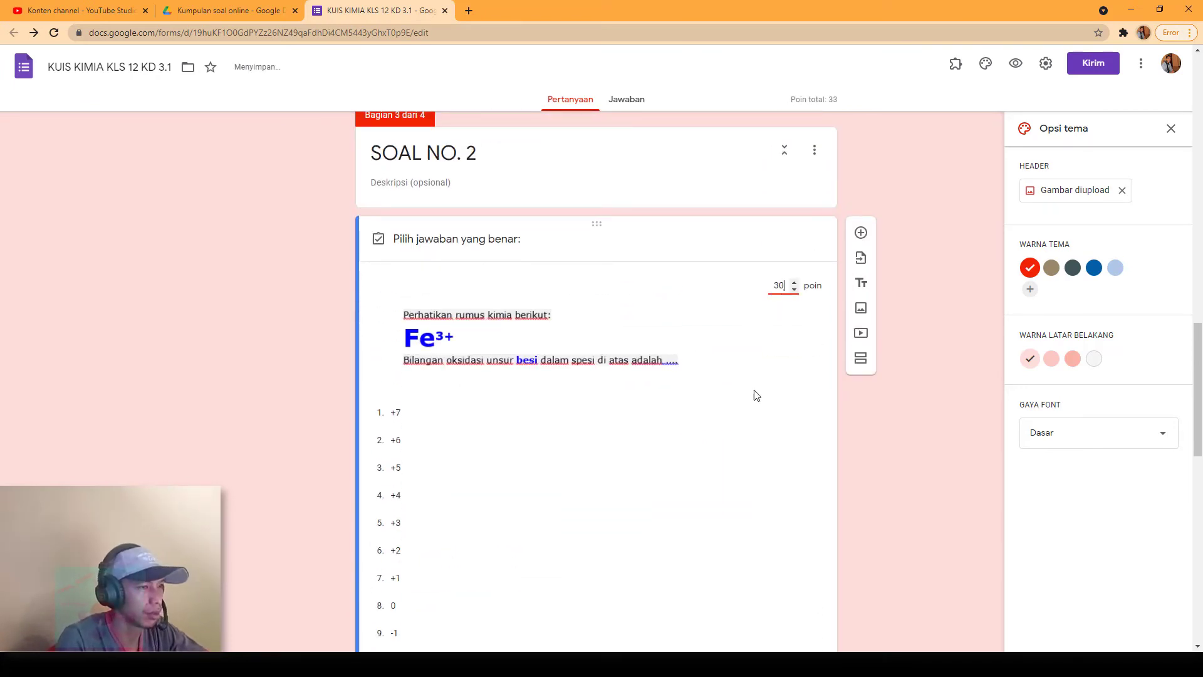
pyautogui.scroll(-4, 540, 513)
pyautogui.scroll(2, 464, 433)
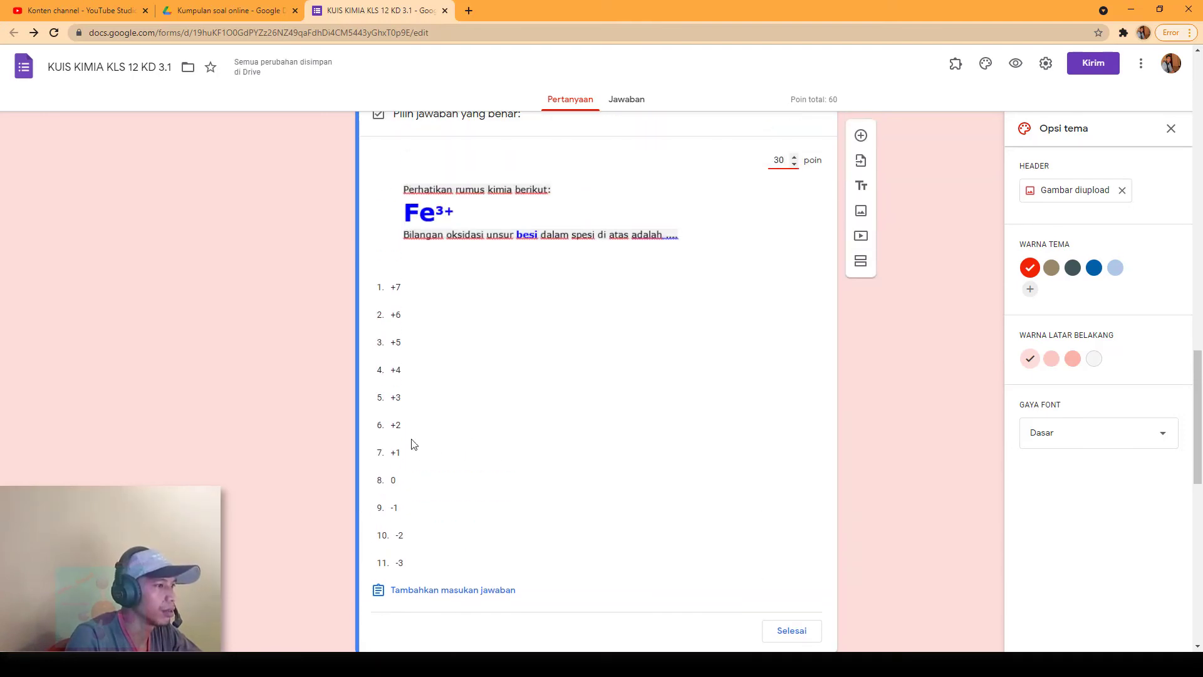
pyautogui.click(395, 401)
pyautogui.scroll(-4, 505, 462)
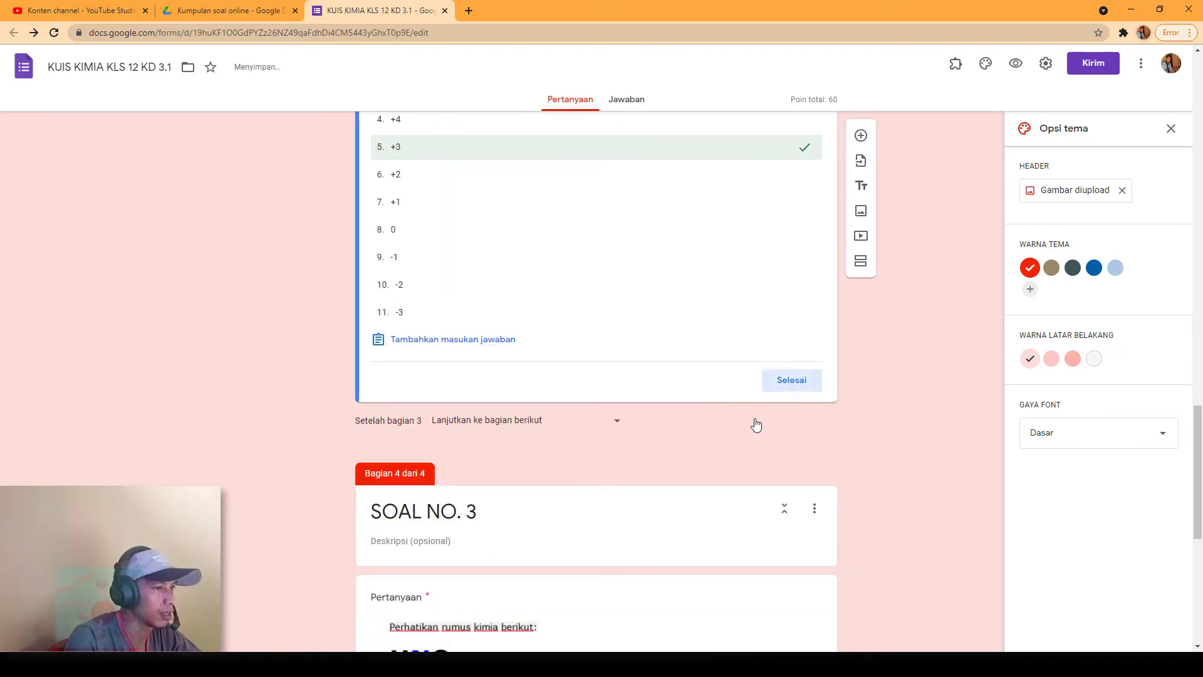
pyautogui.click(778, 383)
pyautogui.scroll(-9, 701, 479)
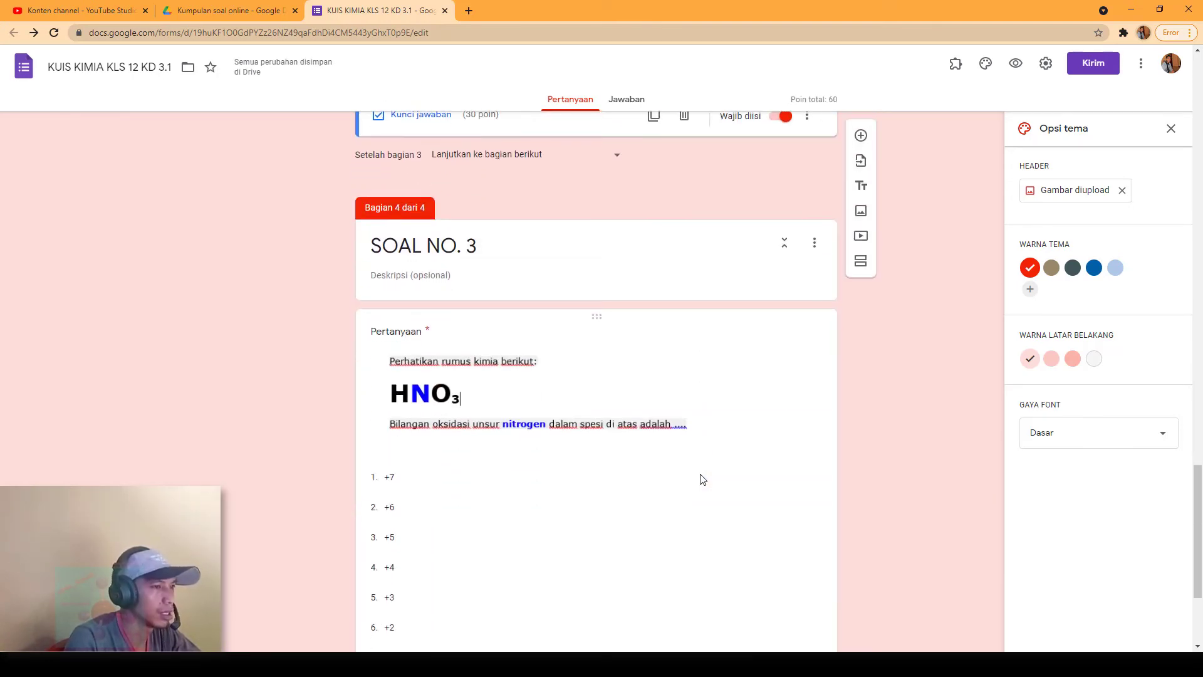
# Step: Give the HNO₃ question (SOAL NO. 3) a 40-point answer key with +5 correct
pyautogui.tripleClick(581, 249)
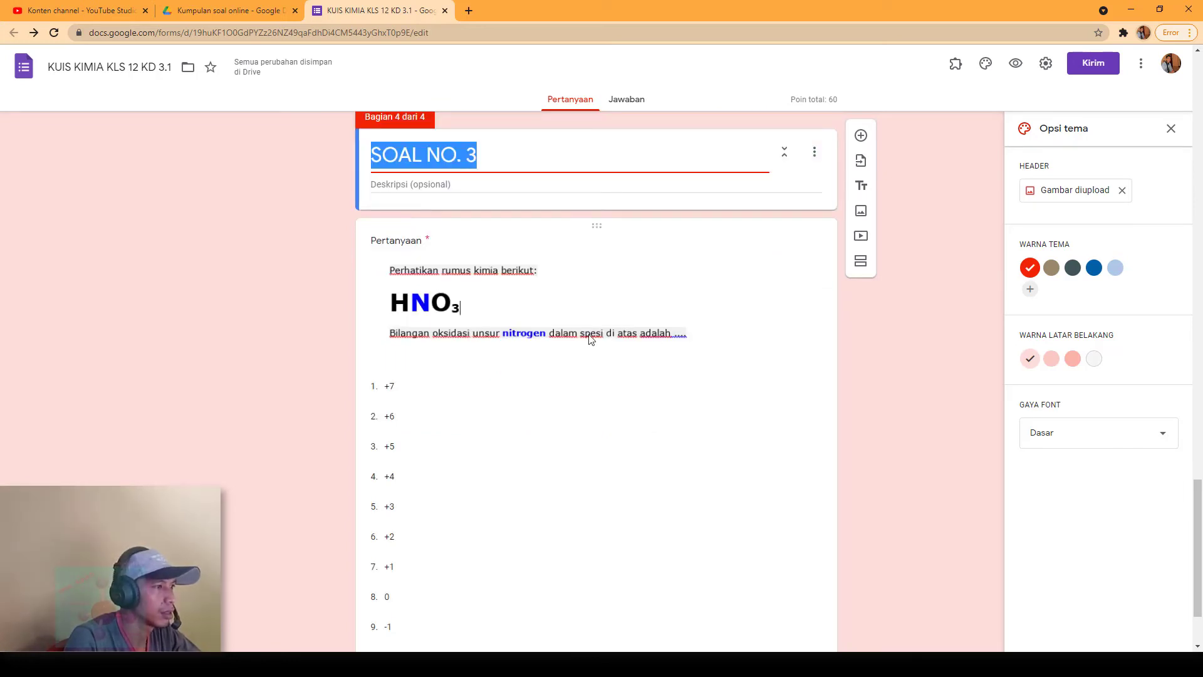
pyautogui.scroll(-2, 592, 341)
pyautogui.click(670, 130)
pyautogui.scroll(-2, 470, 537)
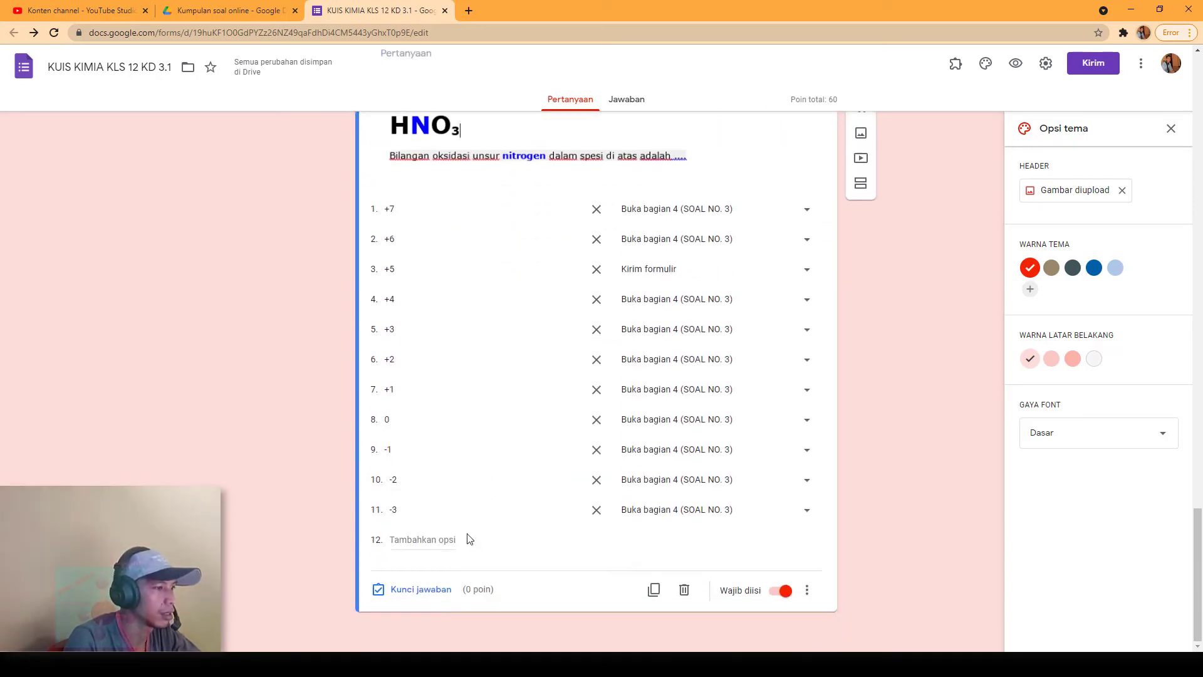
pyautogui.click(426, 585)
pyautogui.scroll(-2, 473, 505)
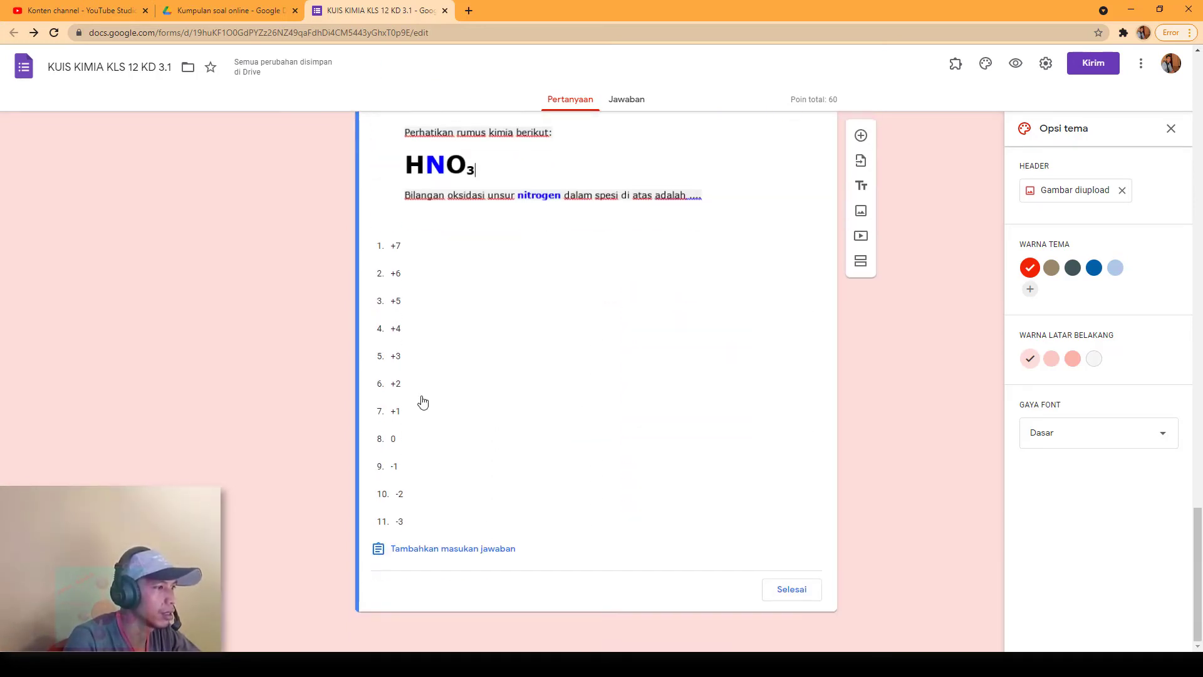
pyautogui.click(403, 303)
pyautogui.scroll(3, 708, 399)
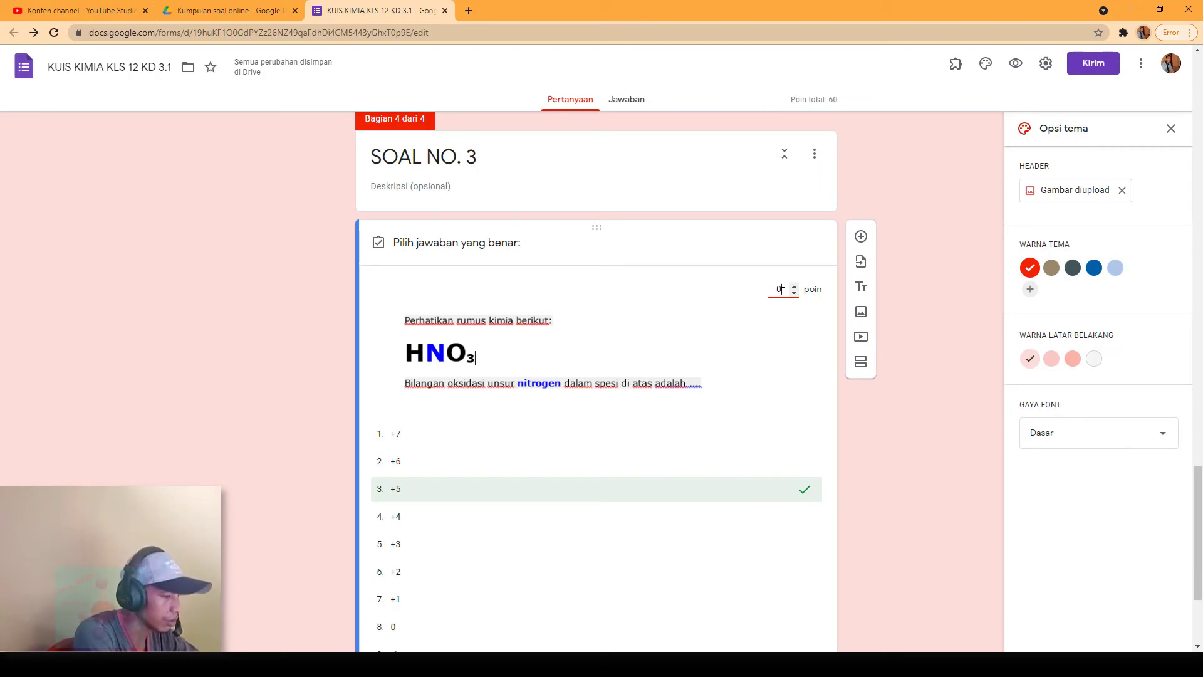
pyautogui.write('40')
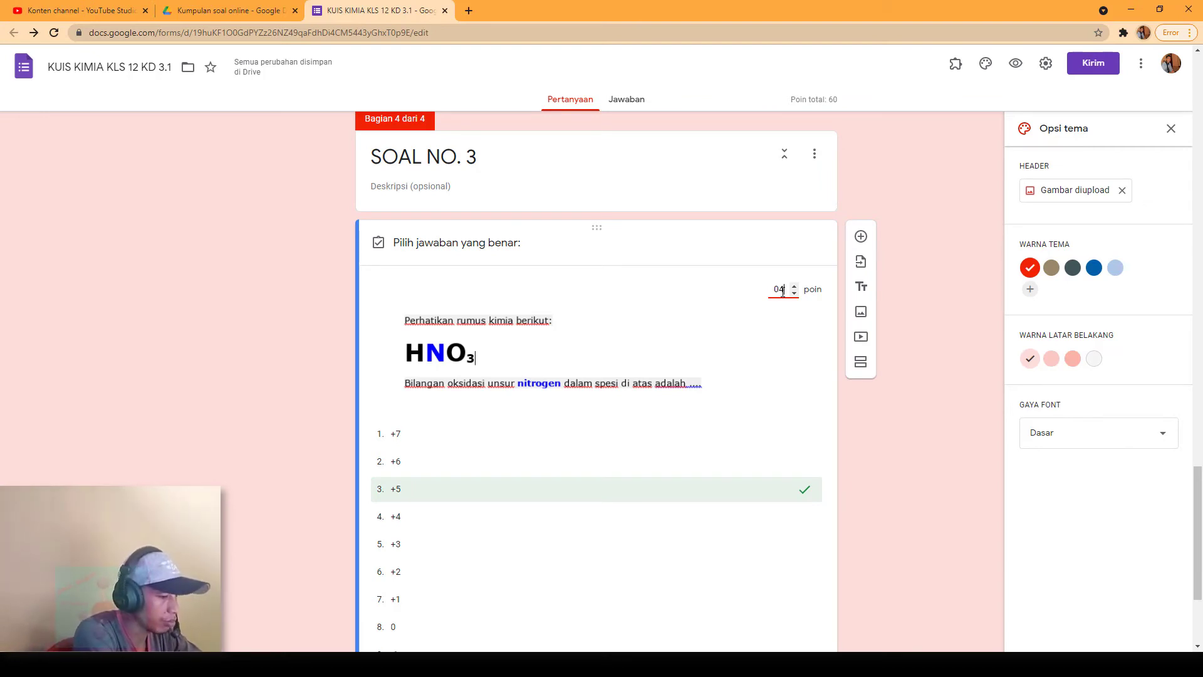
pyautogui.scroll(-3, 750, 435)
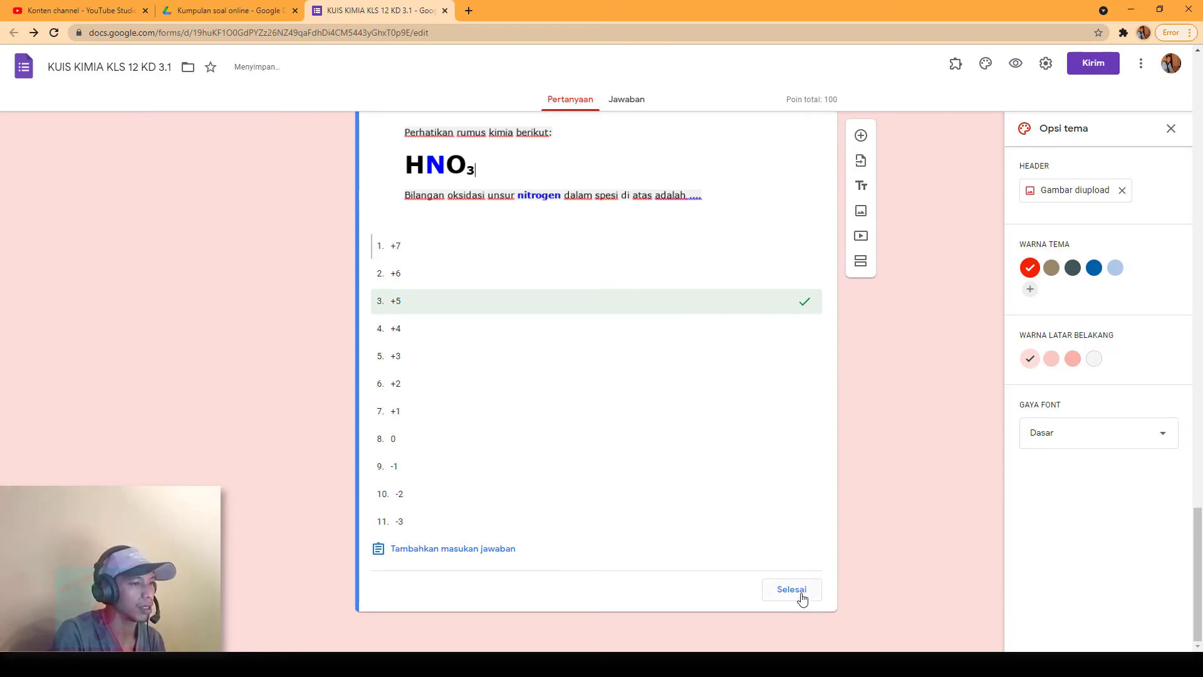
pyautogui.click(791, 590)
pyautogui.scroll(10, 878, 517)
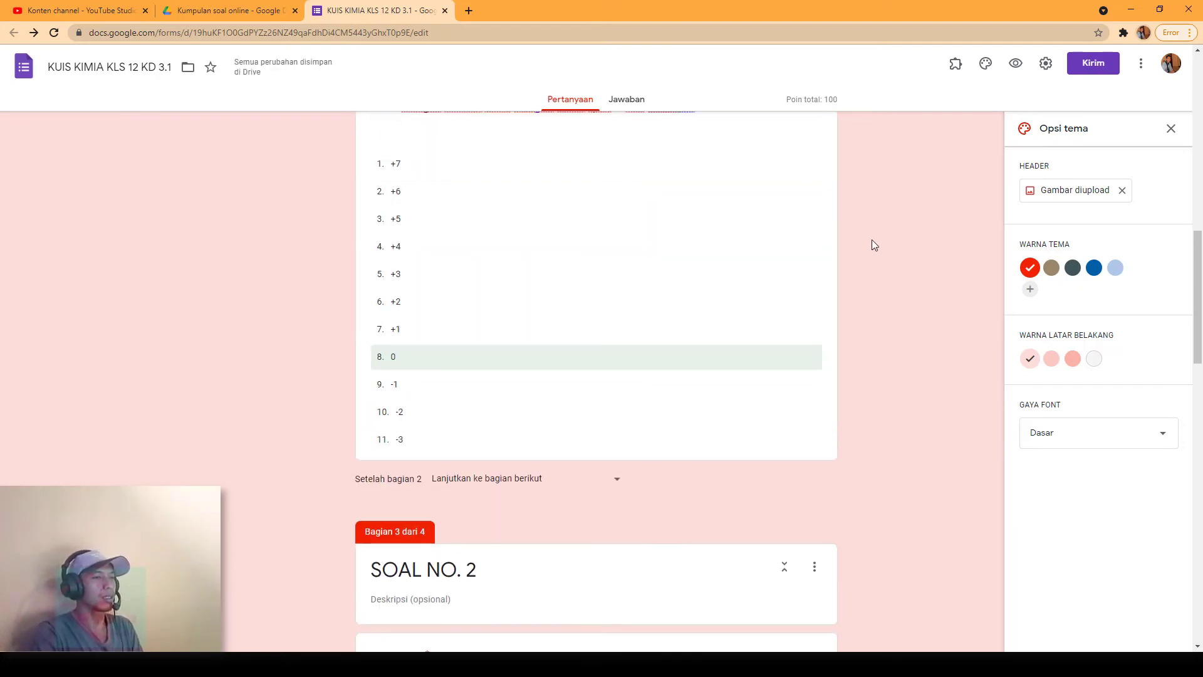
pyautogui.scroll(15, 765, 191)
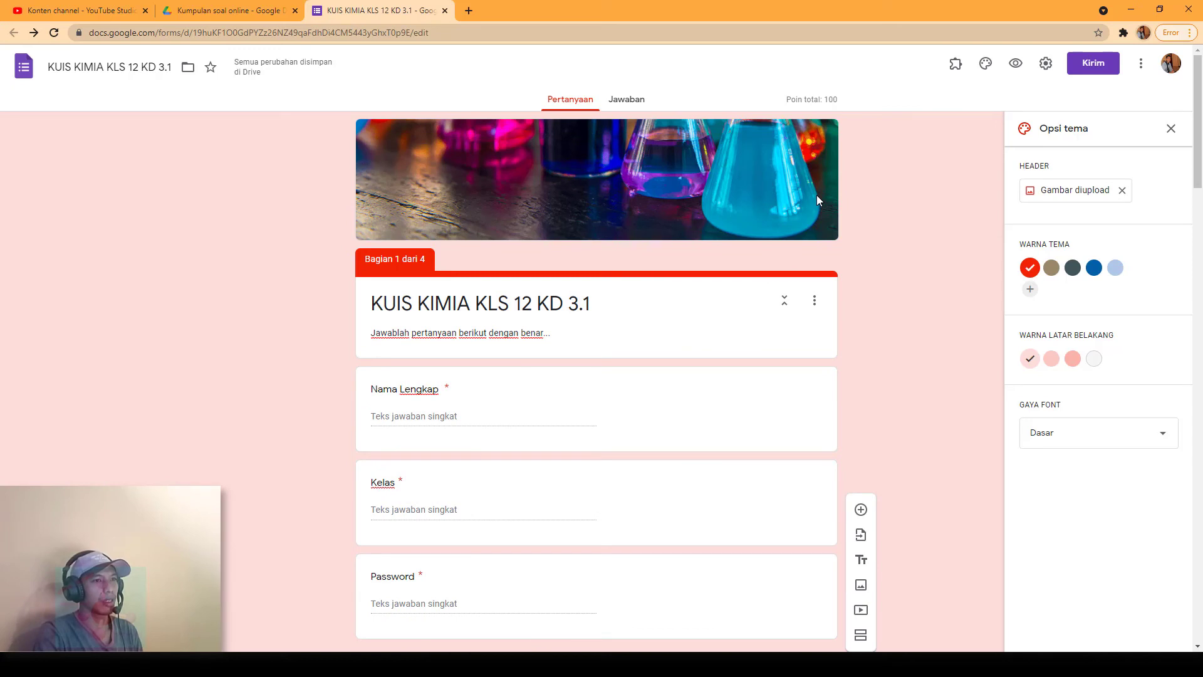
pyautogui.click(1016, 64)
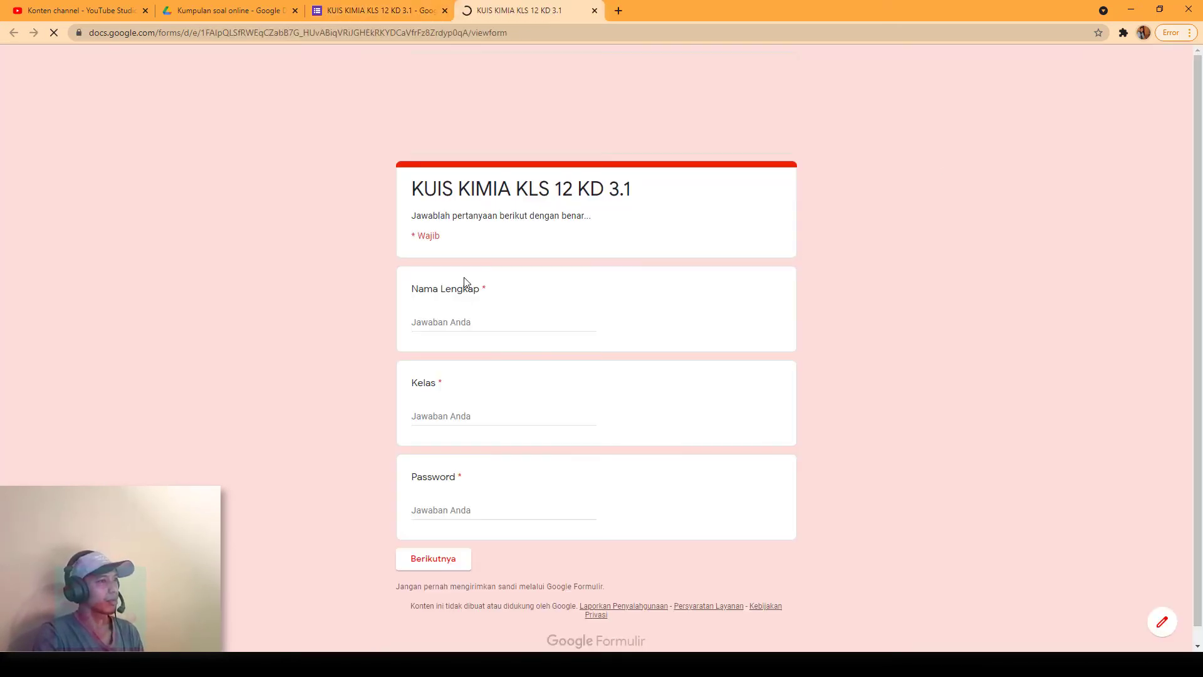
pyautogui.scroll(-1, 461, 332)
pyautogui.click(475, 307)
pyautogui.write('IFA')
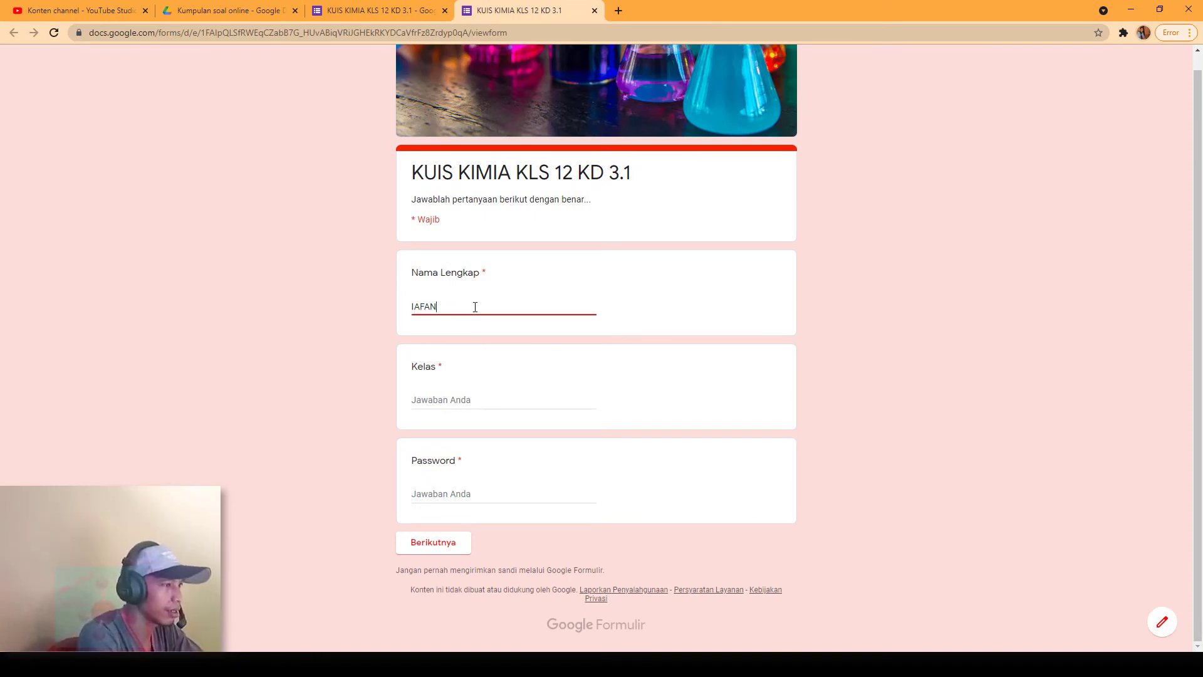
pyautogui.write('N')
pyautogui.press('Tab')
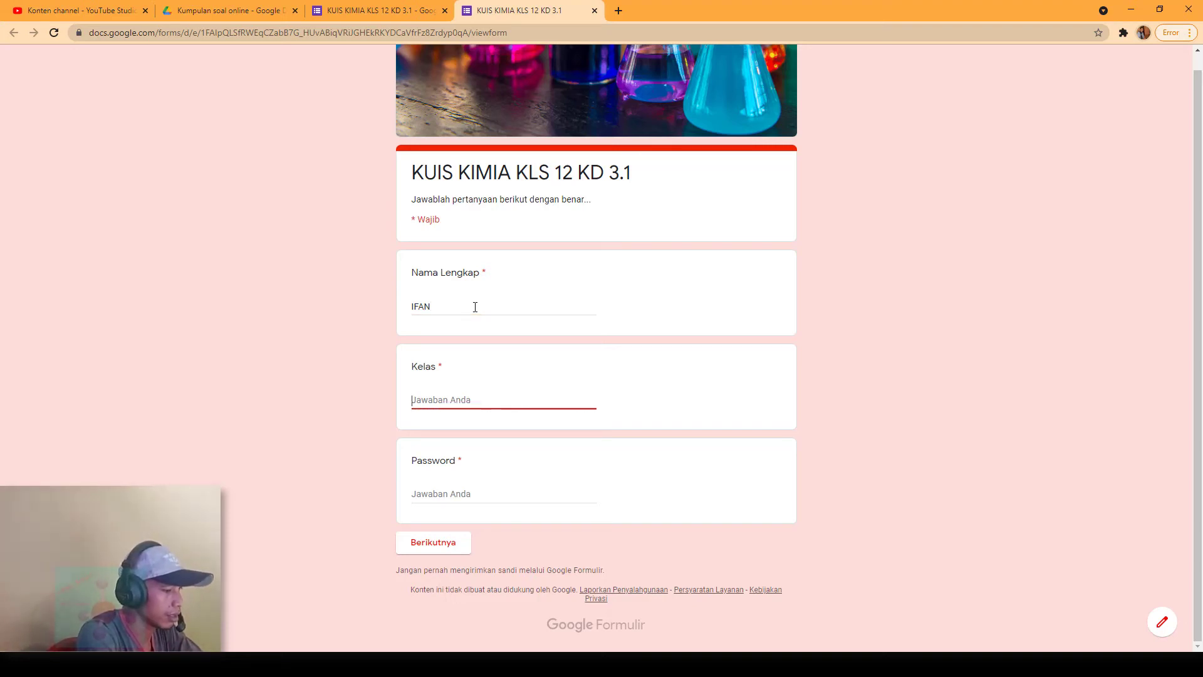
pyautogui.write('XII IPA 1')
pyautogui.press('Tab')
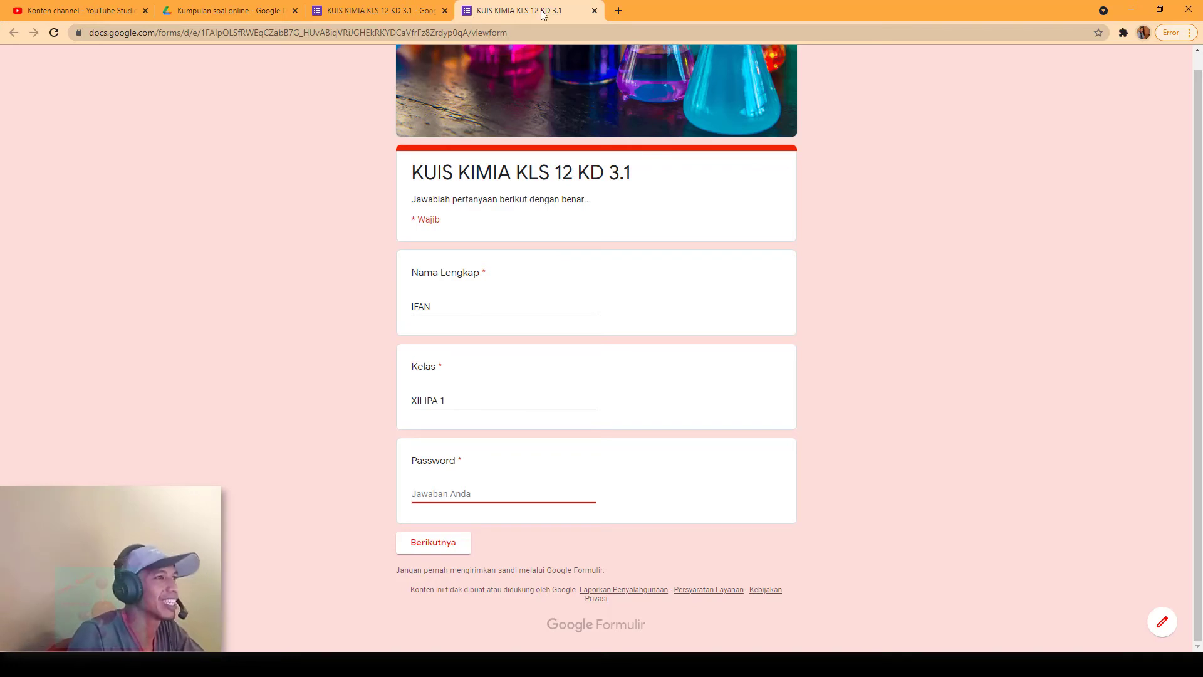
pyautogui.click(594, 13)
# Step: Add Text 'Berisi' validation with the password to the Password question and enable its description line
pyautogui.click(662, 104)
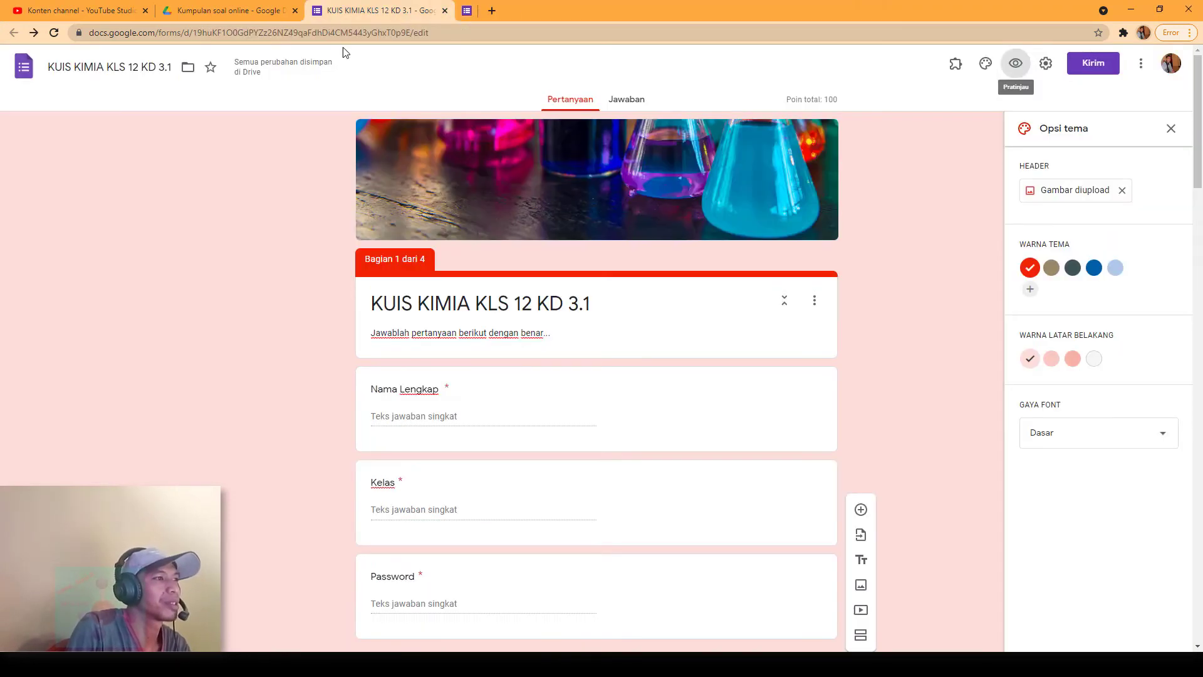
pyautogui.scroll(-3, 519, 488)
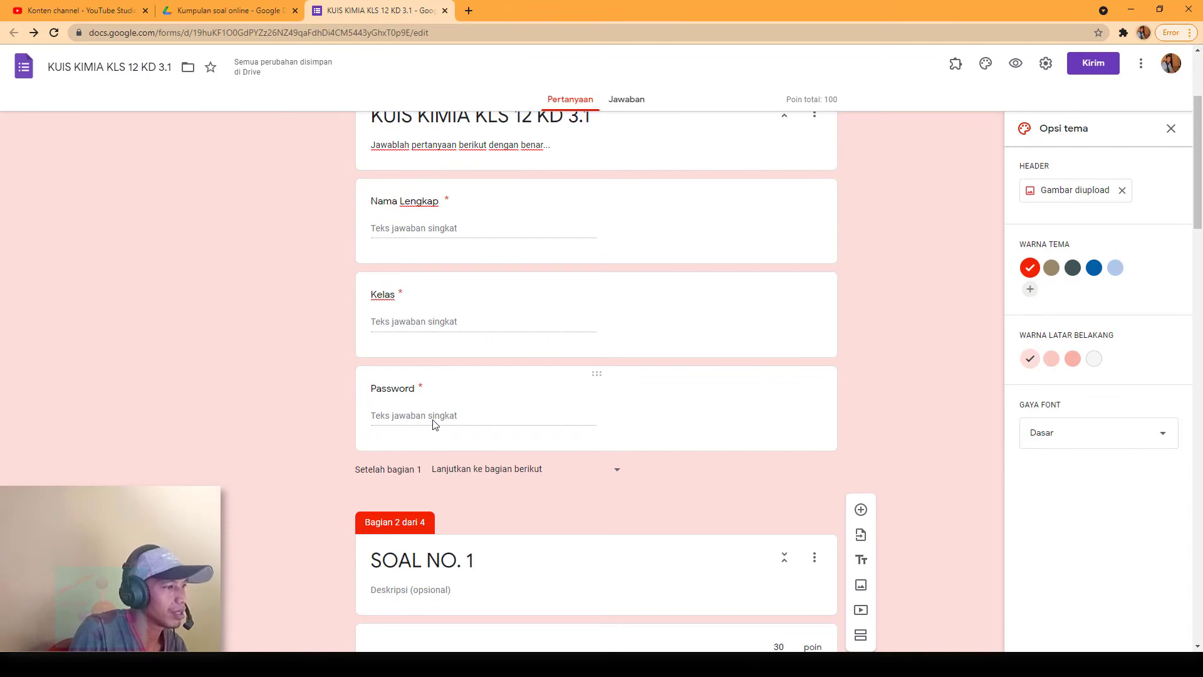
pyautogui.click(436, 424)
pyautogui.click(807, 495)
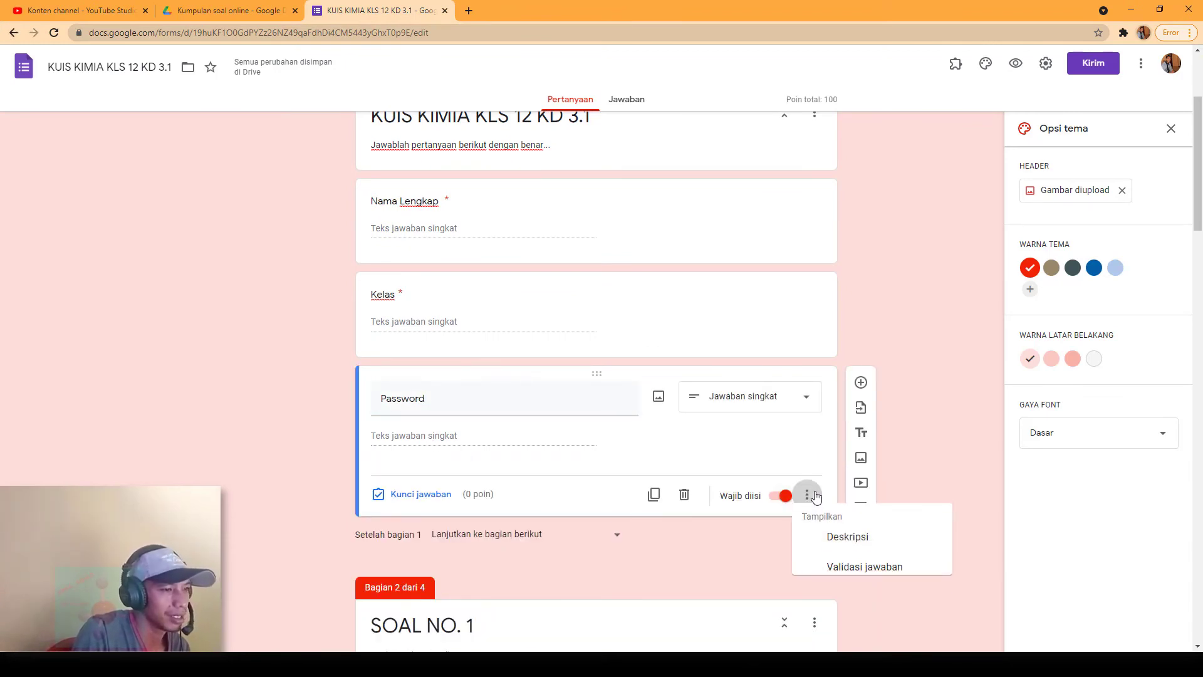
pyautogui.click(848, 576)
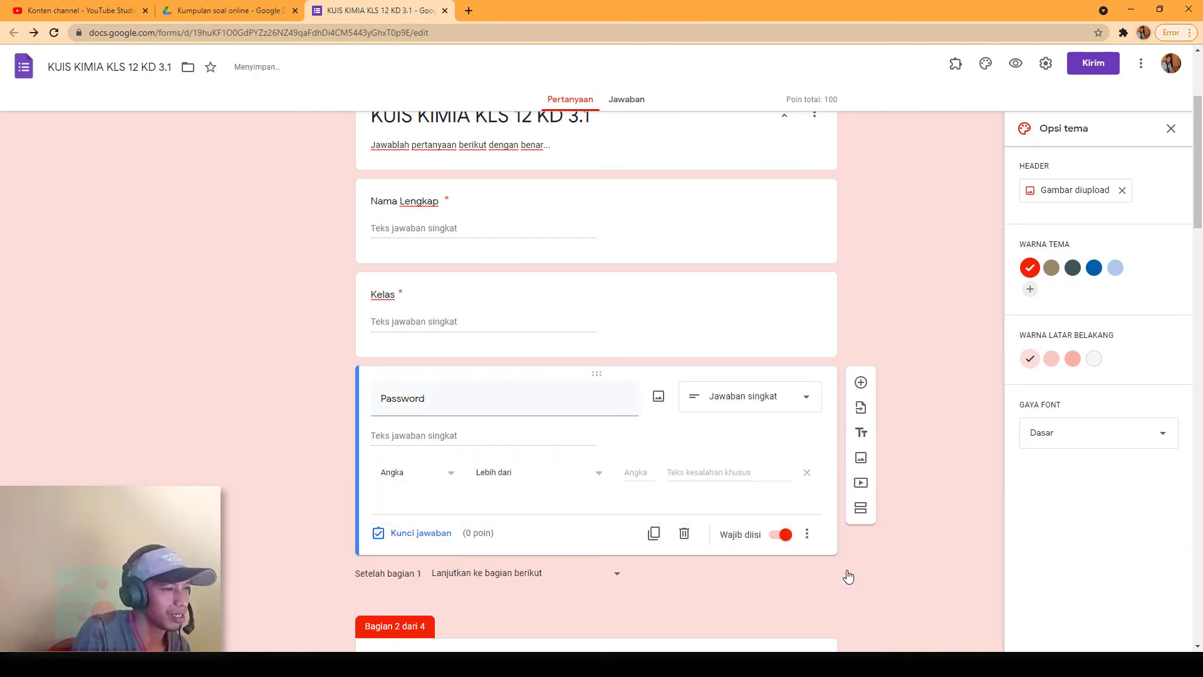
pyautogui.click(451, 473)
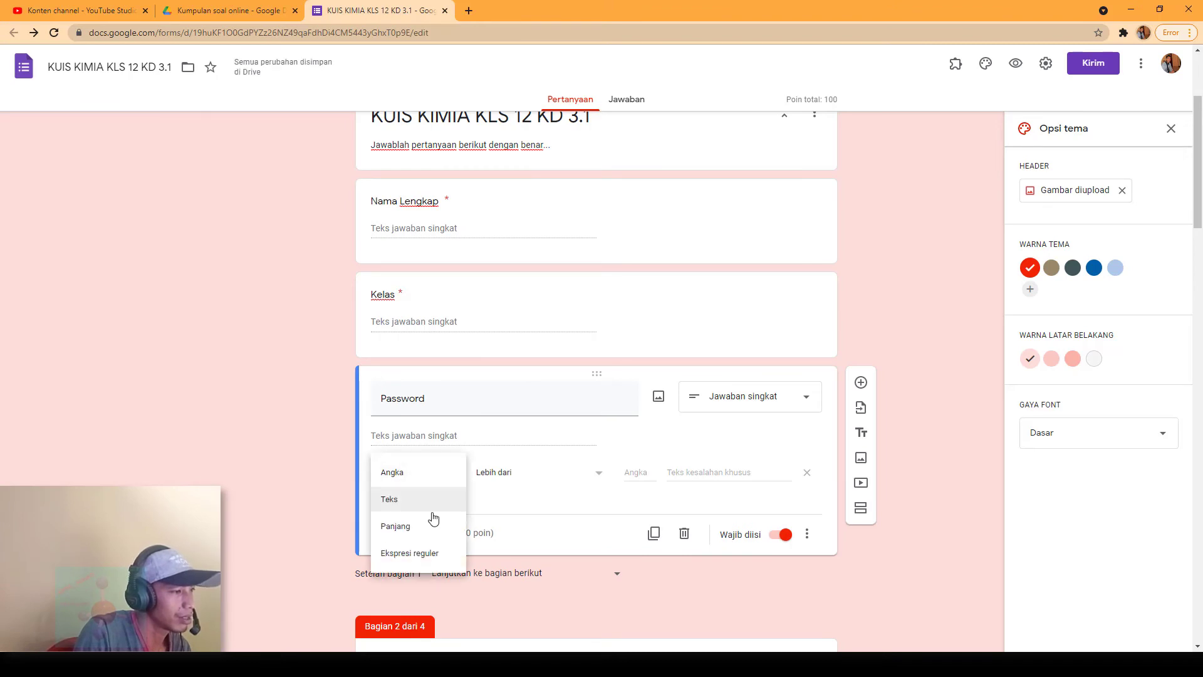
pyautogui.click(420, 501)
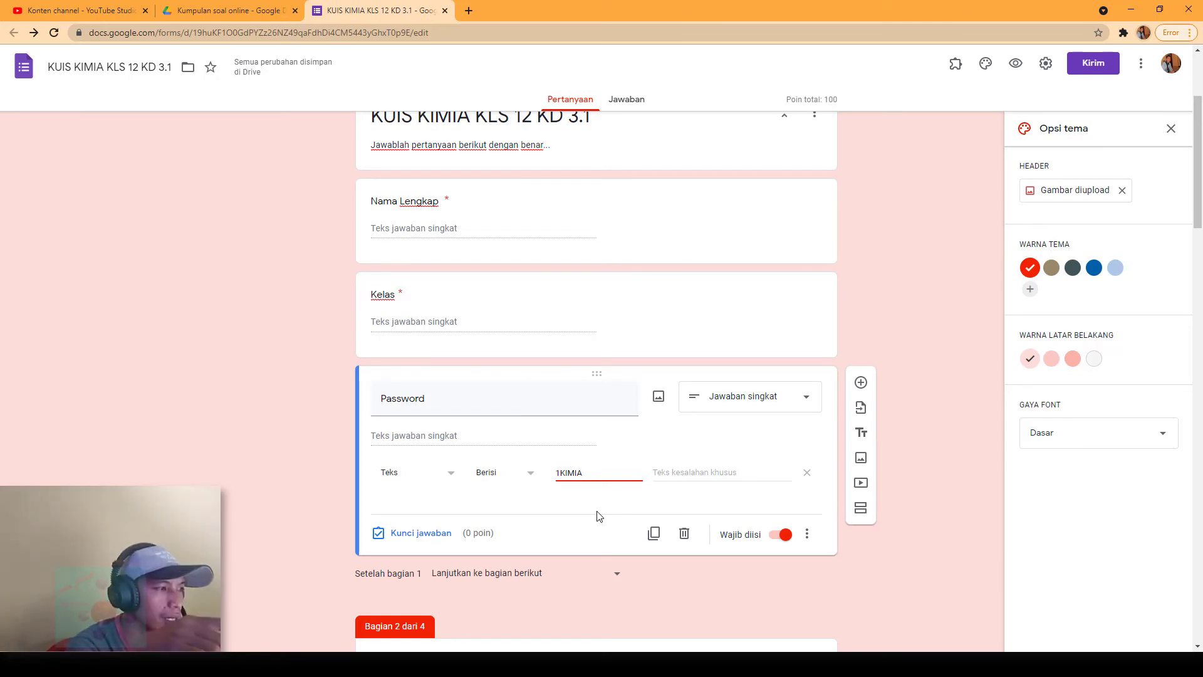
pyautogui.click(499, 444)
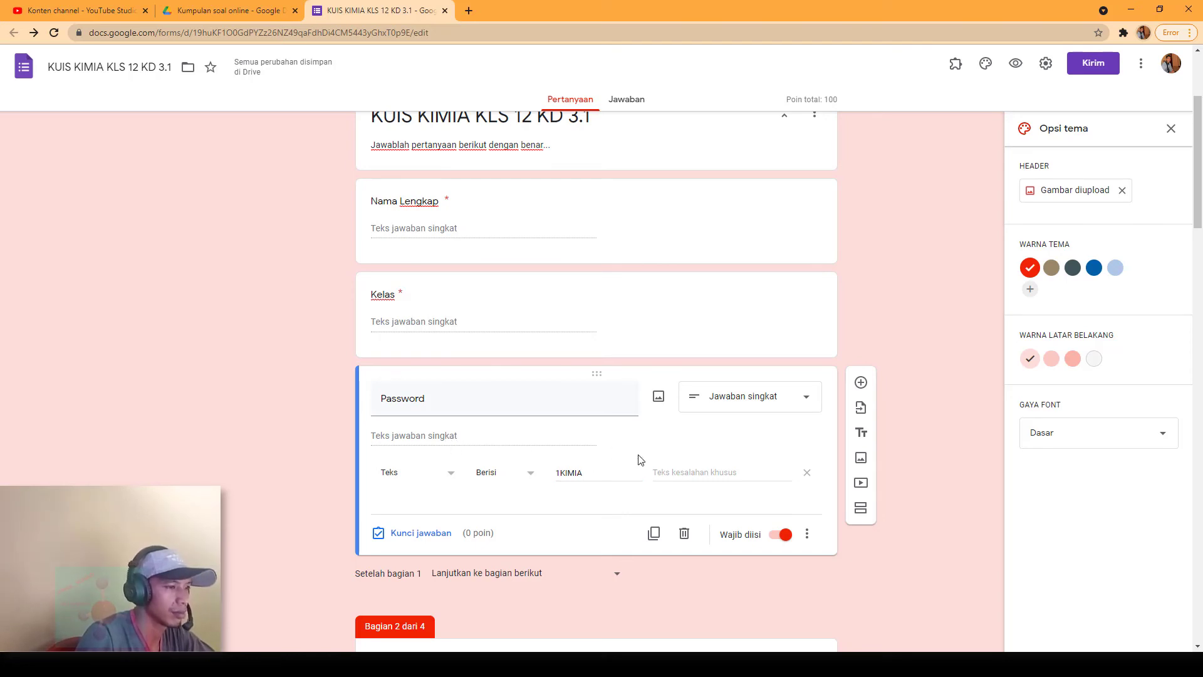
pyautogui.click(807, 533)
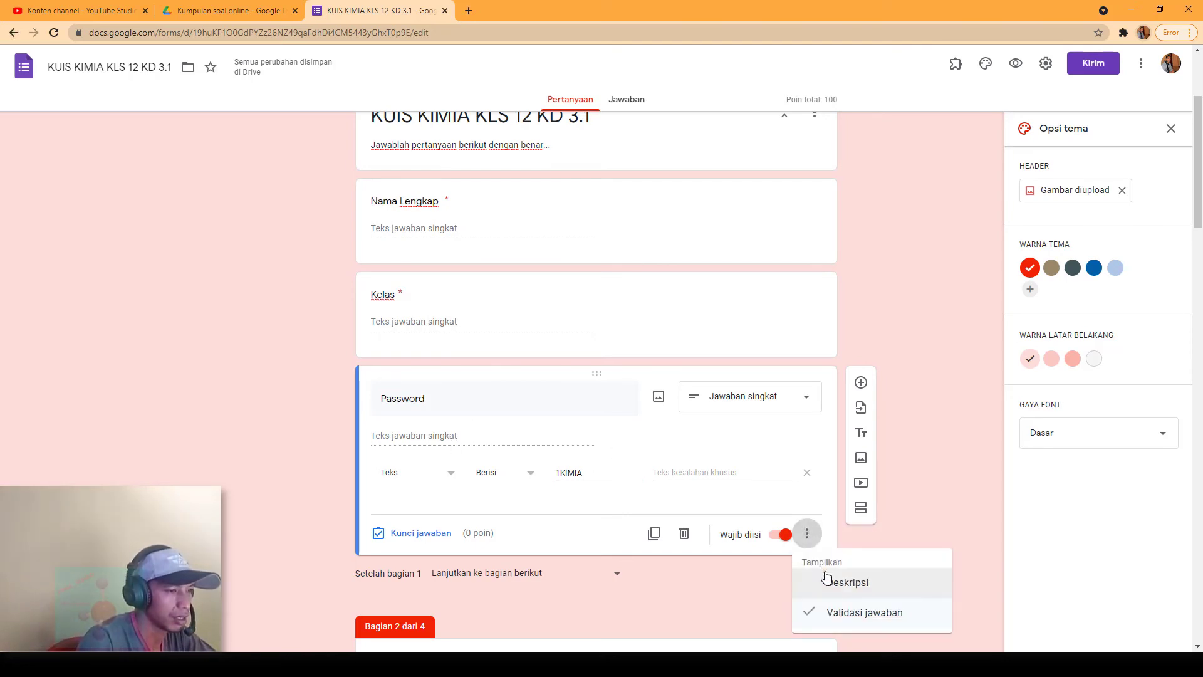
pyautogui.click(826, 575)
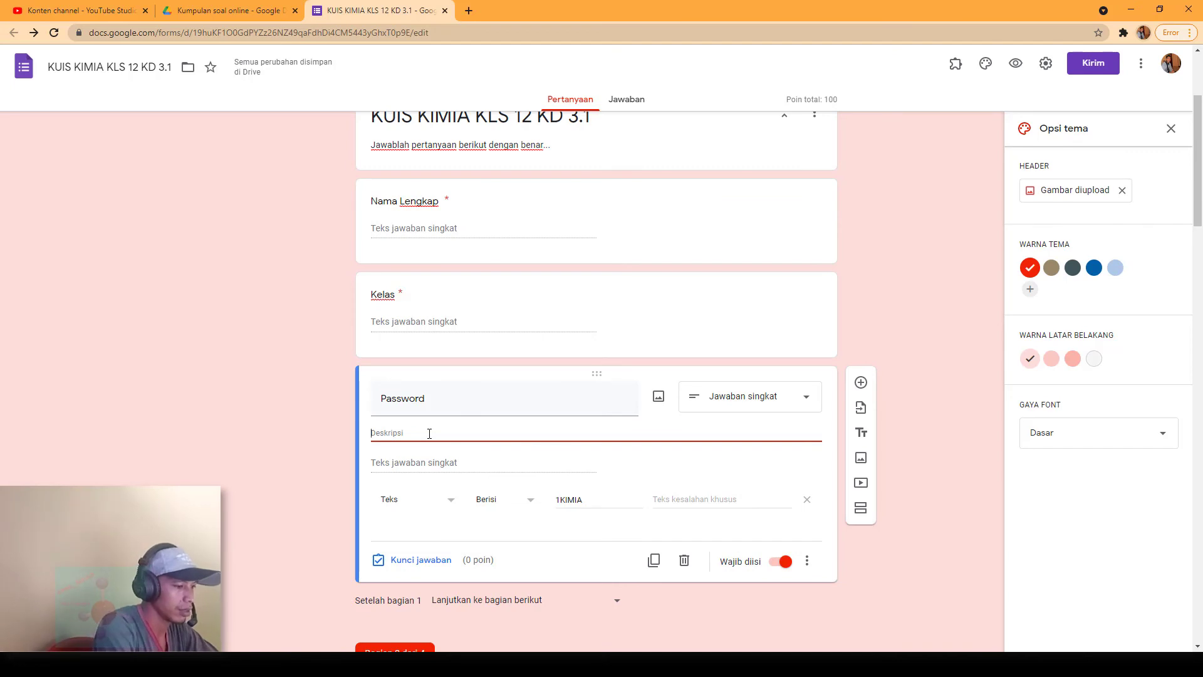
# Step: Enter 'SILAHKAN ISI DENGAN HURUF KAPITAL' as the Password description, then preview the quiz
pyautogui.write('SILAHKAN ISI DENGAN HURU')
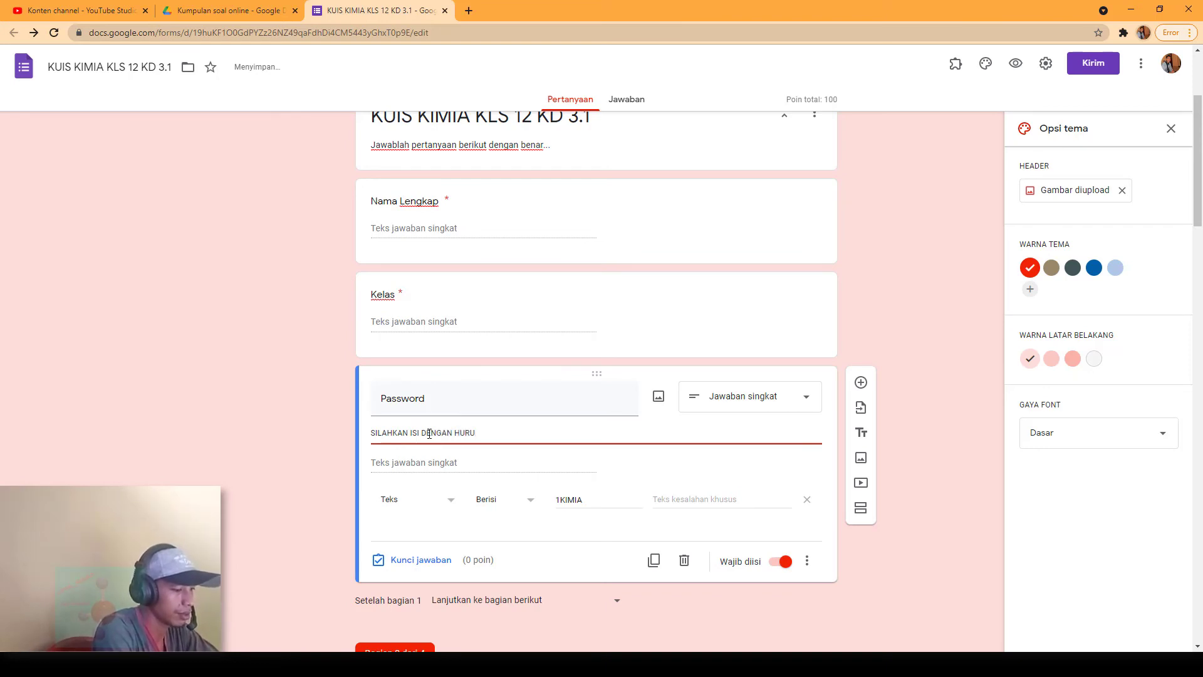
pyautogui.write('F KAPITAL')
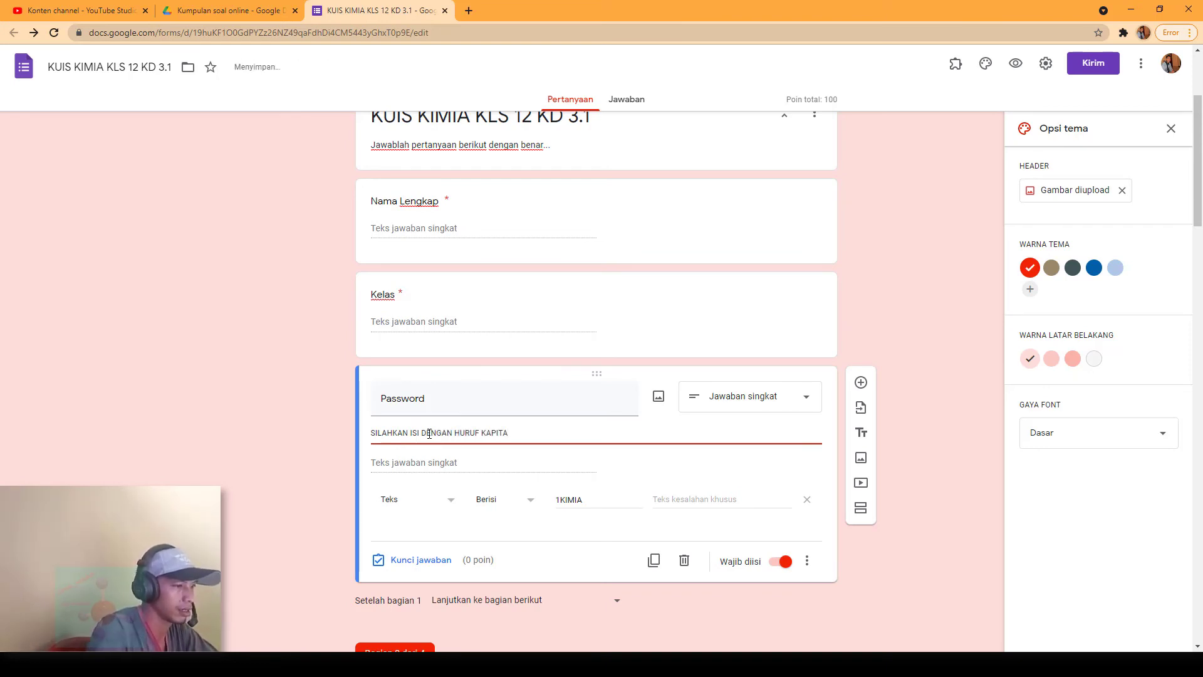
pyautogui.scroll(-2, 507, 495)
pyautogui.scroll(5, 679, 457)
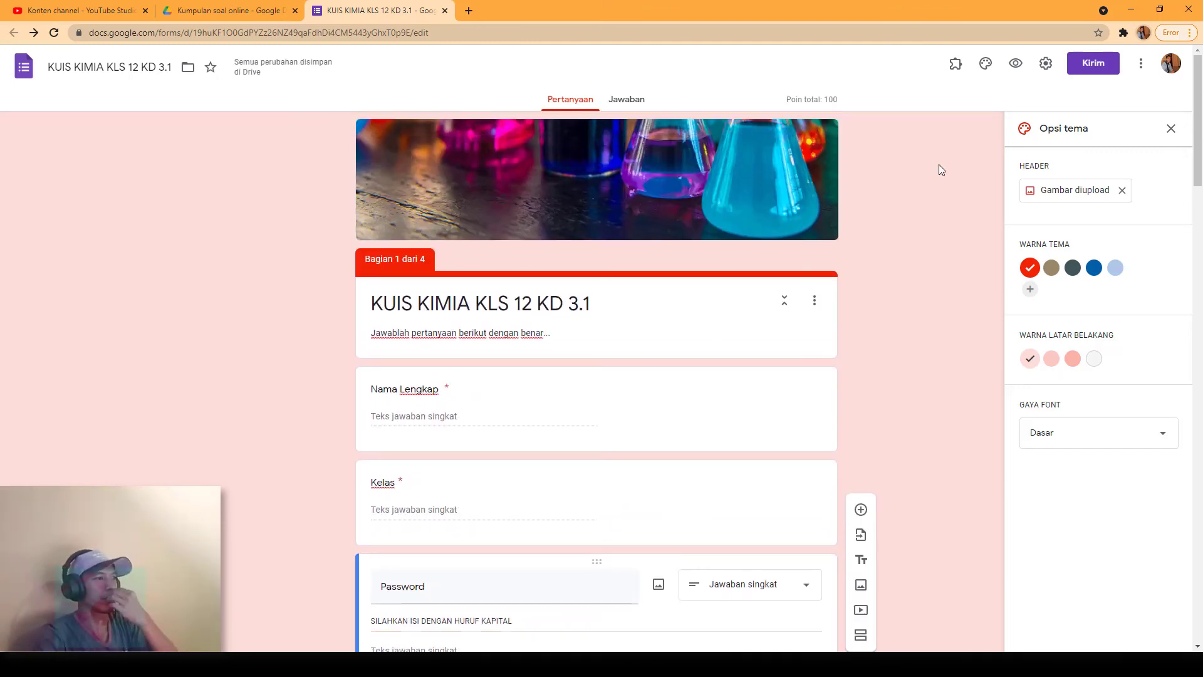
pyautogui.click(1016, 63)
# Step: In the preview, enter a test respondent name, the Kelas answer, and the start of the password
pyautogui.click(451, 319)
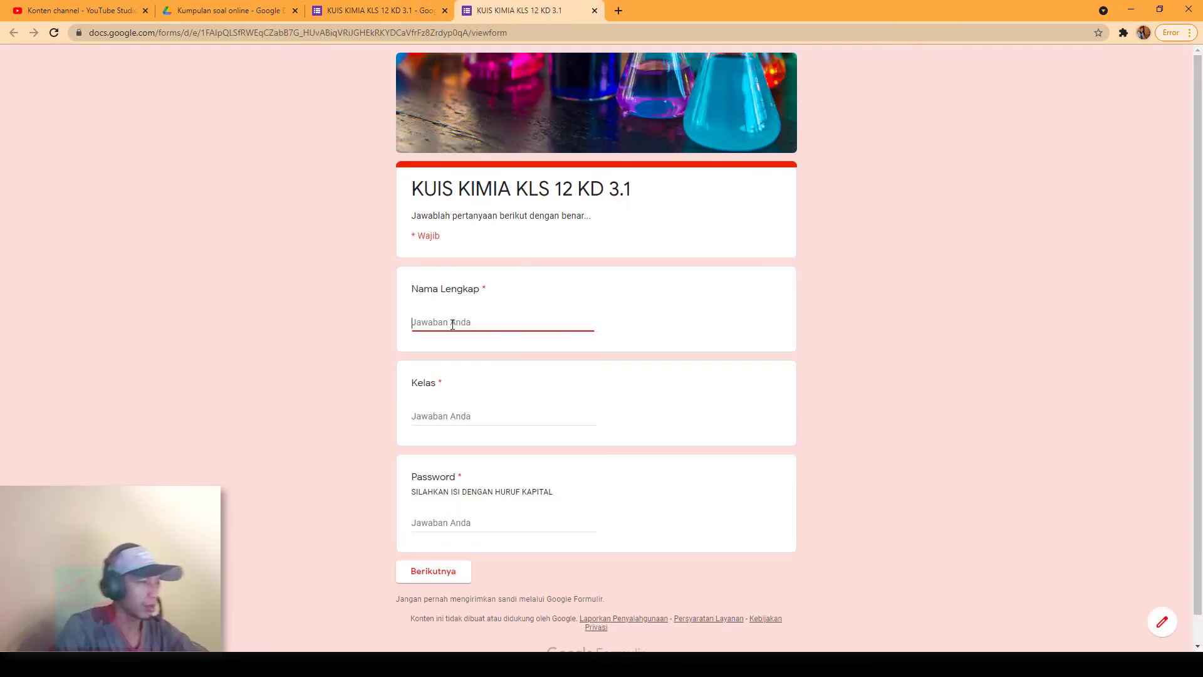
pyautogui.write('IFAN')
pyautogui.press('Tab')
pyautogui.write('X')
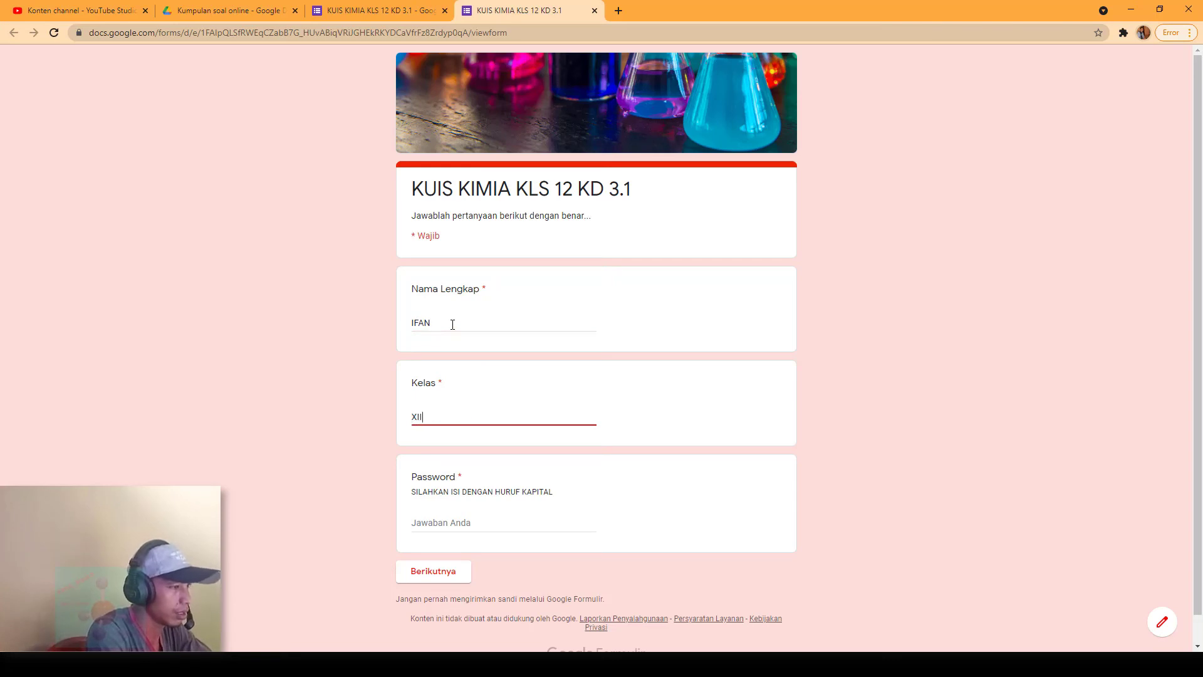
pyautogui.press('Tab')
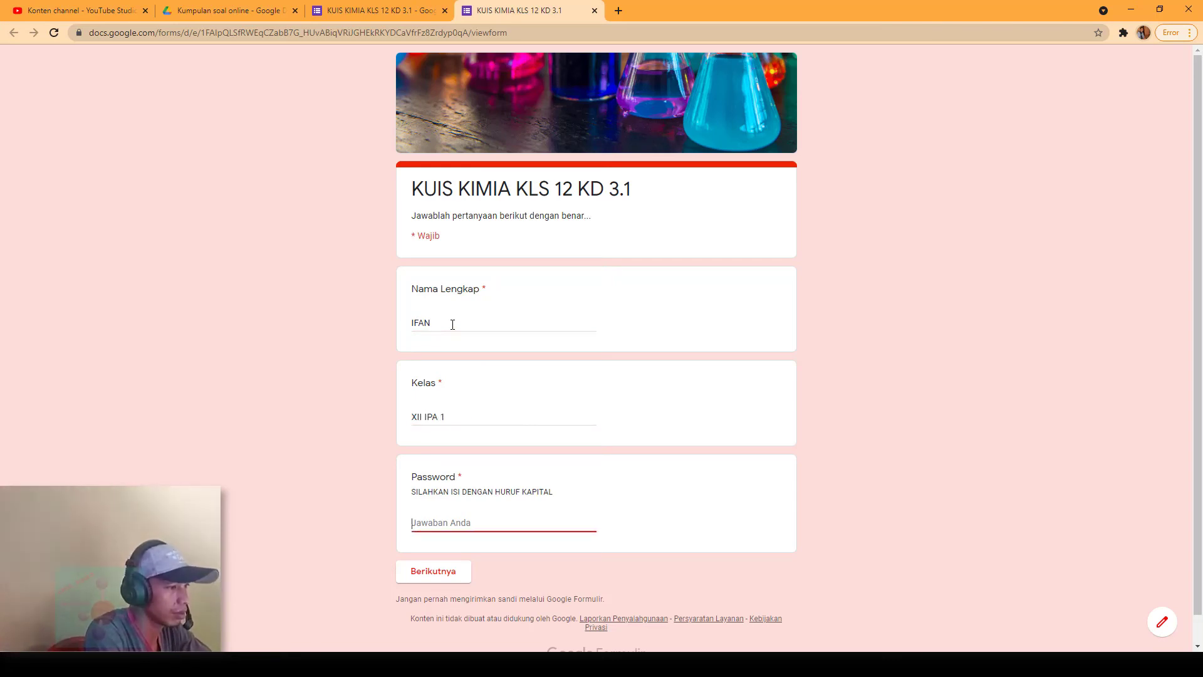
pyautogui.write('1')
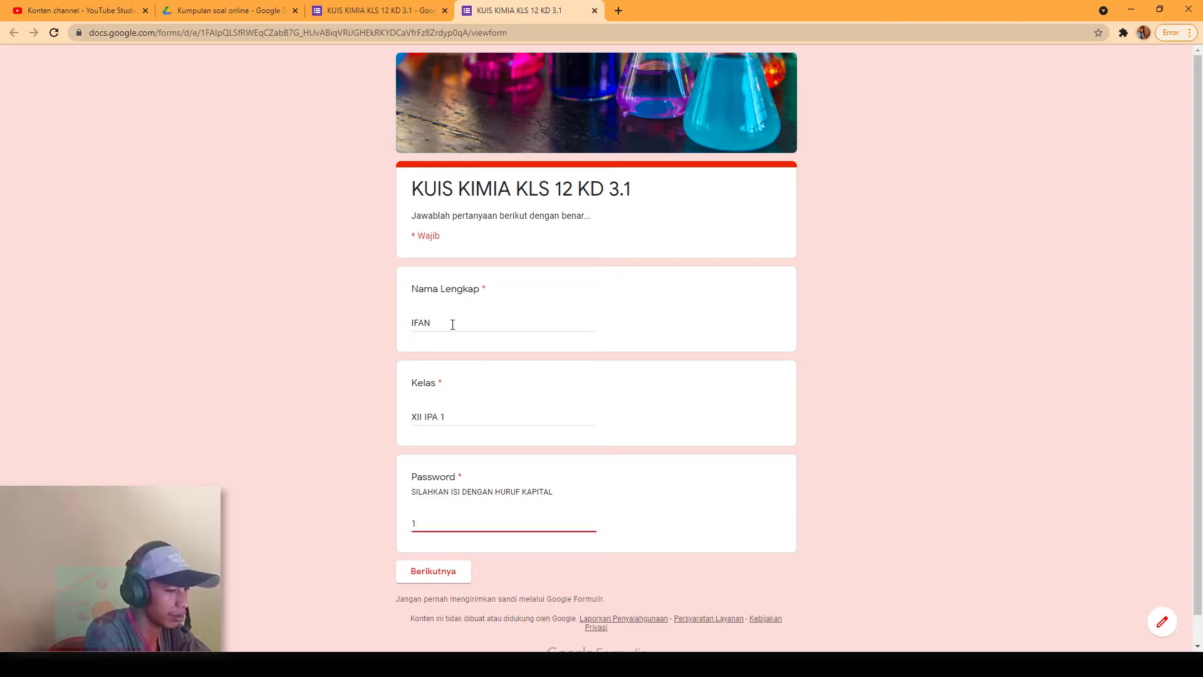
pyautogui.write('KIMIA')
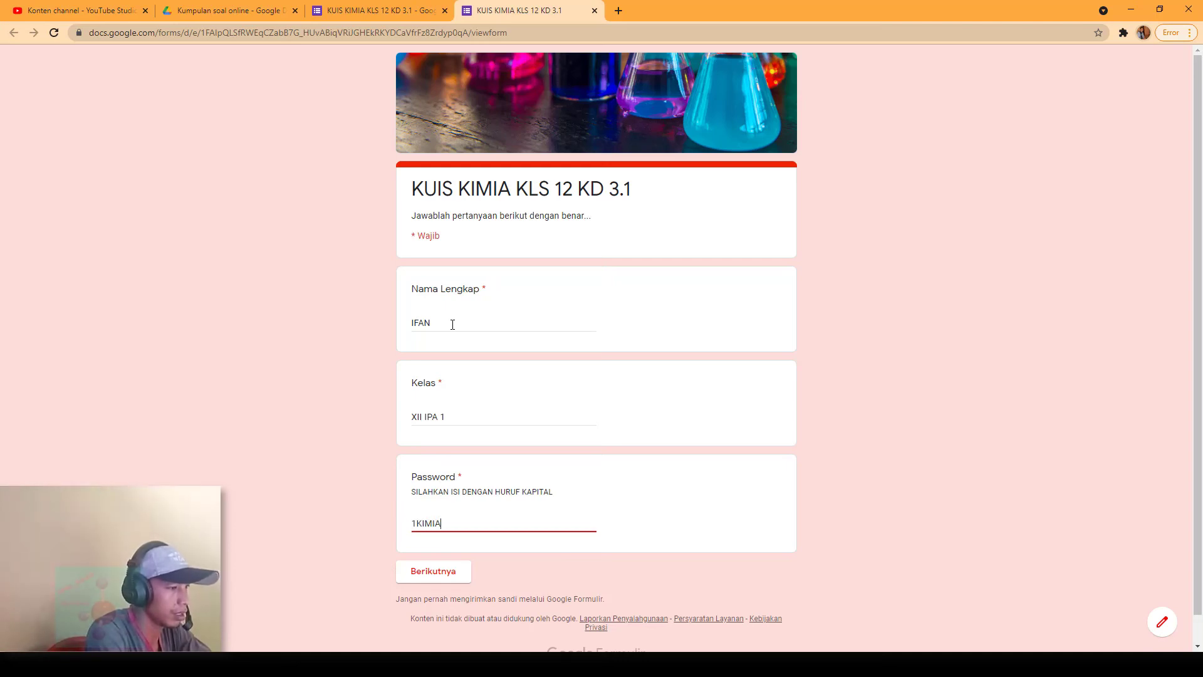
pyautogui.click(376, 10)
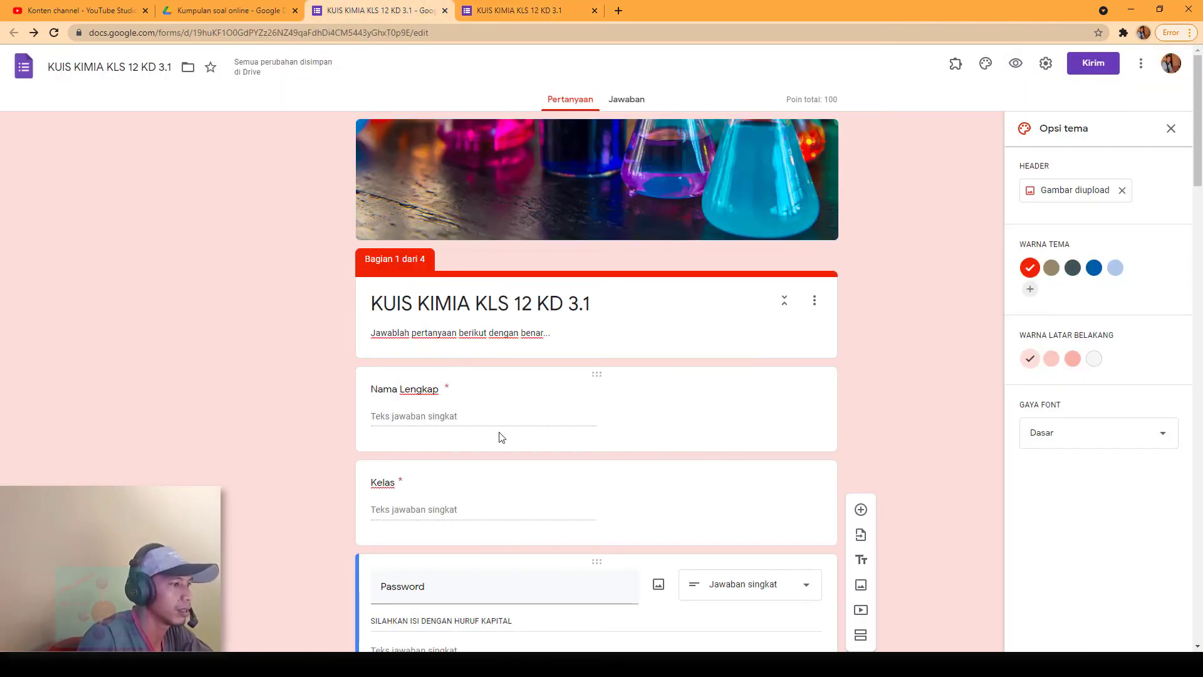
pyautogui.click(605, 371)
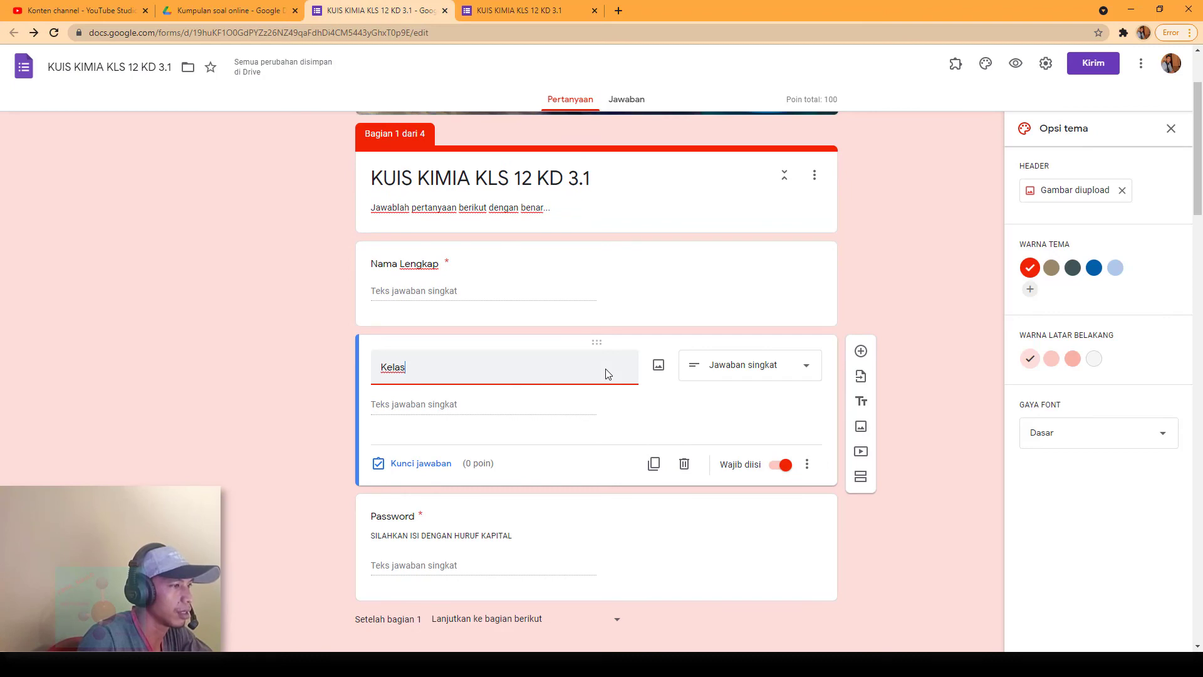
pyautogui.scroll(-3, 602, 357)
pyautogui.click(595, 343)
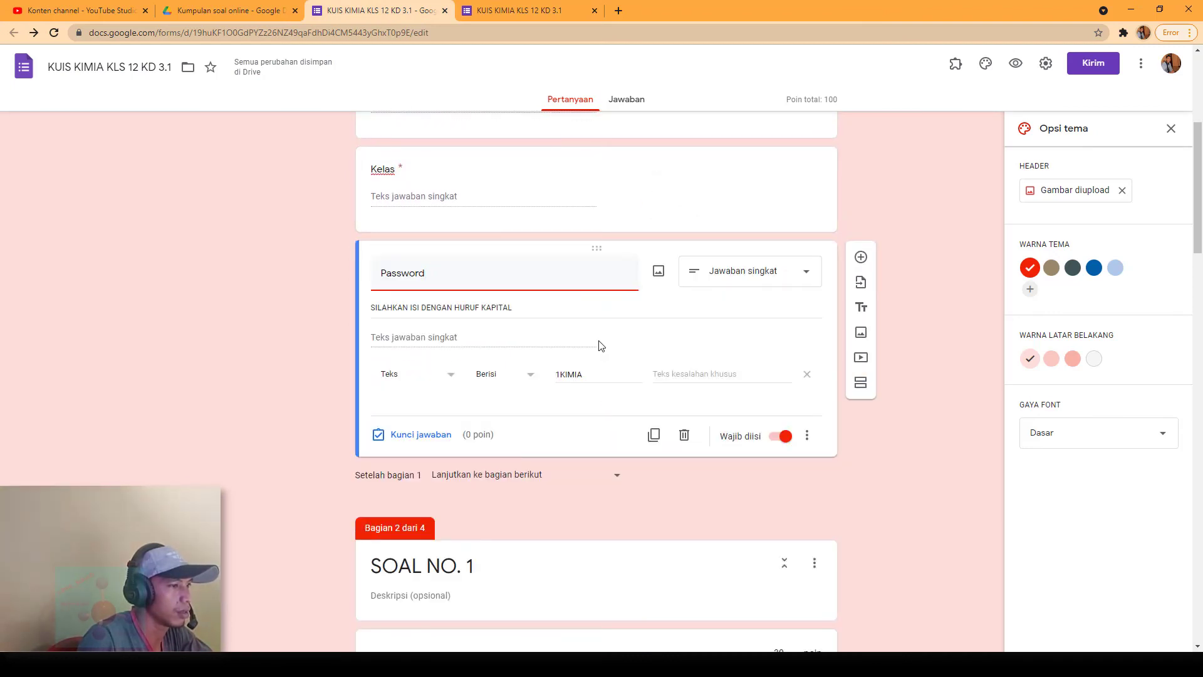
pyautogui.click(486, 9)
pyautogui.scroll(-1, 510, 505)
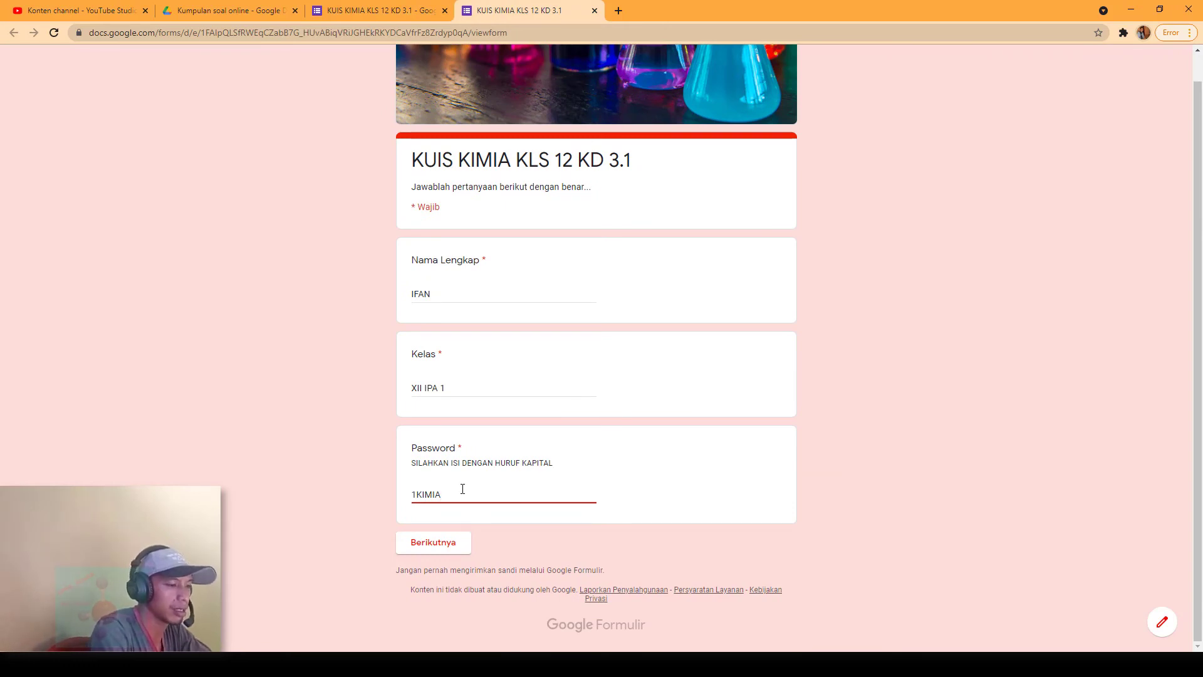
# Step: Complete the rejected password, remove the stray Q, and continue to SOAL NO. 1
pyautogui.click(439, 542)
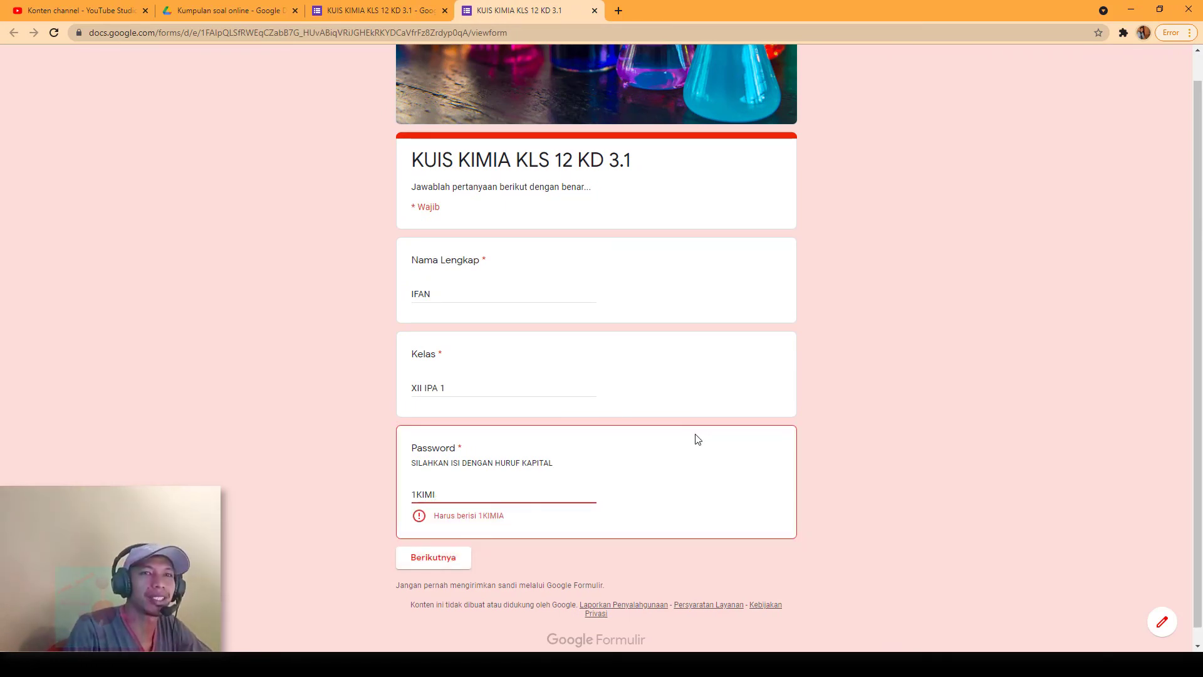
pyautogui.click(515, 489)
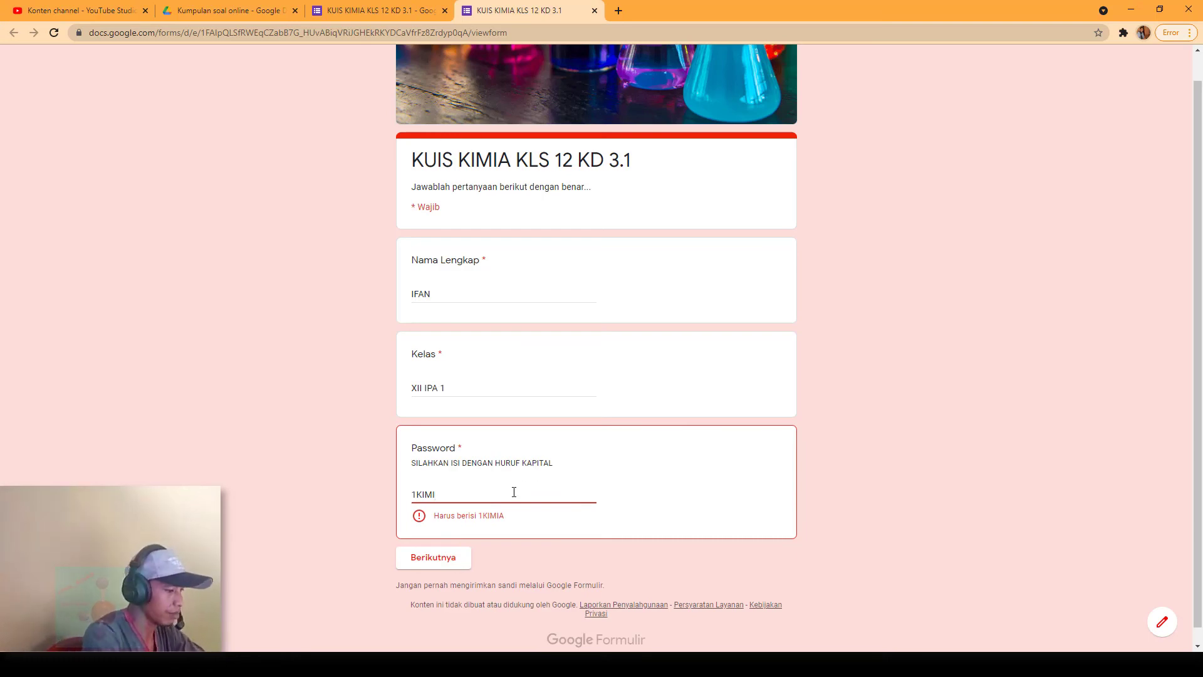
pyautogui.write('AQ')
pyautogui.press('BackSpace')
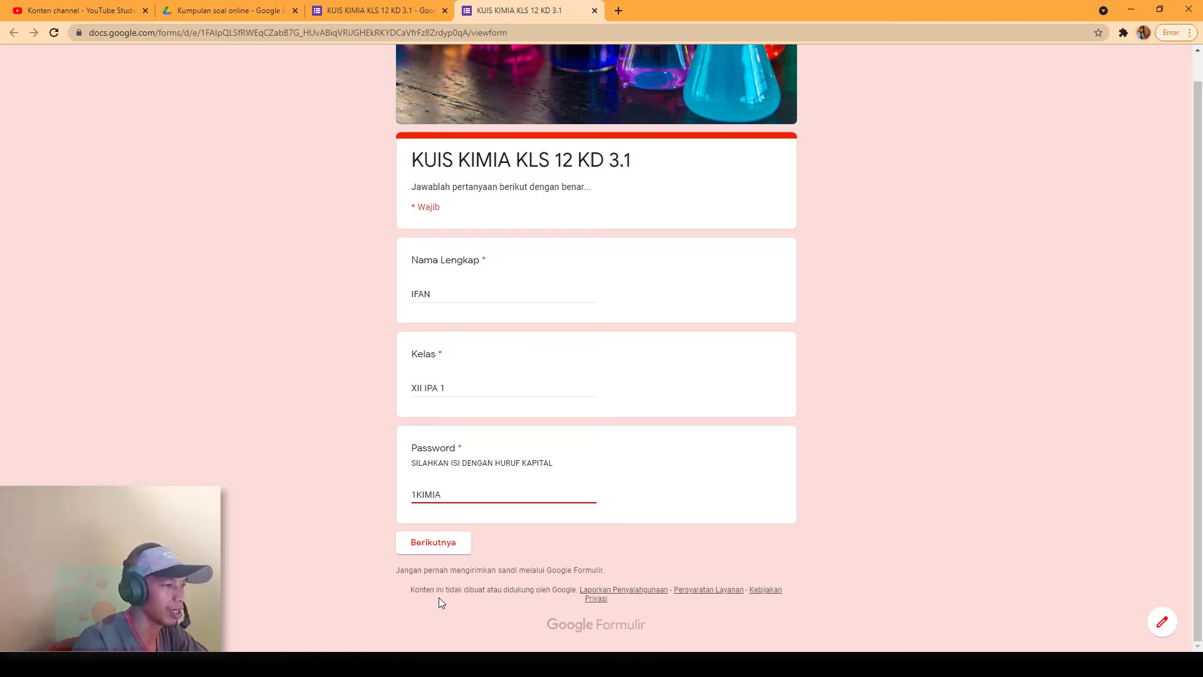
pyautogui.click(455, 547)
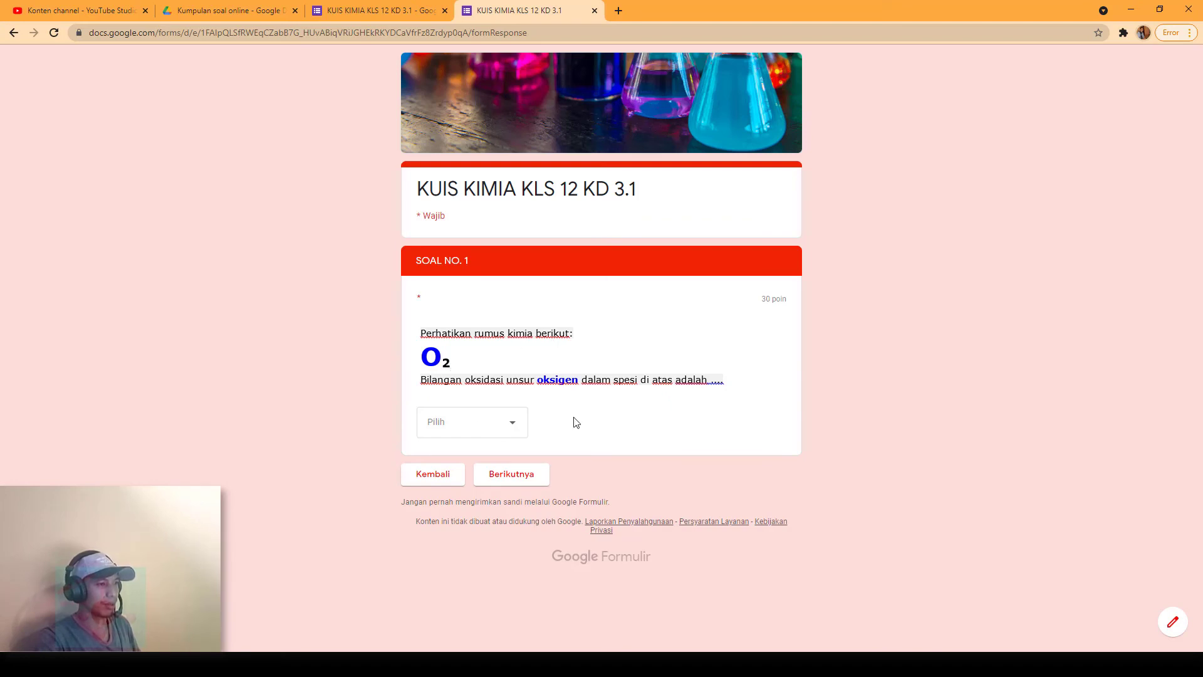
# Step: Confirm that answer +1 on the O₂ question stays put, then answer 0 and advance
pyautogui.click(518, 428)
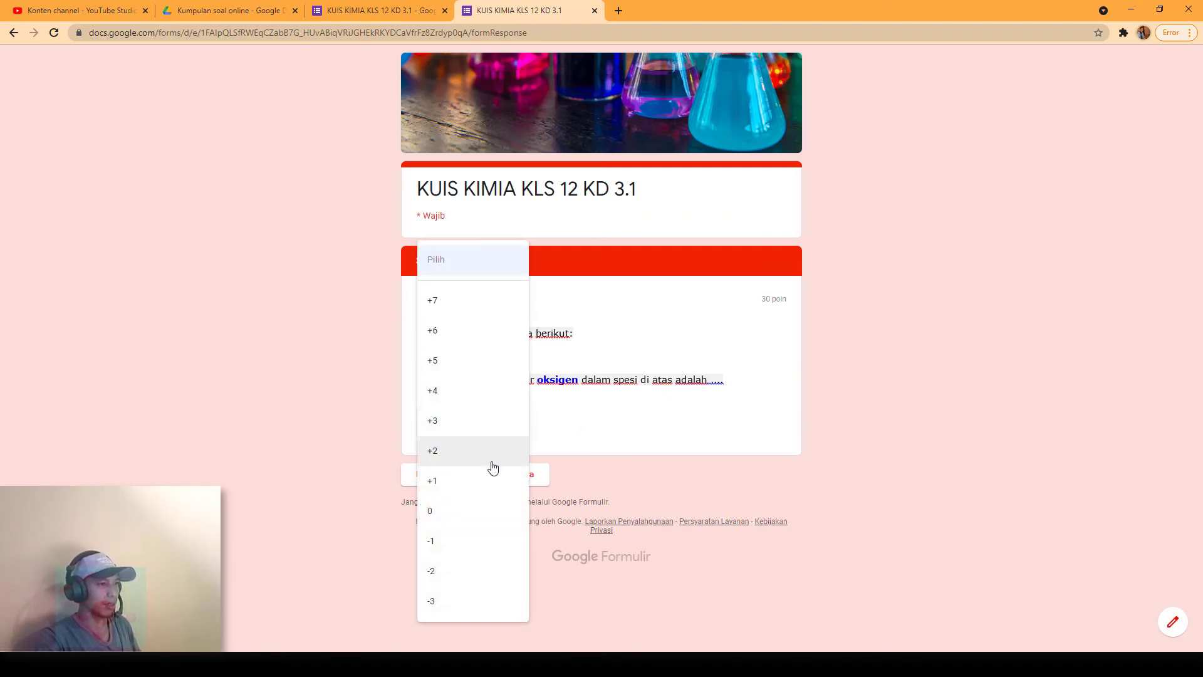
pyautogui.click(465, 511)
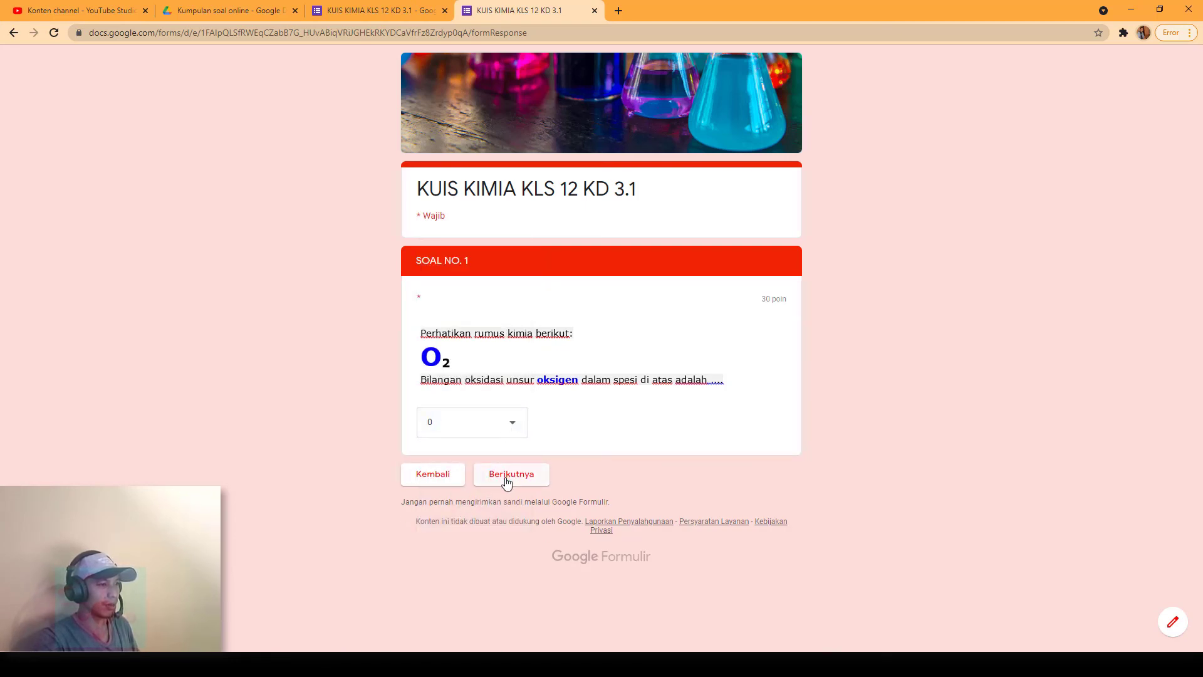
pyautogui.click(515, 429)
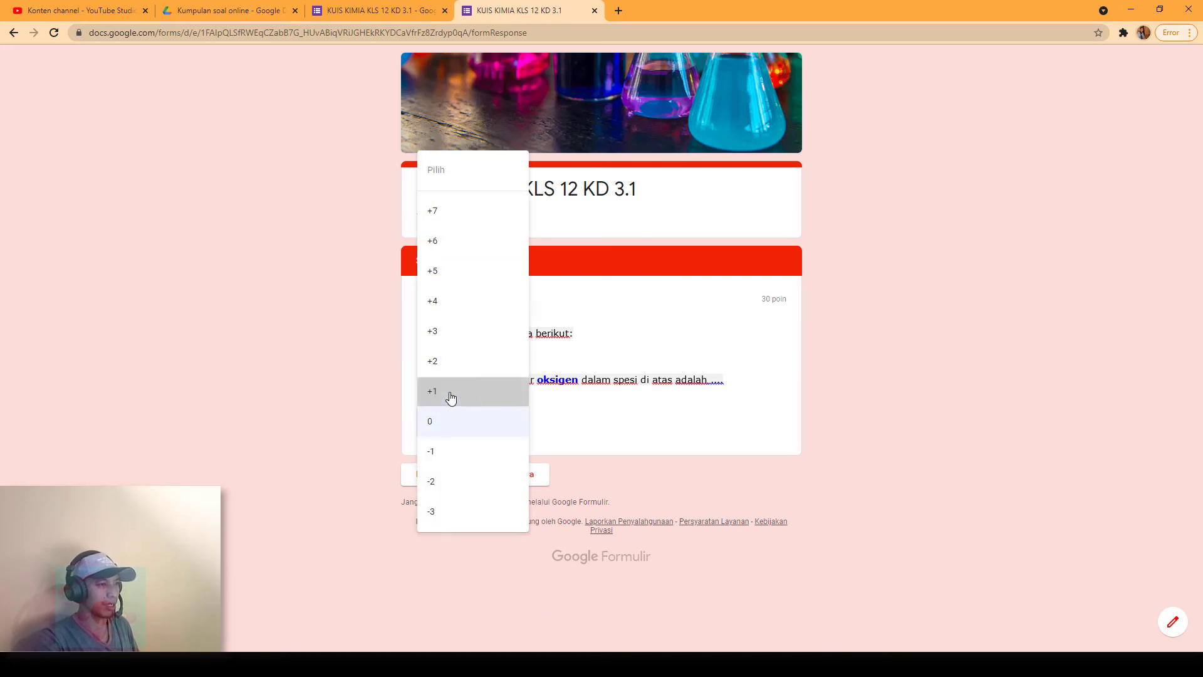
pyautogui.click(450, 397)
pyautogui.click(521, 481)
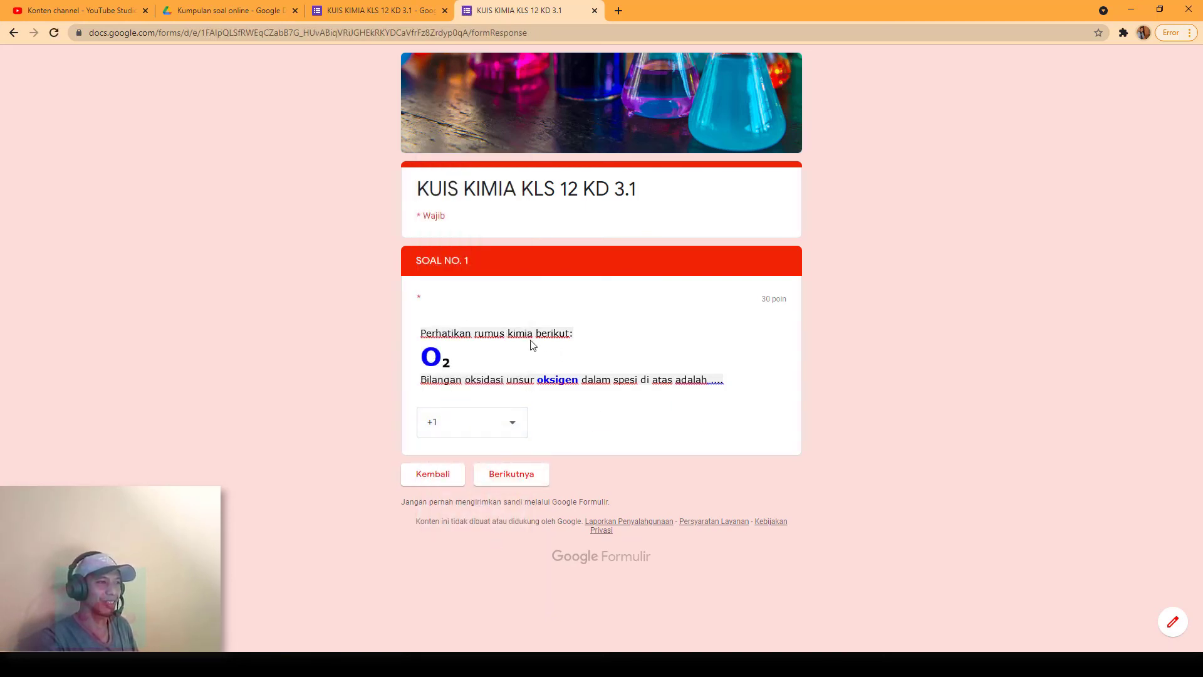
pyautogui.click(513, 428)
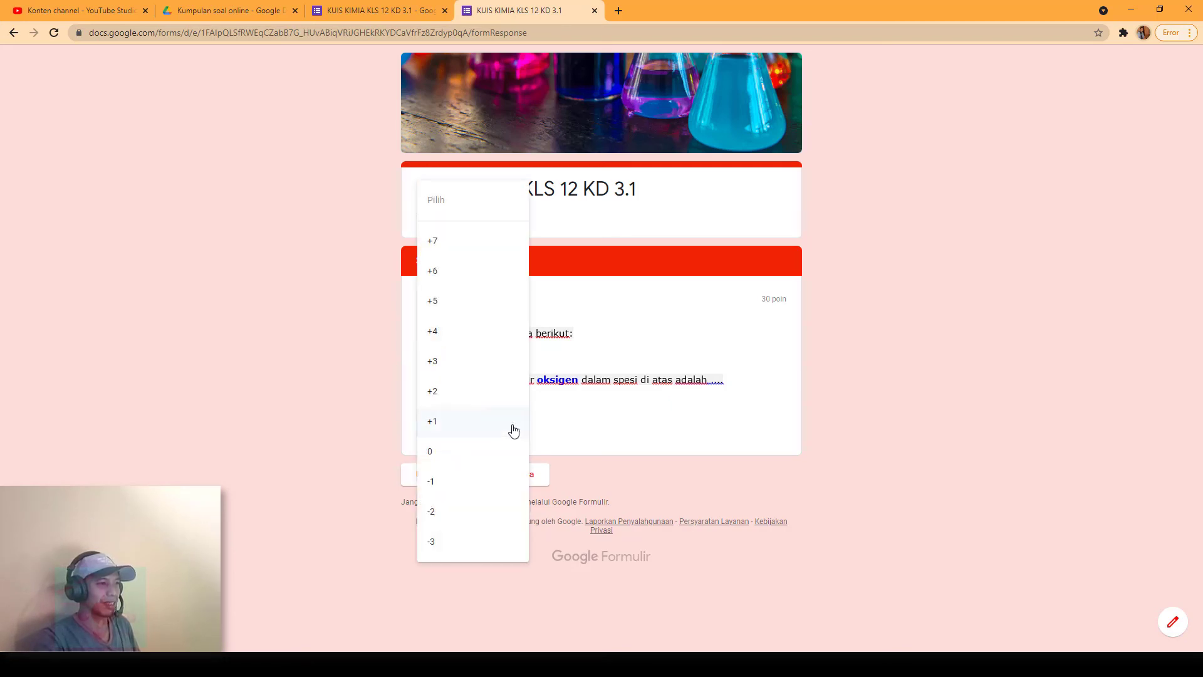
pyautogui.click(468, 458)
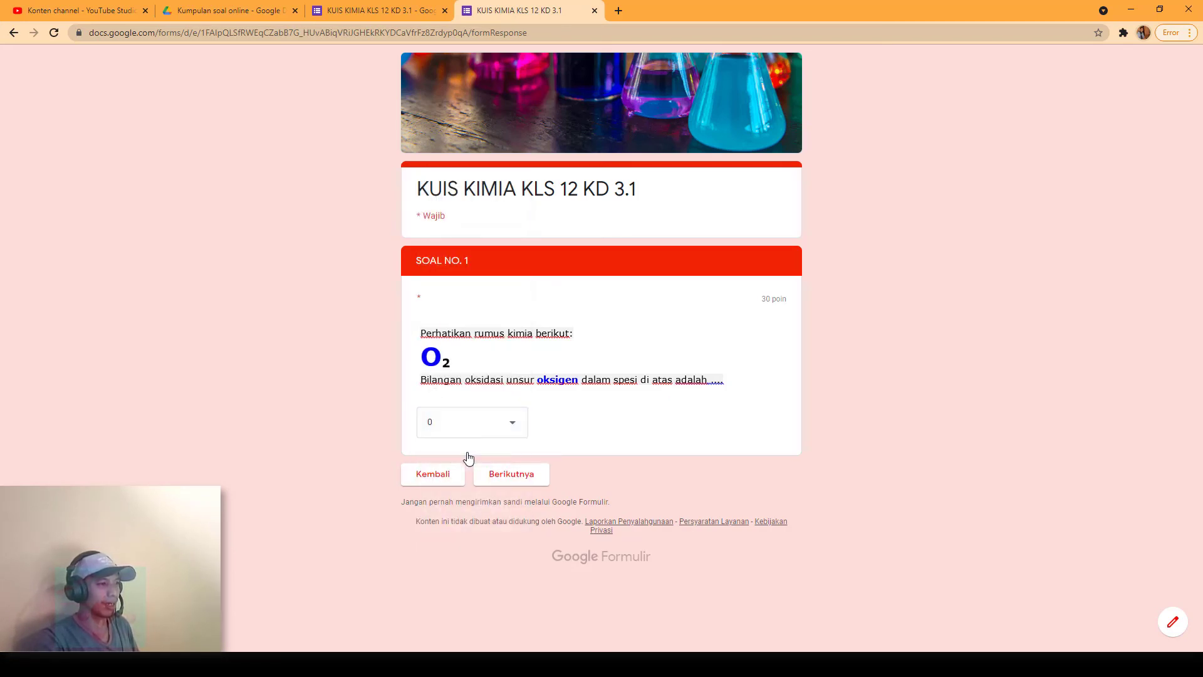
pyautogui.click(530, 481)
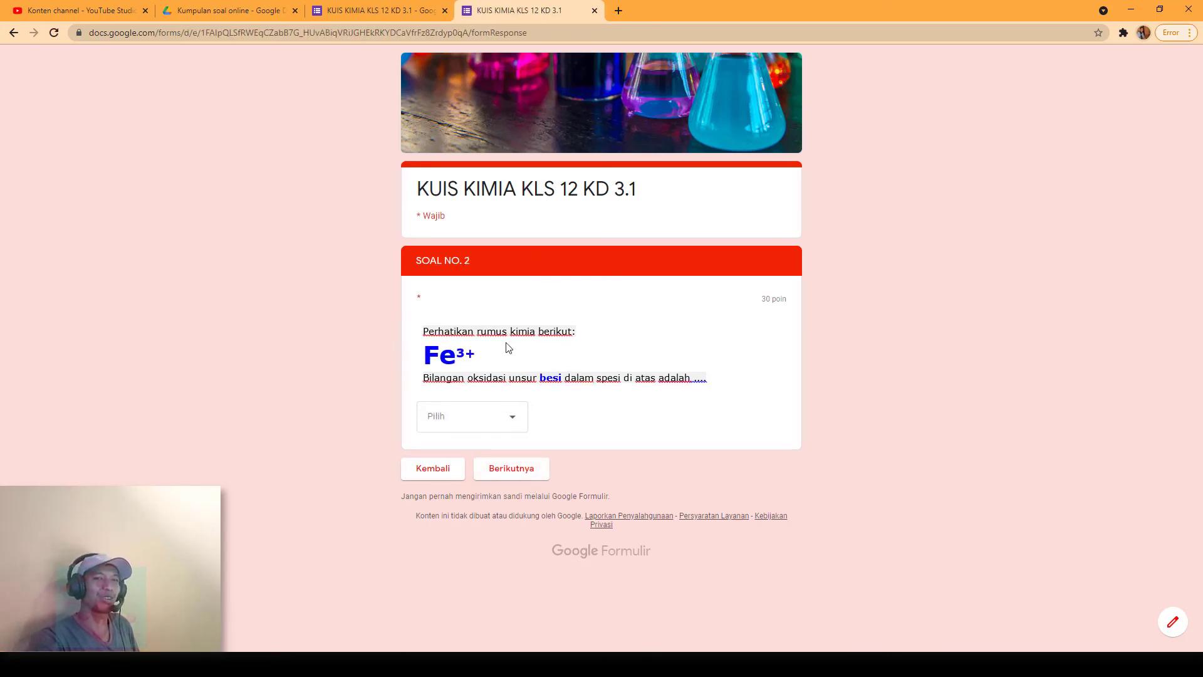
# Step: Test wrong answers +5 and +6 on SOAL NO. 2, then answer +3 and advance
pyautogui.click(518, 420)
pyautogui.click(471, 365)
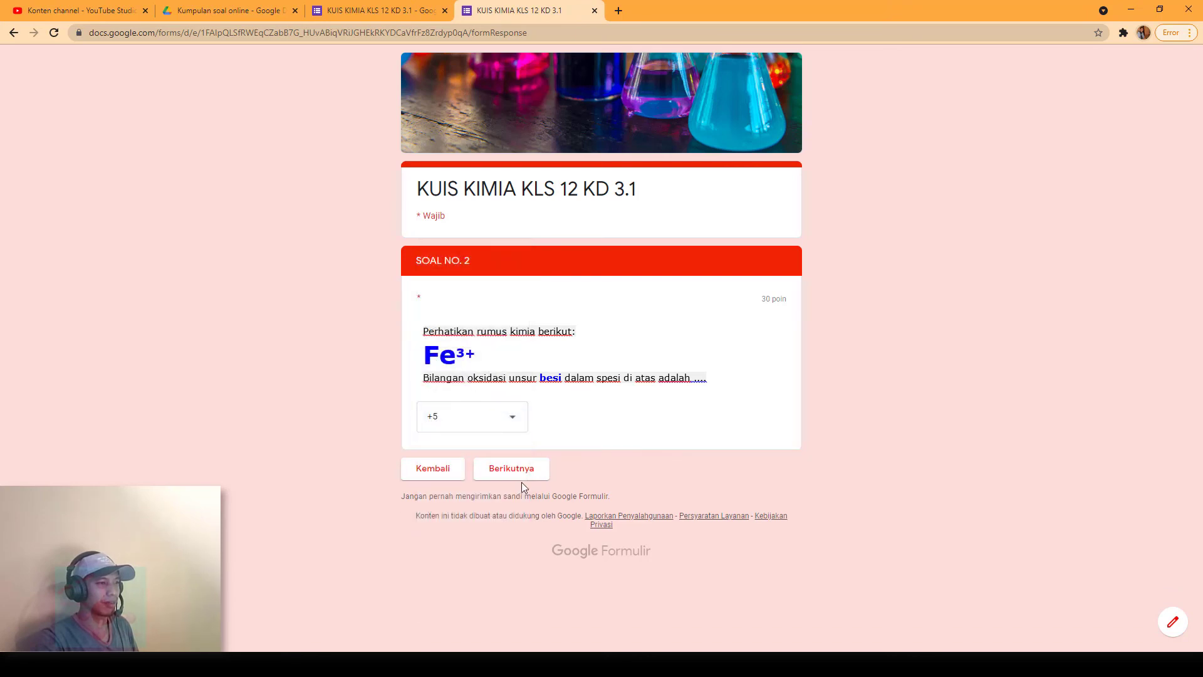
pyautogui.click(524, 475)
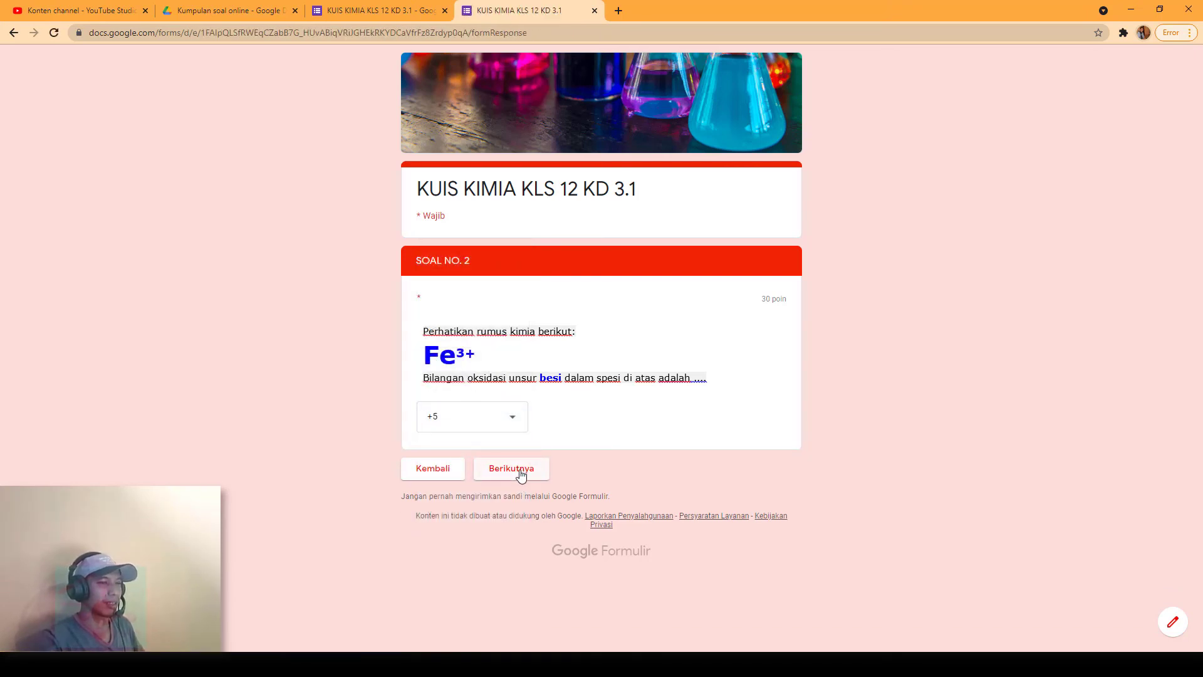
pyautogui.click(508, 417)
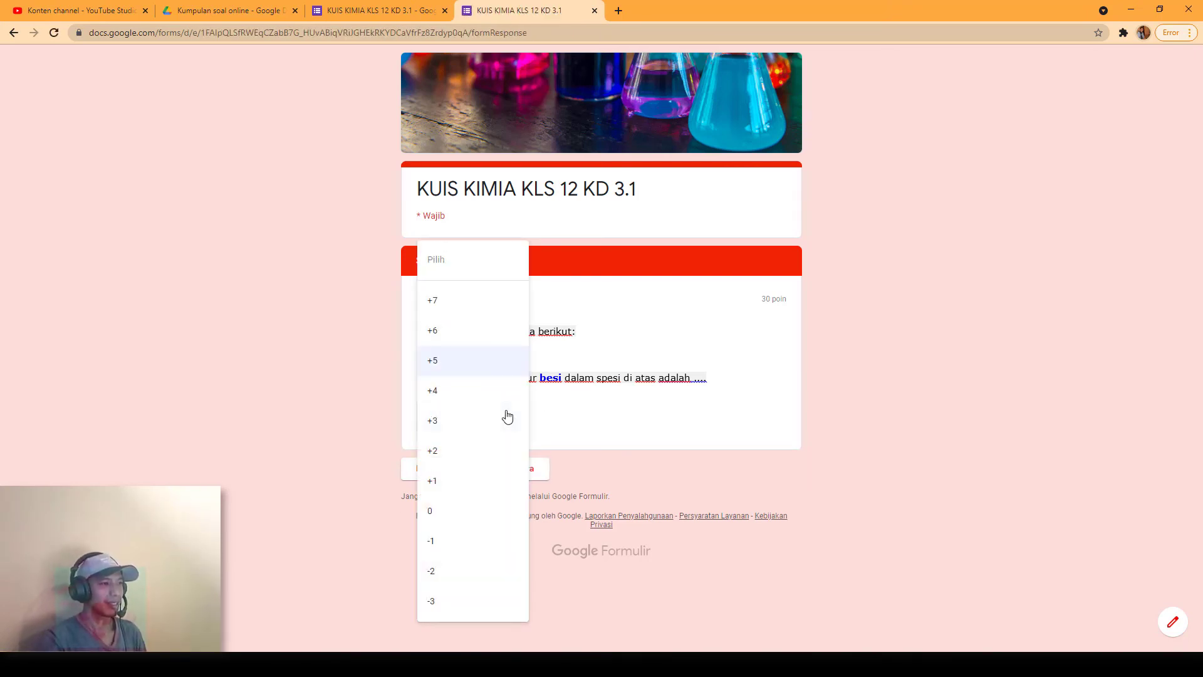
pyautogui.click(469, 330)
pyautogui.click(539, 475)
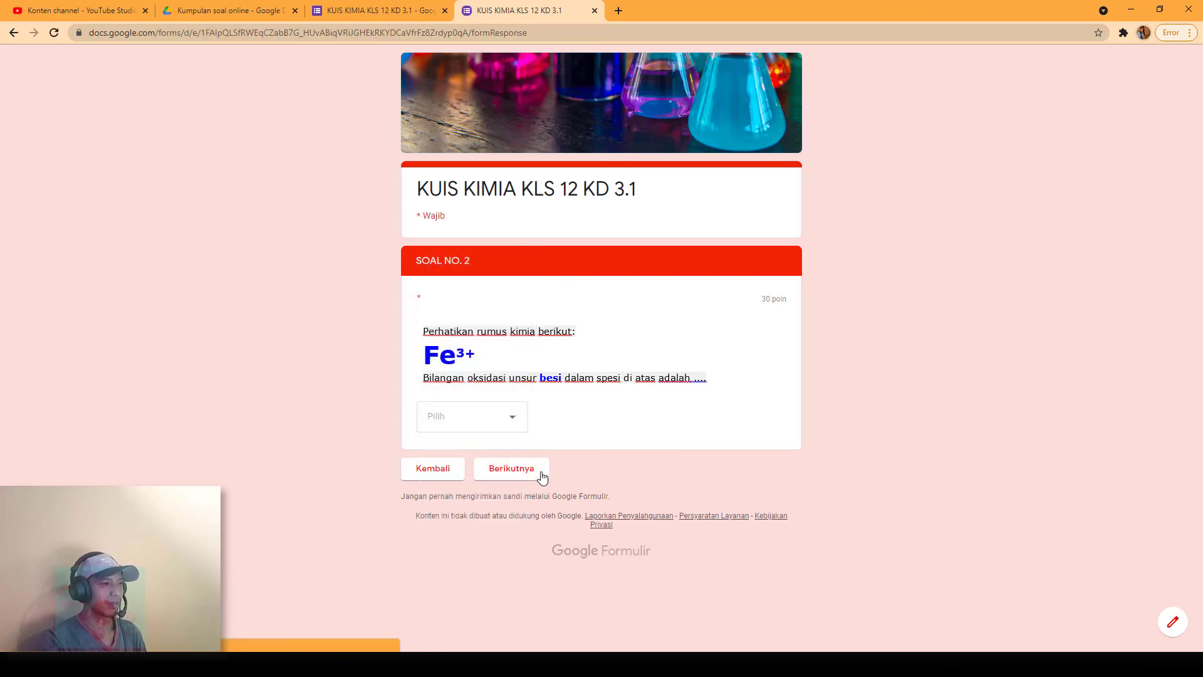
pyautogui.click(509, 418)
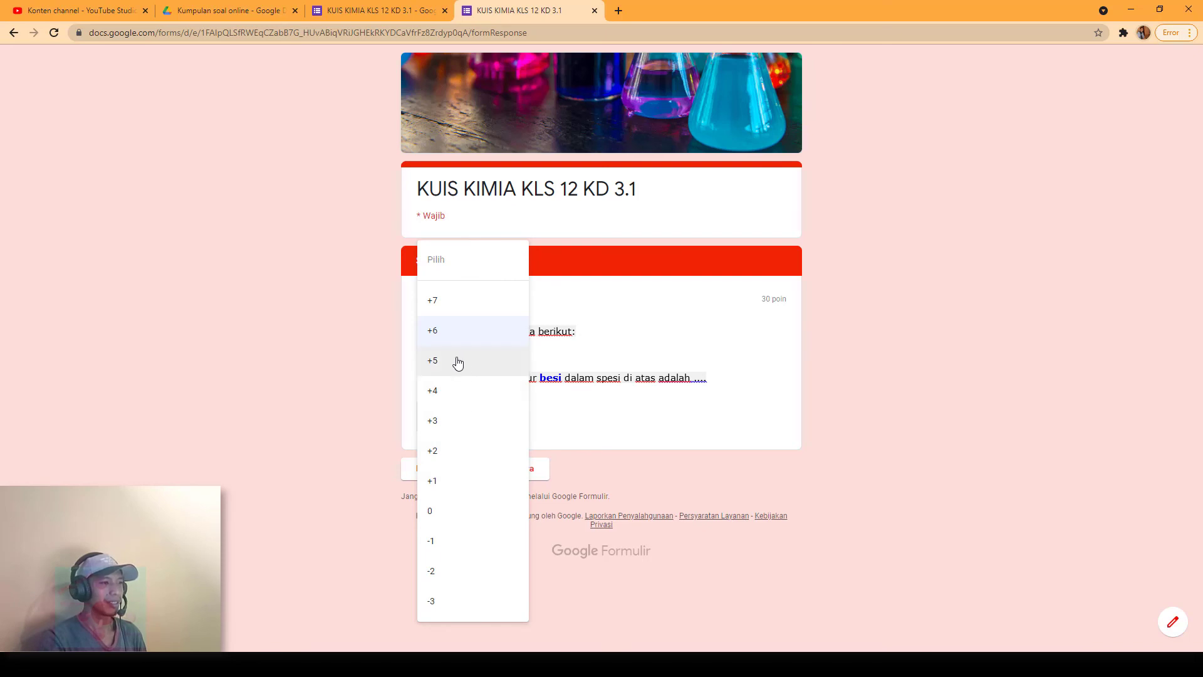
pyautogui.click(460, 430)
pyautogui.click(510, 479)
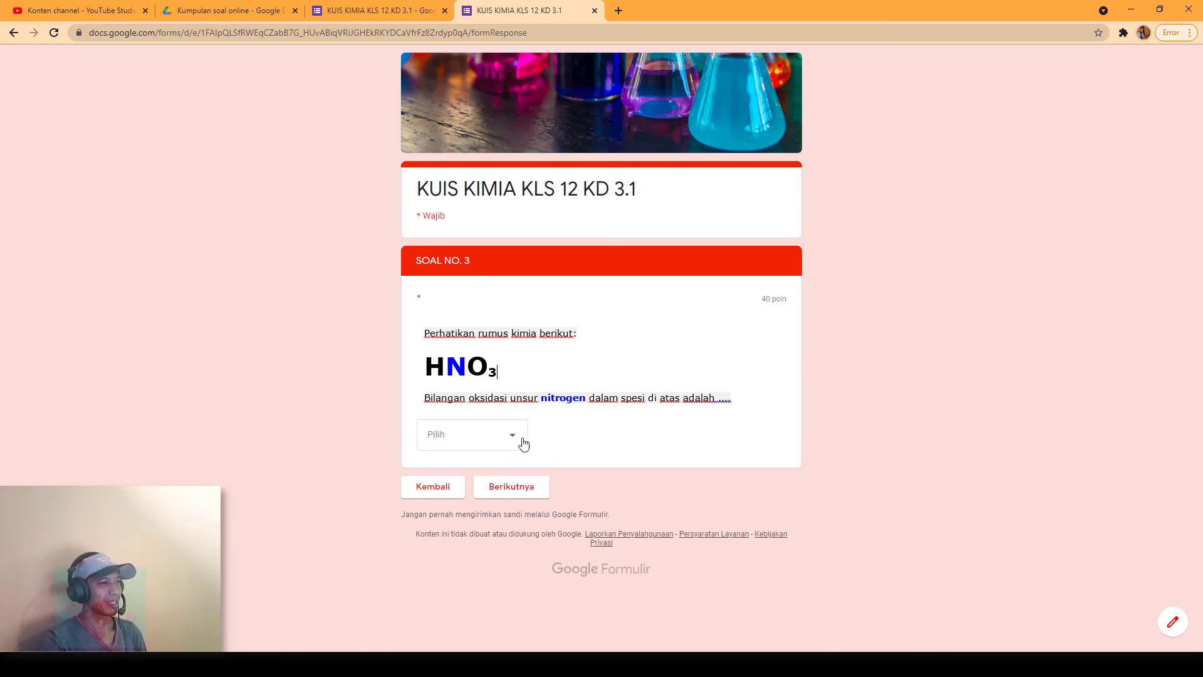
# Step: Answer +5 on SOAL NO. 3 and submit the response
pyautogui.click(524, 443)
pyautogui.click(449, 360)
pyautogui.click(526, 494)
pyautogui.click(499, 262)
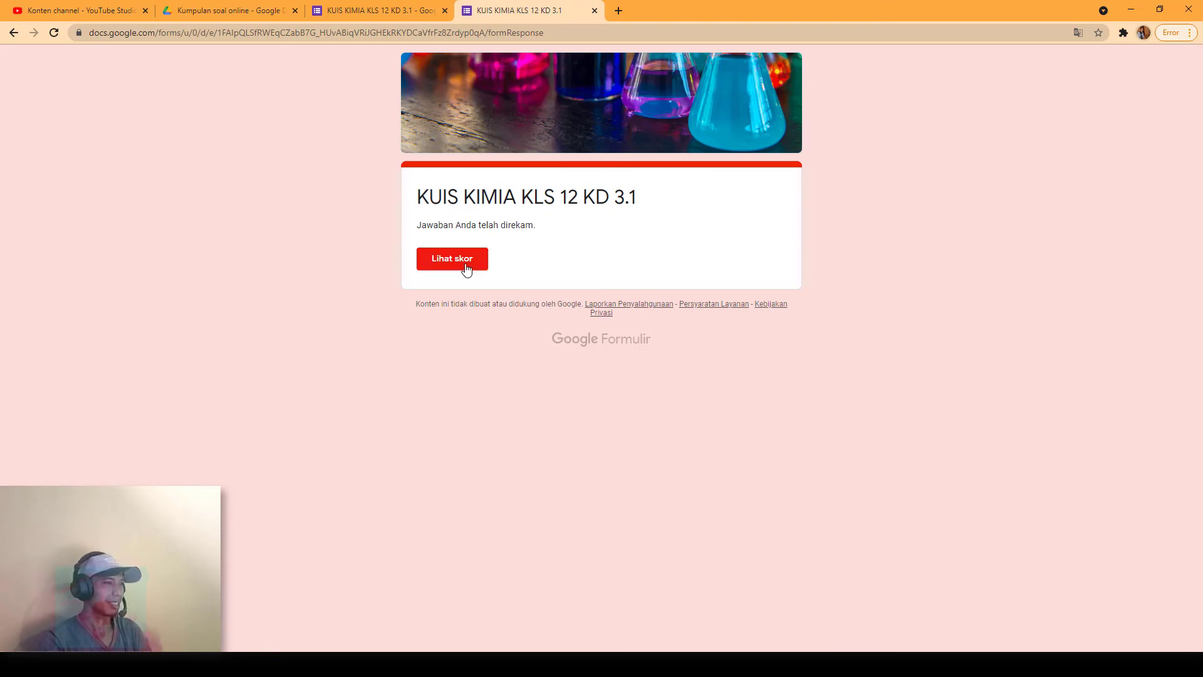
# Step: Open Lihat skor and scroll through the 100/100 score page
pyautogui.click(465, 265)
pyautogui.scroll(-7, 747, 337)
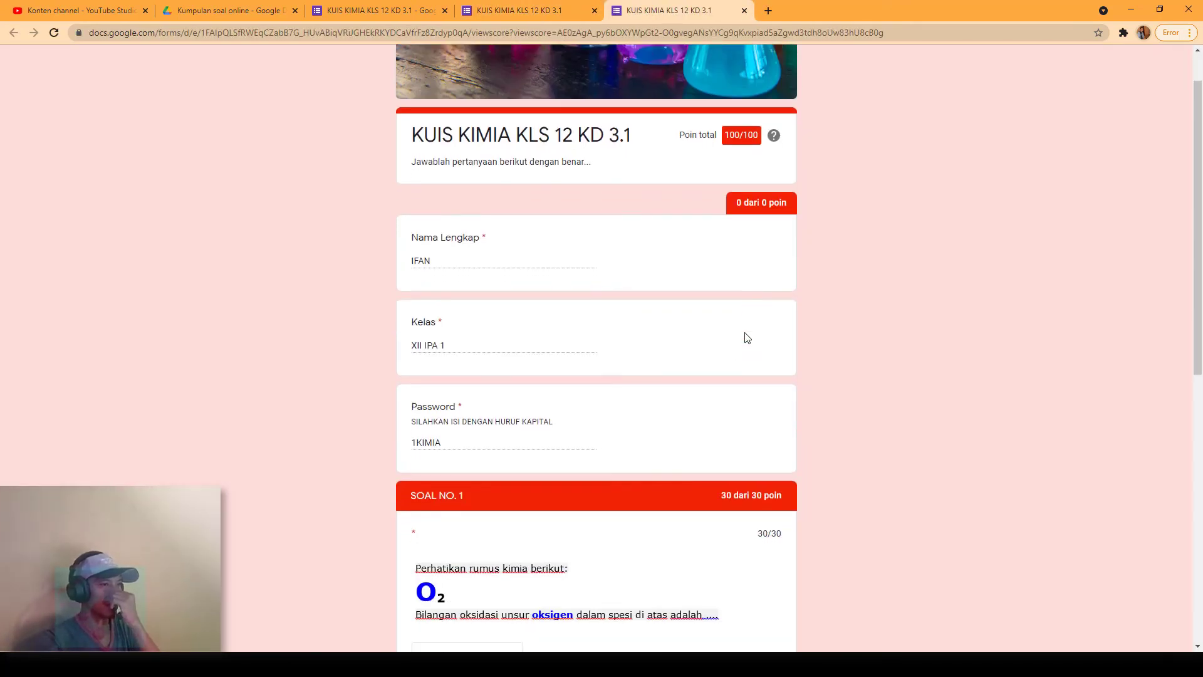